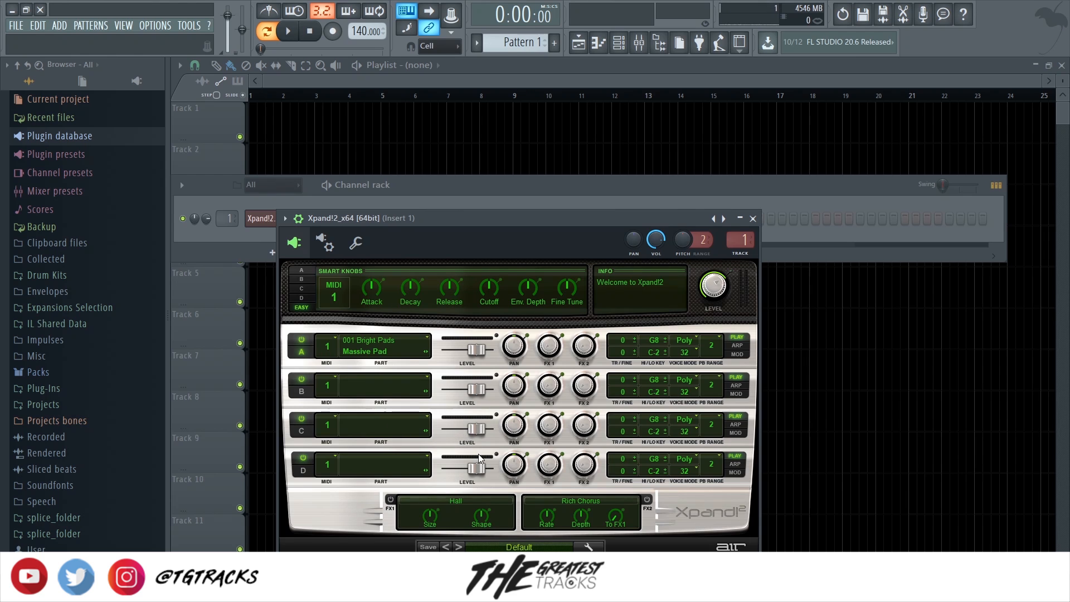
Load Fruity parametric EQ 2 in slot 1 of mixer track Insert 1 and cut the low frequencies using band 1.
click(291, 191)
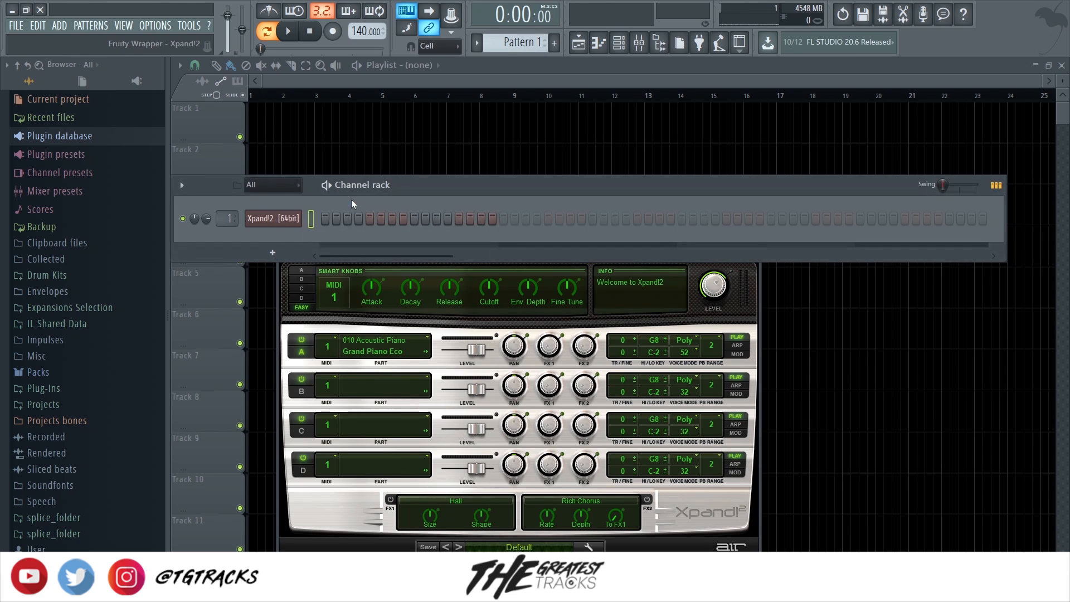
click(638, 46)
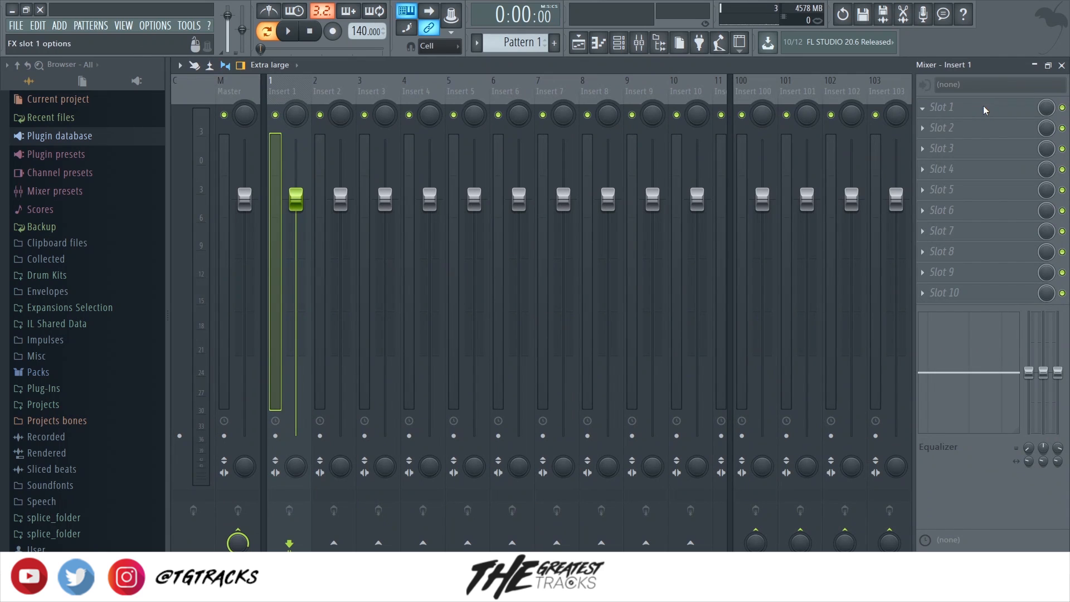
click(997, 59)
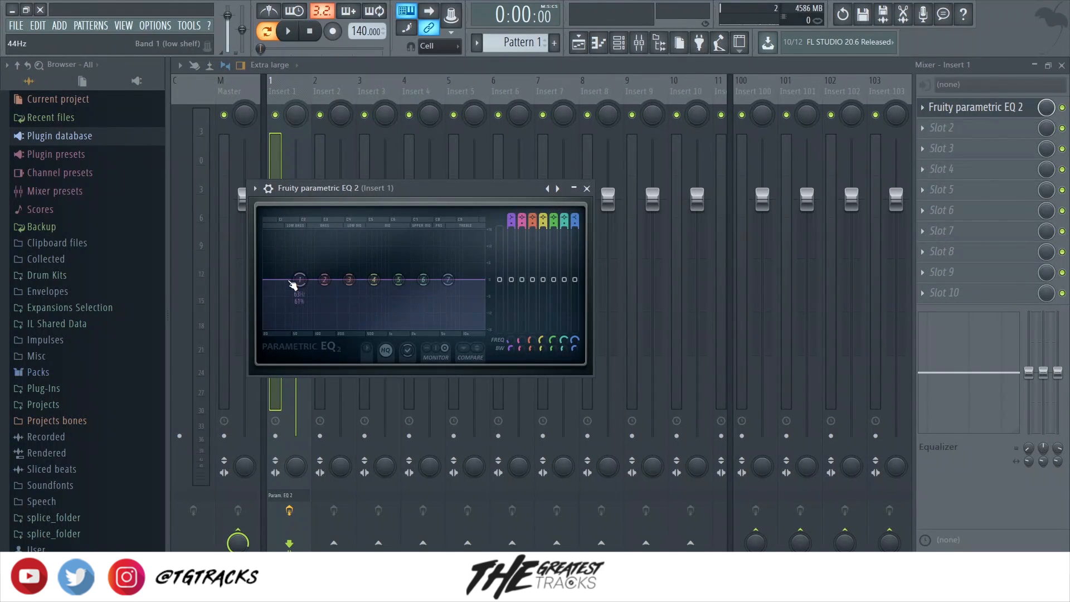
drag(292, 285, 352, 329)
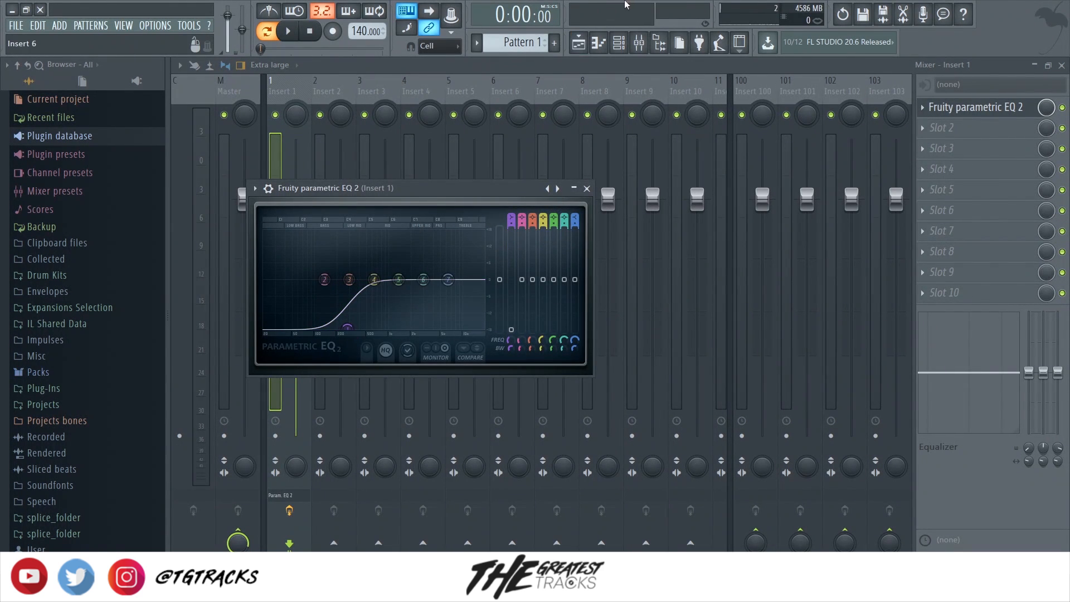
Draw one-beat C7, G#6 and C6 notes at the start of bar 1 in the Xpand!2 piano roll and play them.
click(621, 45)
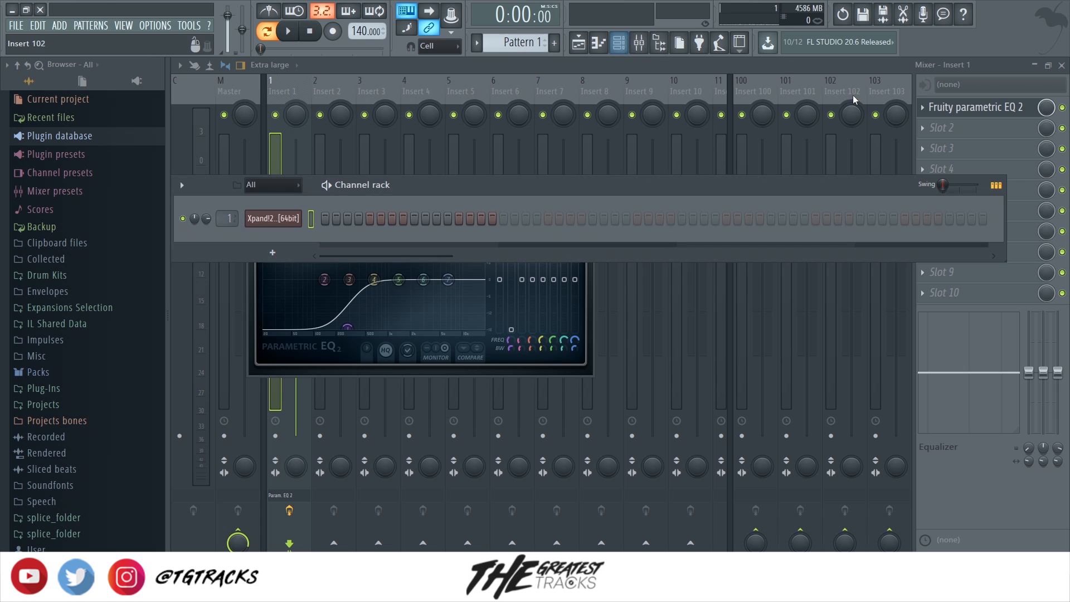
click(946, 136)
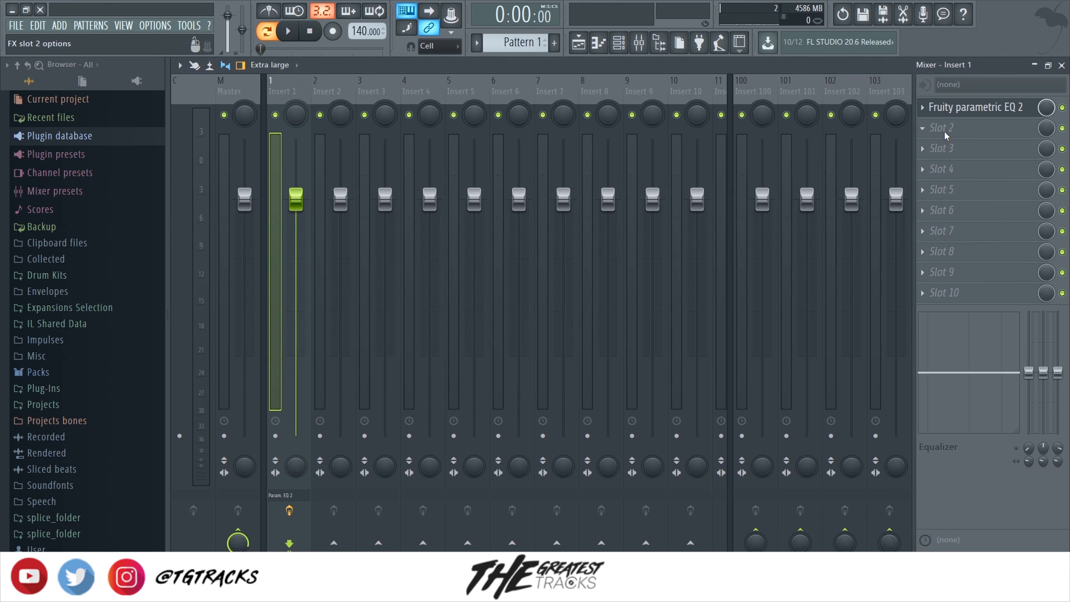
click(620, 44)
key(F7)
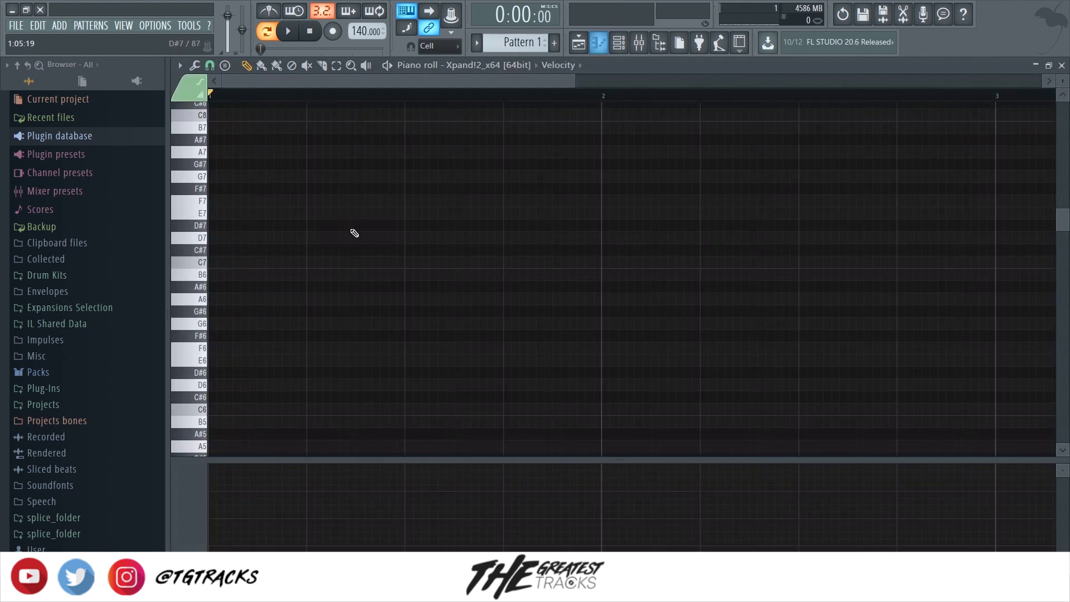
mouse_move(278, 263)
mouse_down()
mouse_move(210, 262)
mouse_move(308, 261)
mouse_up()
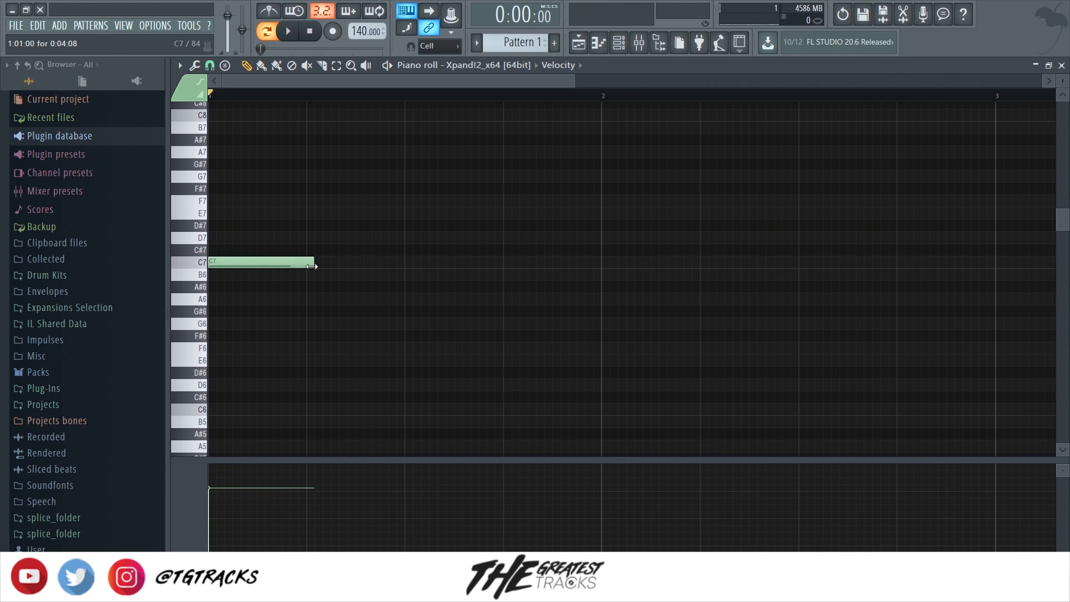
click(237, 313)
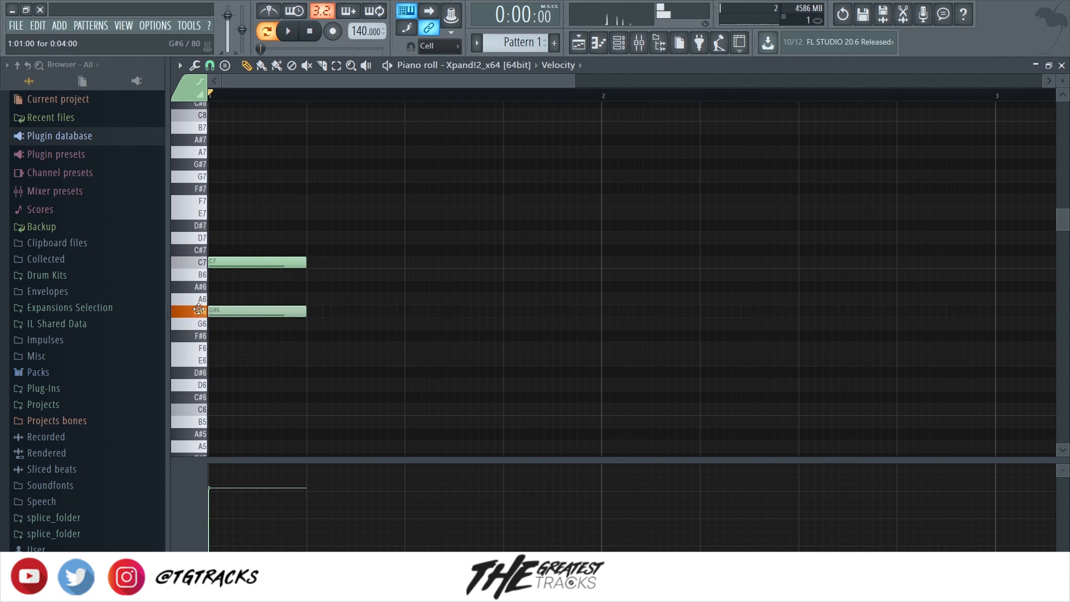
mouse_move(224, 360)
mouse_down()
mouse_move(204, 330)
mouse_move(215, 363)
mouse_move(193, 385)
mouse_move(189, 415)
mouse_up()
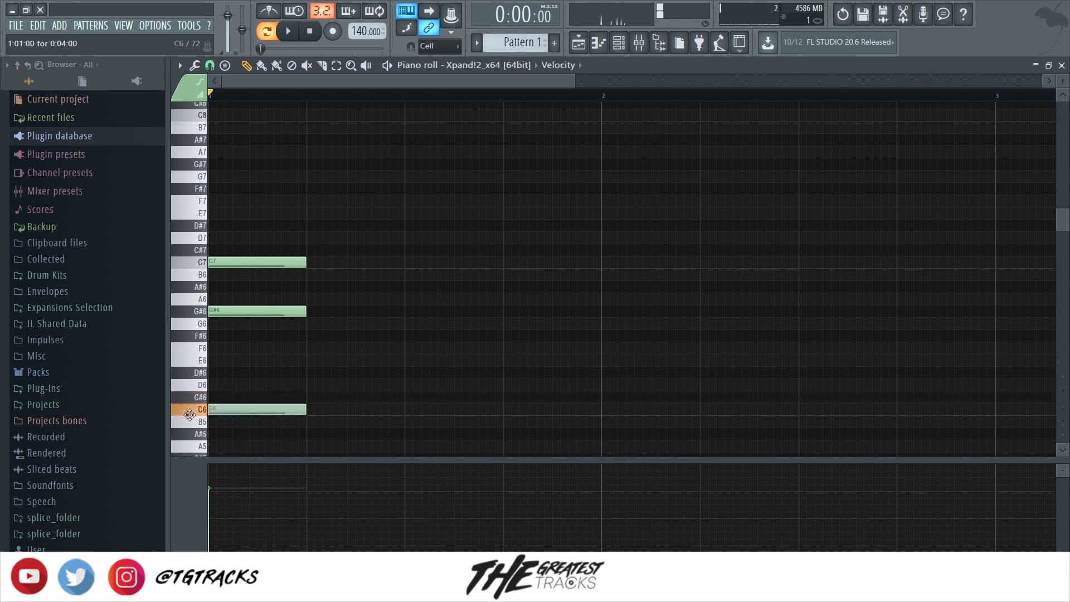
key(space)
key(space)
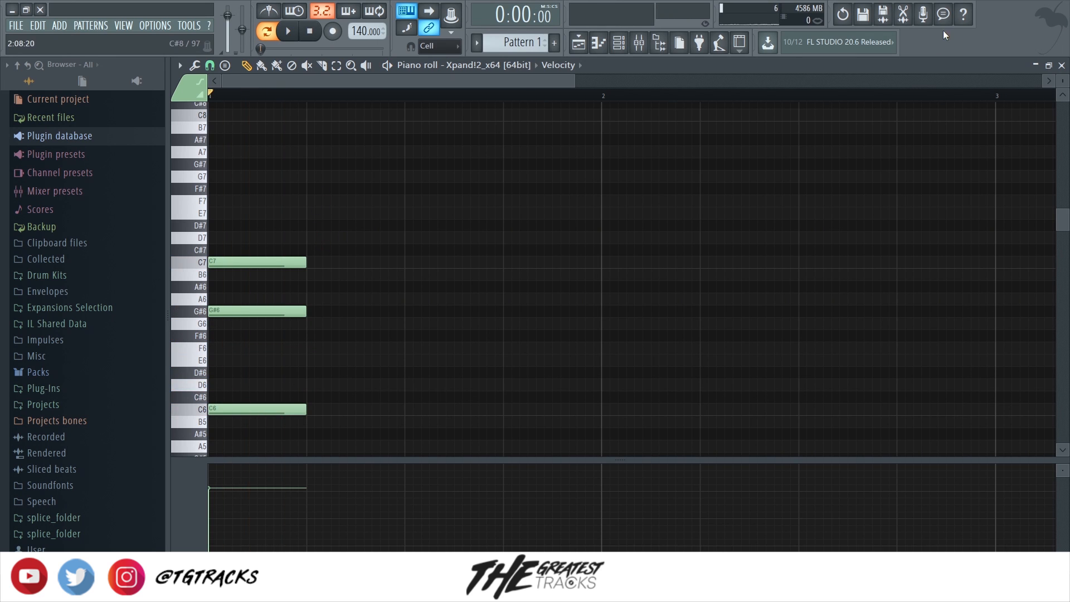
Load HalfTime in slot 2 of mixer track Insert 1 and bring the channel rack back up.
click(639, 42)
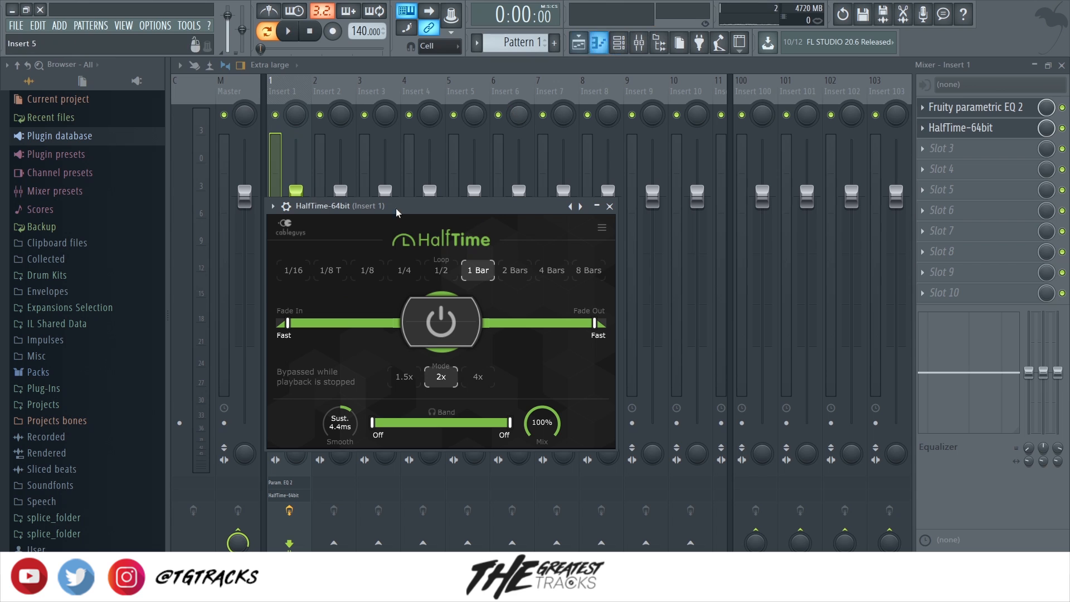
click(618, 43)
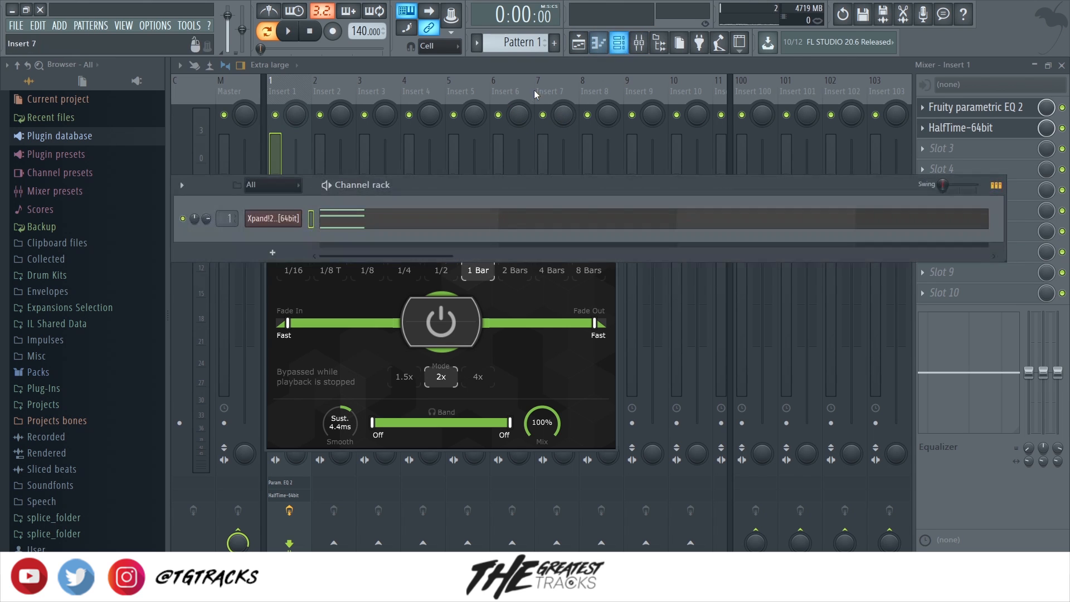
Reopen the Xpand!2 pattern in the piano roll and collapse the velocity lane to enlarge the note grid.
click(368, 221)
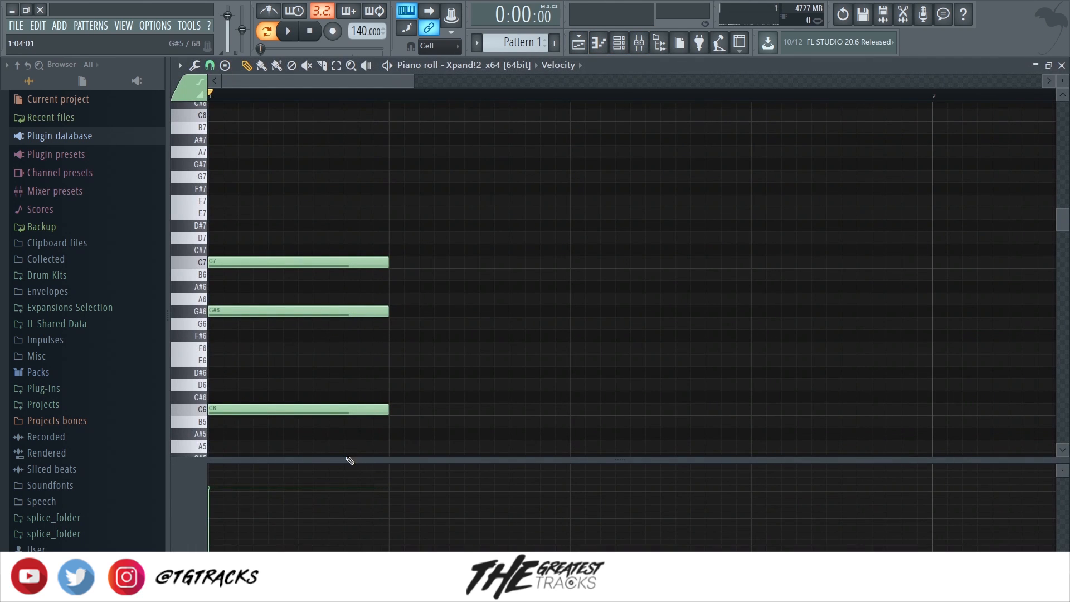
key(space)
drag(337, 461, 357, 574)
scroll(379, 368, down, 5)
key(space)
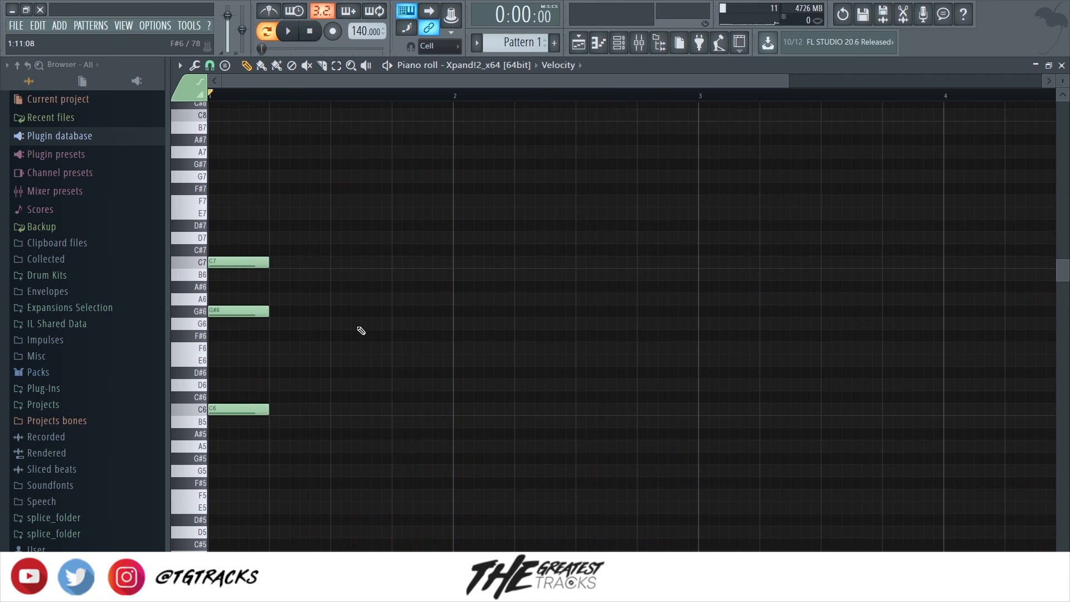
Lengthen the three chord notes to one full bar and duplicate them into bar 2.
drag(281, 196, 186, 478)
drag(268, 412, 455, 422)
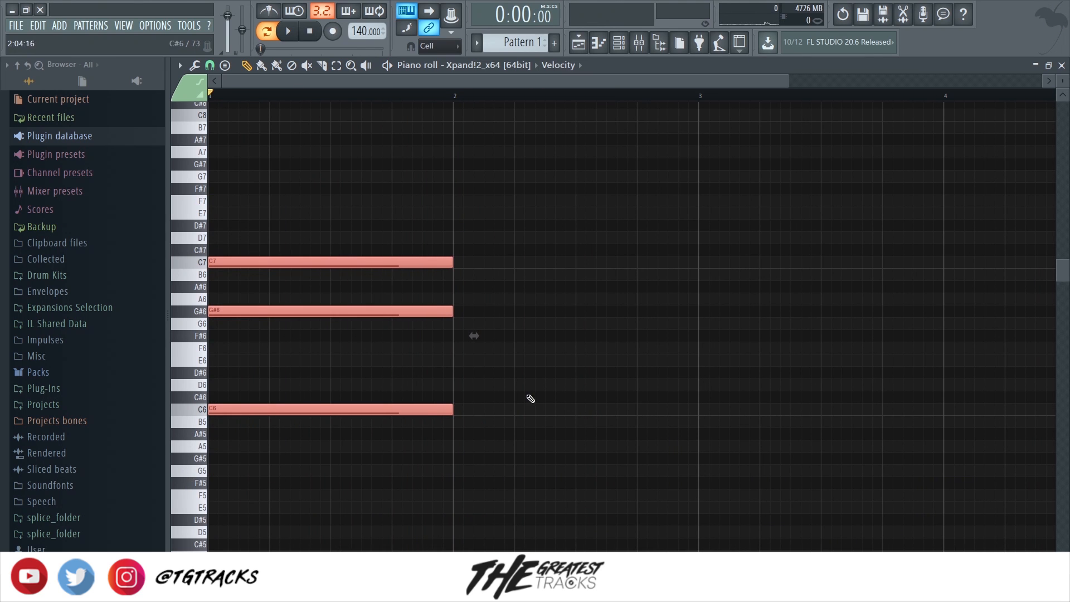
key(ctrl+b)
key(ctrl+d)
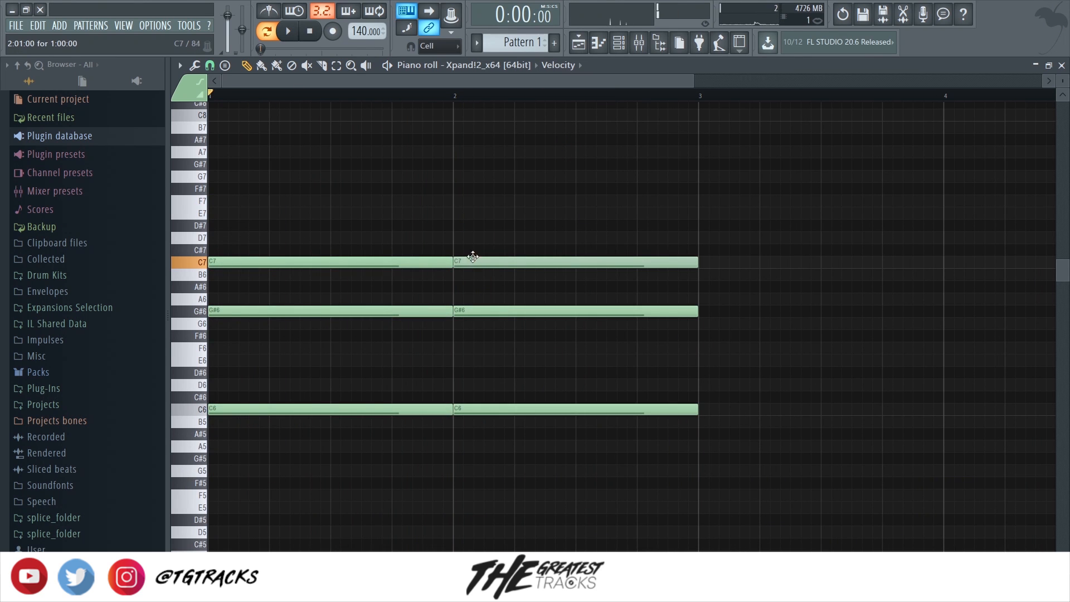
Reshape the bar 2 chord by moving its notes to D7, G6 and D6, and audition the two bars.
mouse_move(473, 256)
mouse_down()
mouse_move(476, 226)
mouse_move(476, 238)
mouse_up()
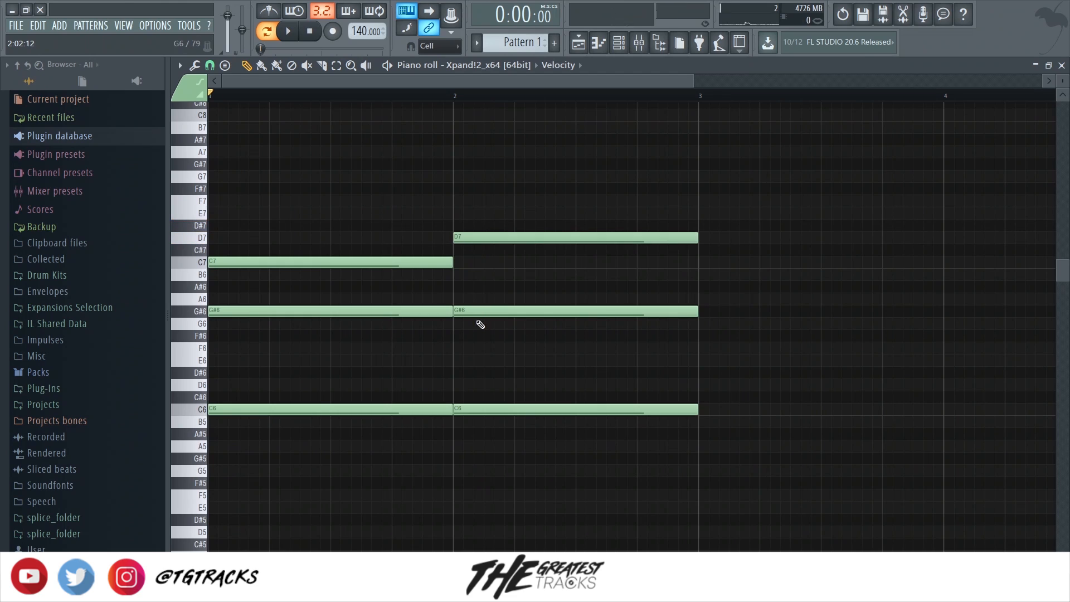
click(474, 312)
drag(473, 311, 471, 324)
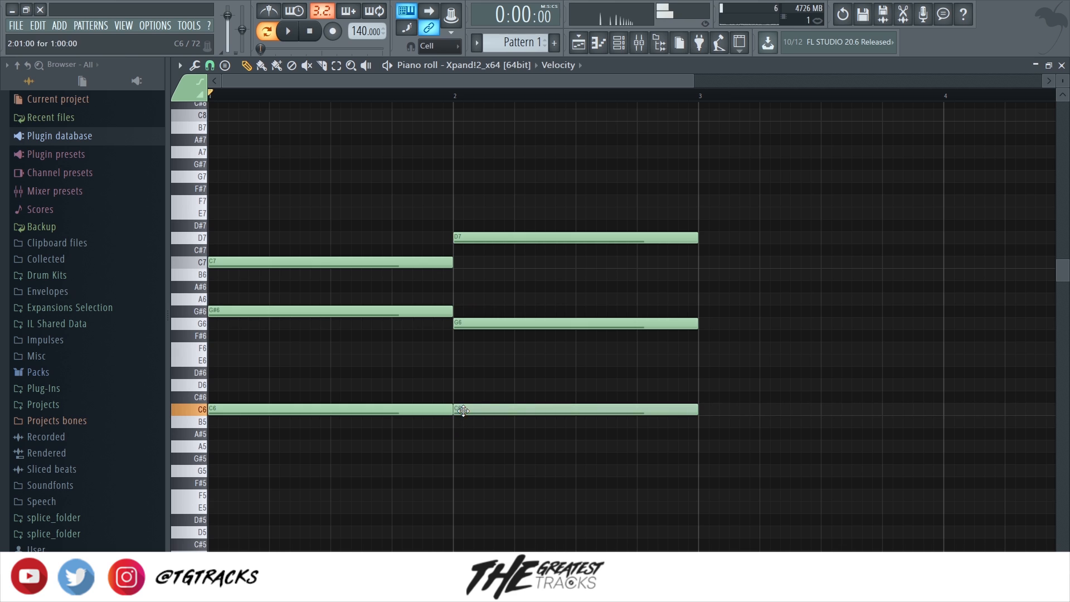
drag(463, 411, 463, 384)
key(space)
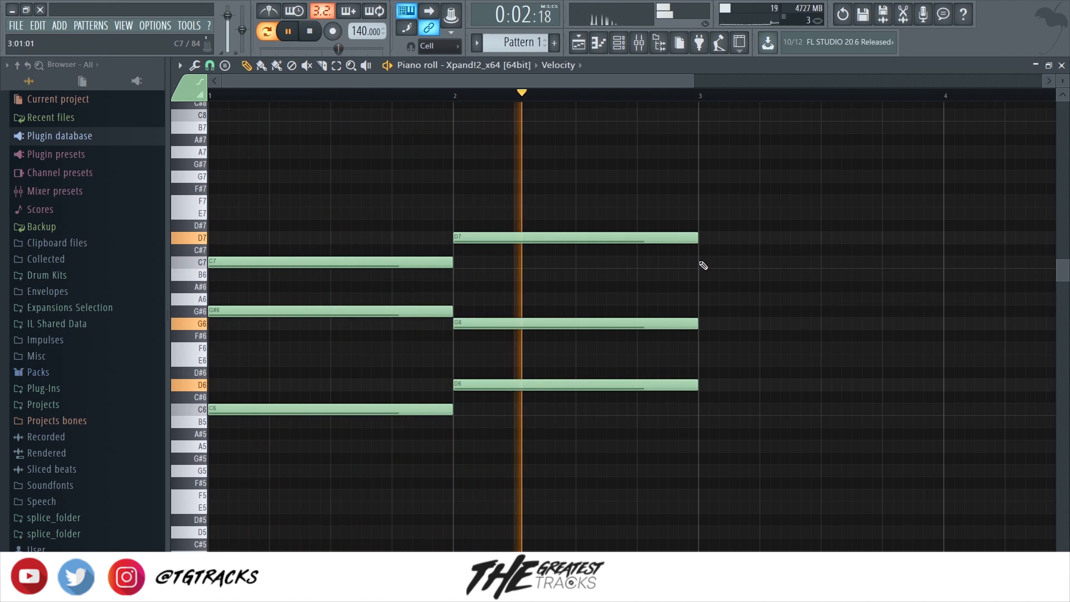
key(space)
Add a third chord of one-bar D#7, G#6 and D#6 notes in bar 3 and start playback.
click(701, 224)
click(702, 262)
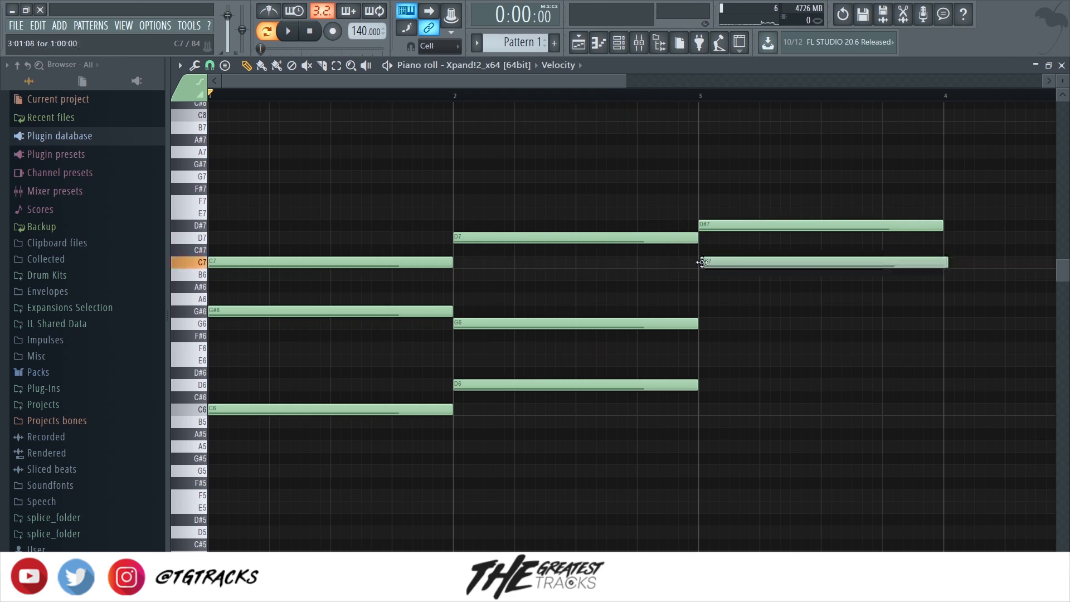
drag(700, 267, 700, 315)
mouse_move(700, 385)
mouse_down()
mouse_move(699, 360)
mouse_move(699, 386)
mouse_move(695, 370)
mouse_up()
key(space)
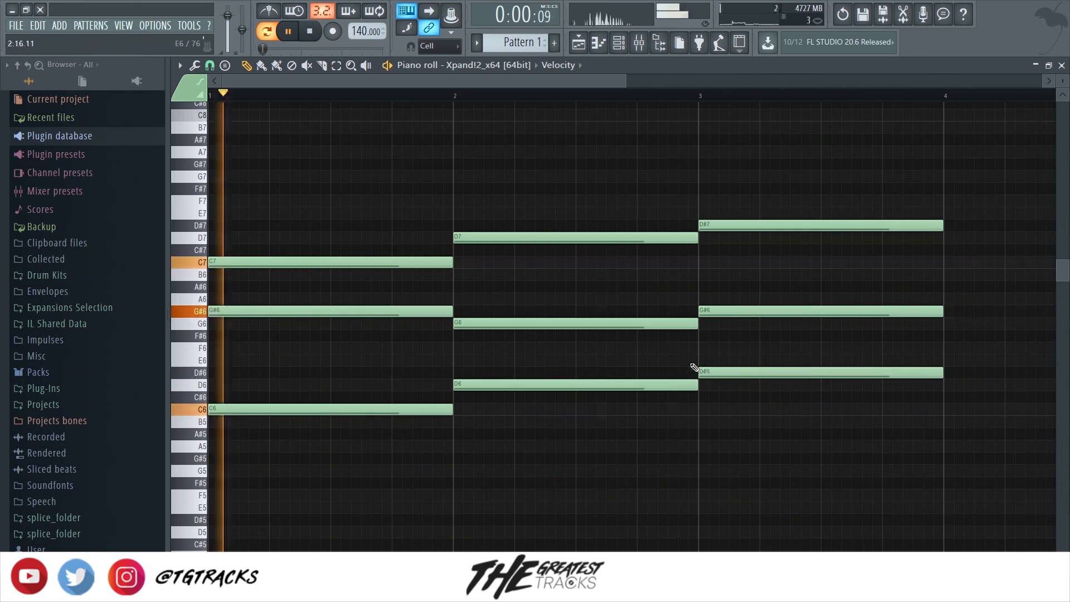
Add a fourth chord of one-bar D6, G6 and D7 notes in bar 4 and play the progression from the start.
scroll(557, 375, down, 3)
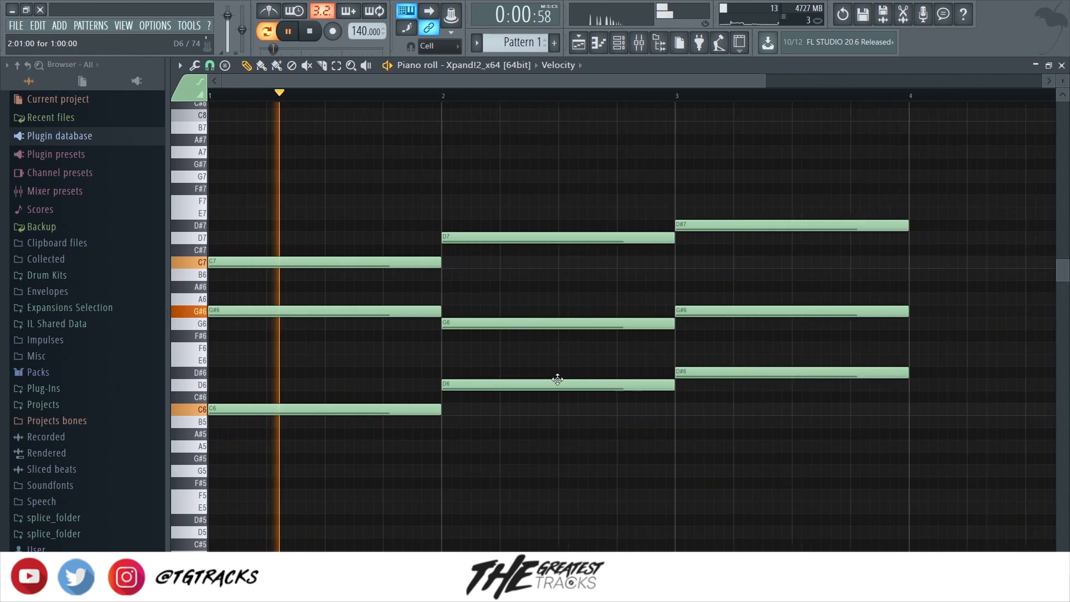
click(663, 386)
click(659, 323)
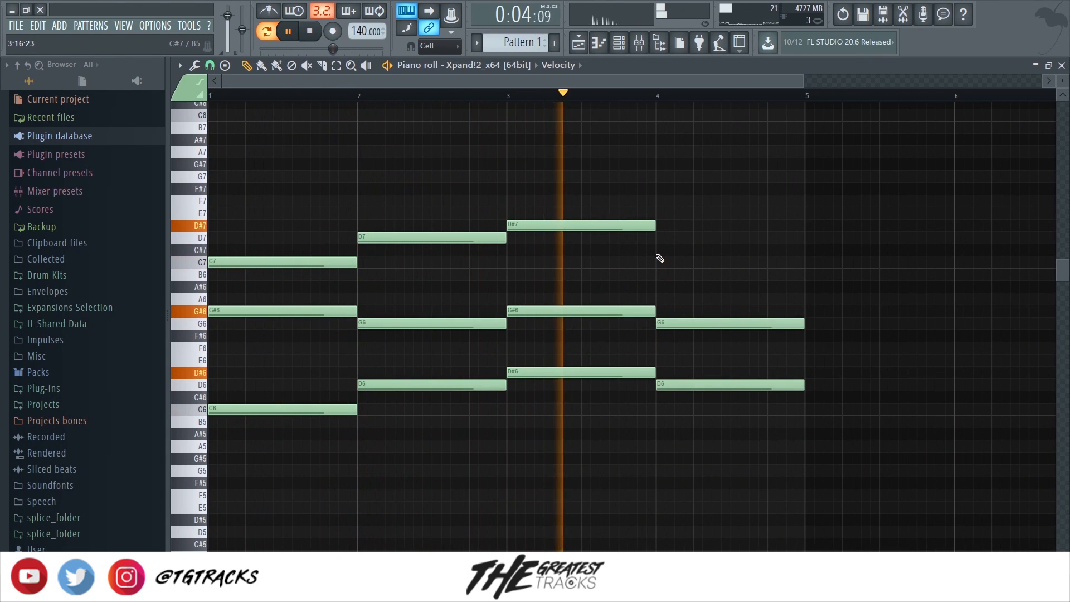
click(660, 262)
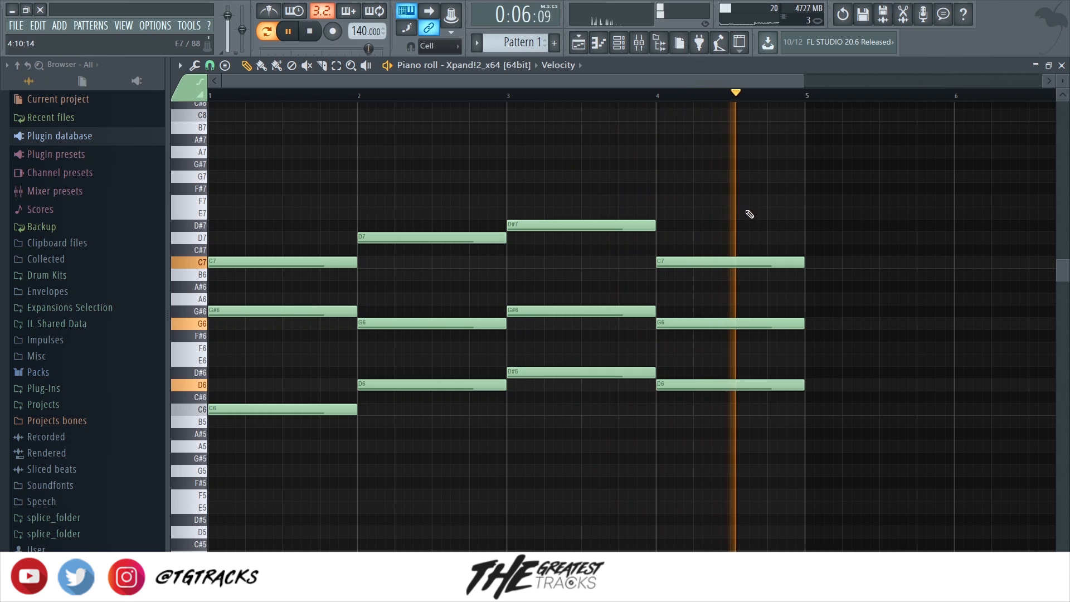
key(space)
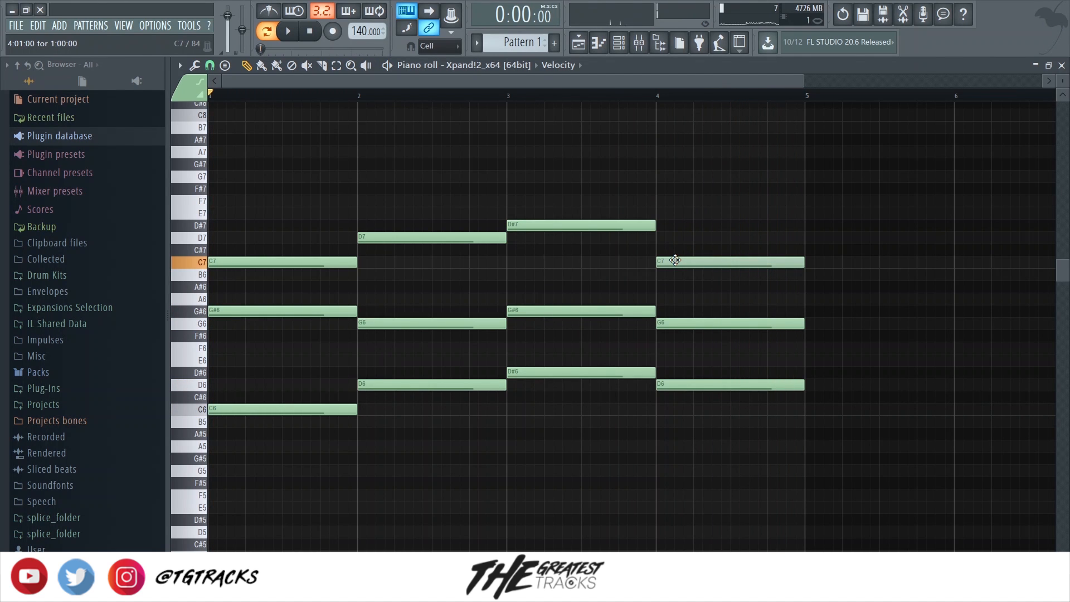
drag(675, 261, 675, 227)
key(space)
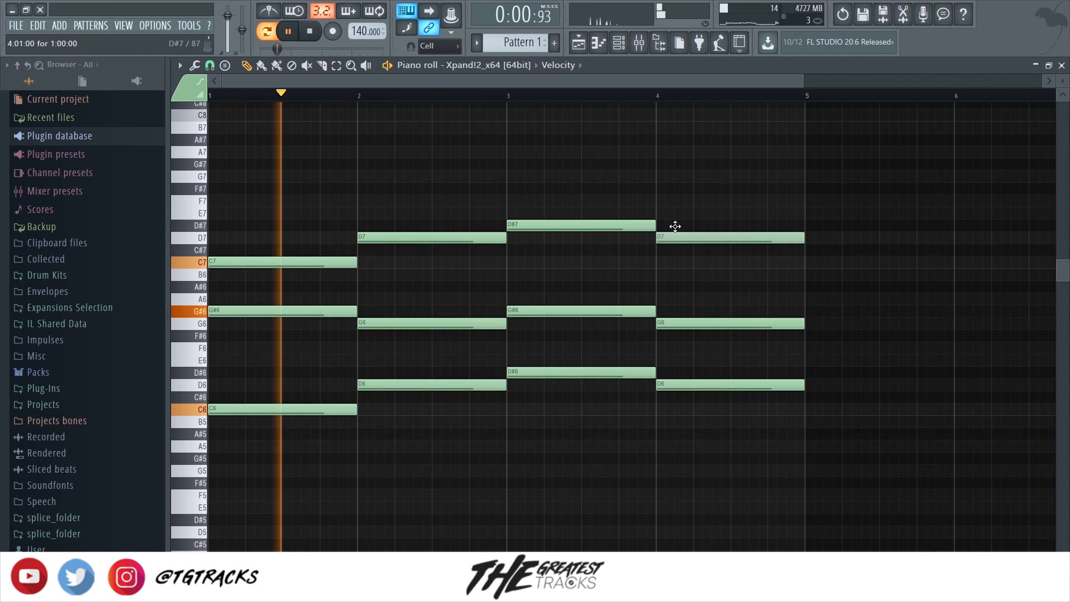
Add a one-bar C5 note in bar 1 below the chords and stop playback.
scroll(478, 356, down, 1)
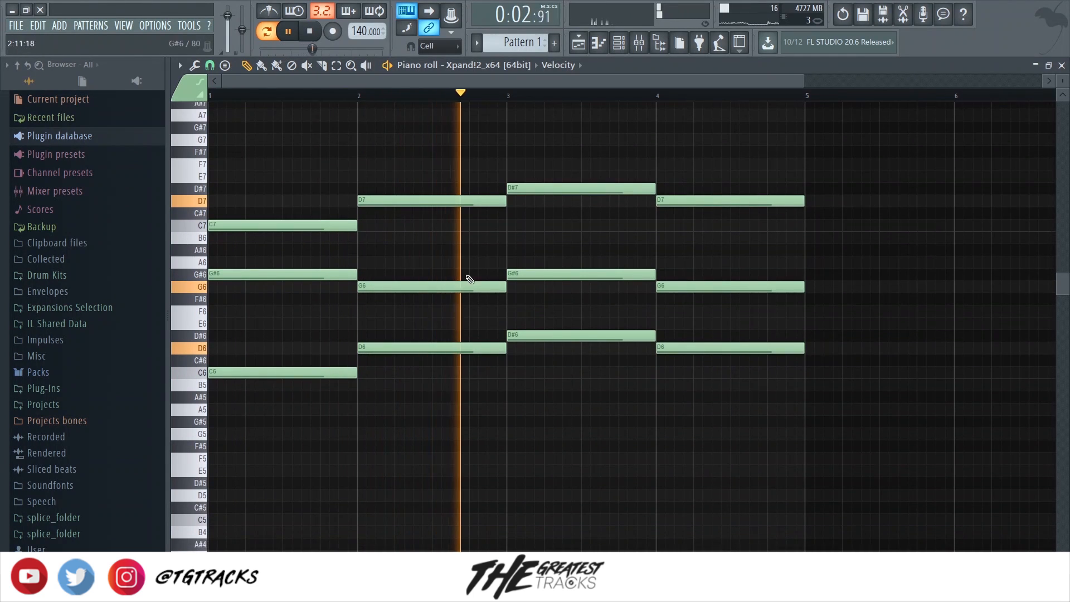
scroll(446, 301, down, 1)
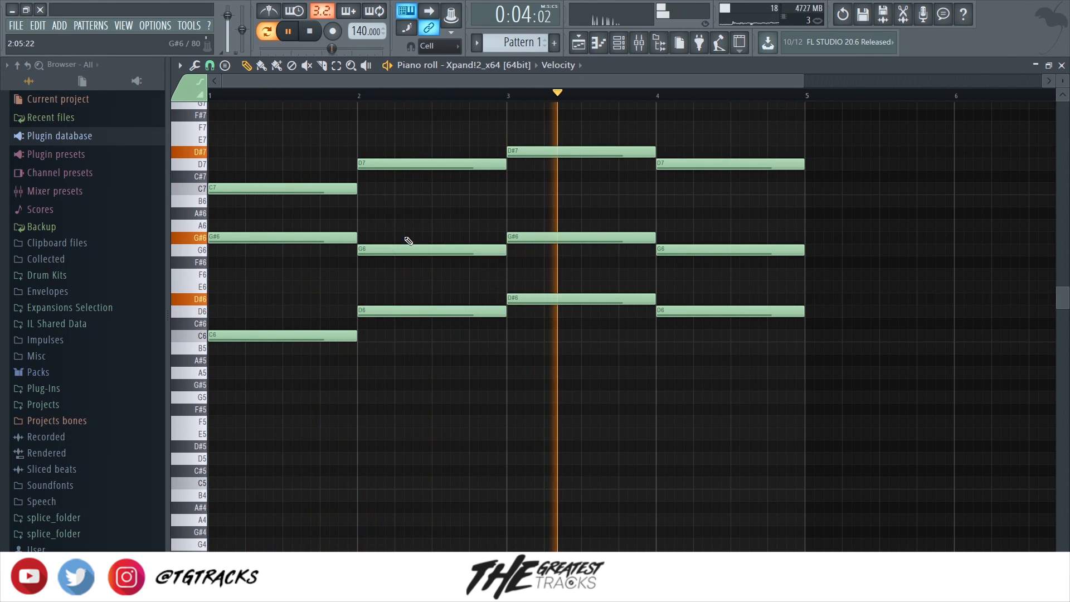
scroll(390, 284, down, 2)
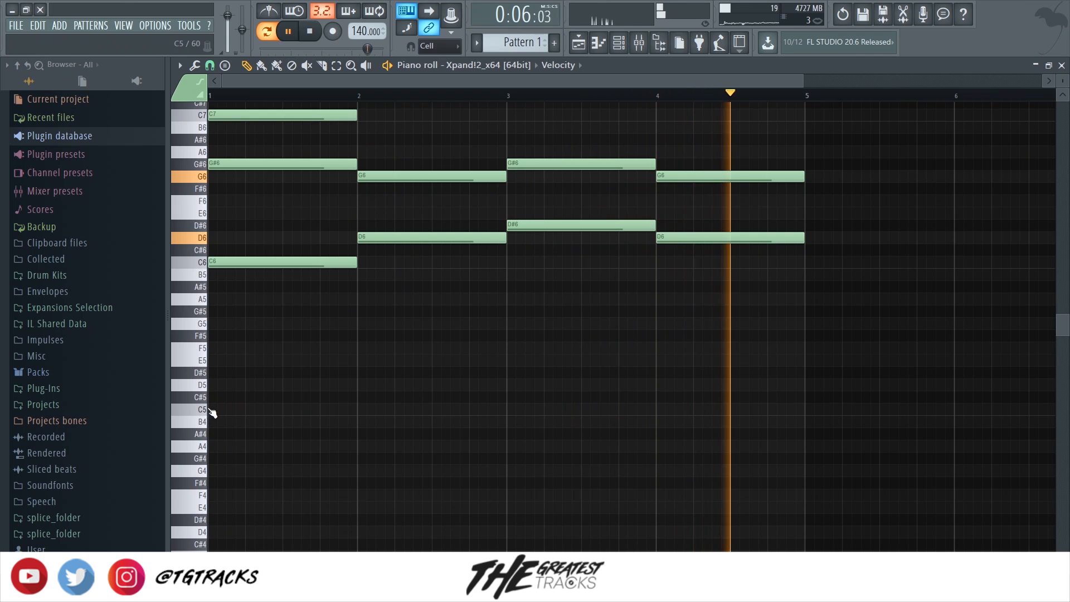
click(212, 412)
key(space)
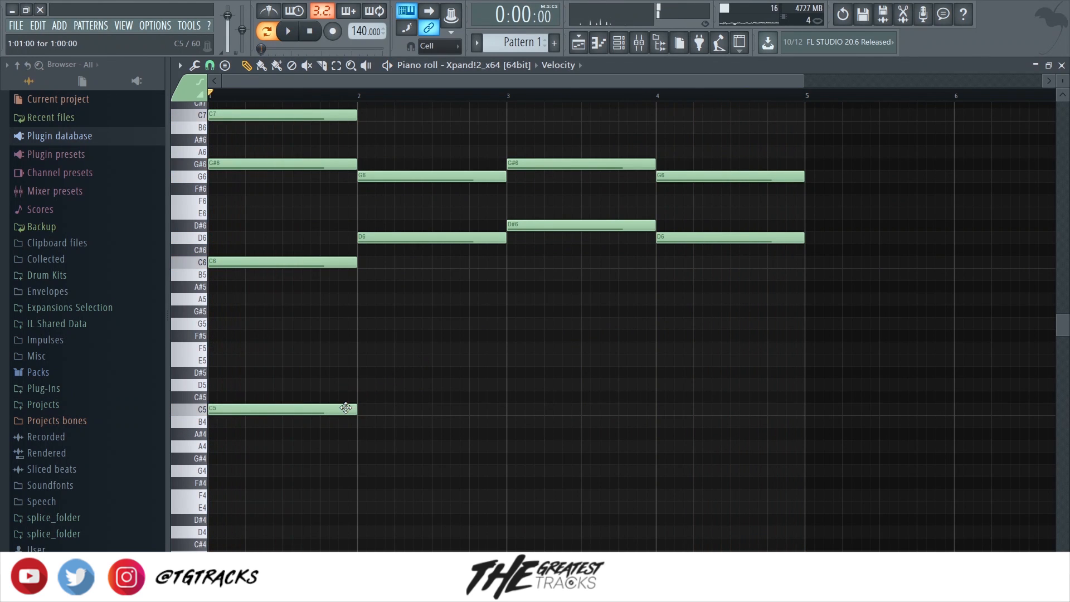
Lower the bar 1 bass note two octaves to C3 and play the pattern with it.
click(346, 408)
key(ctrl+Down)
scroll(402, 390, down, 4)
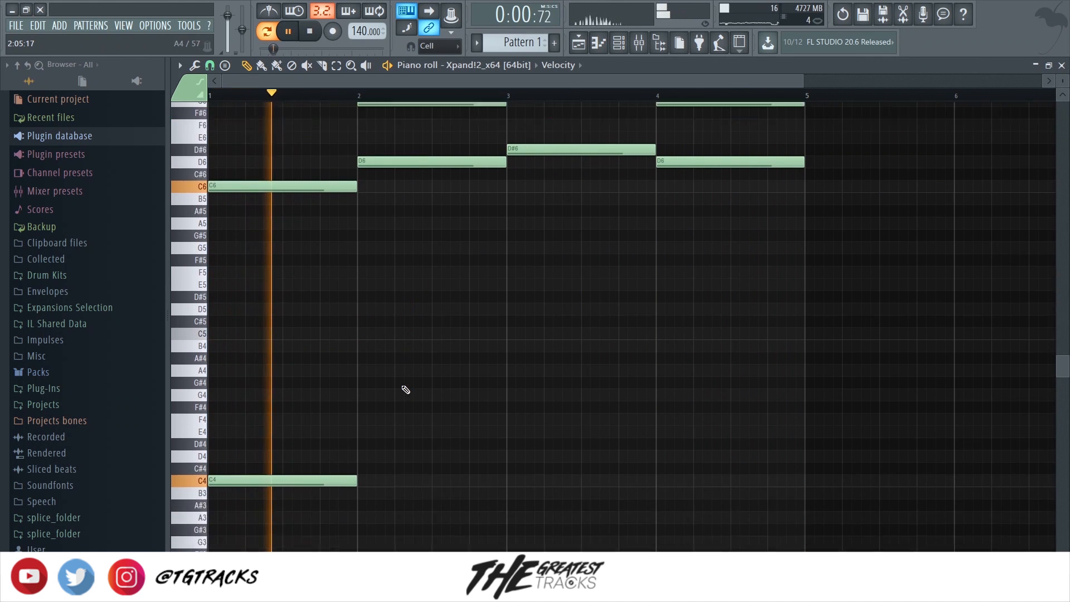
key(ctrl+Down)
ctrl+click(572, 342)
key(space)
scroll(450, 345, down, 2)
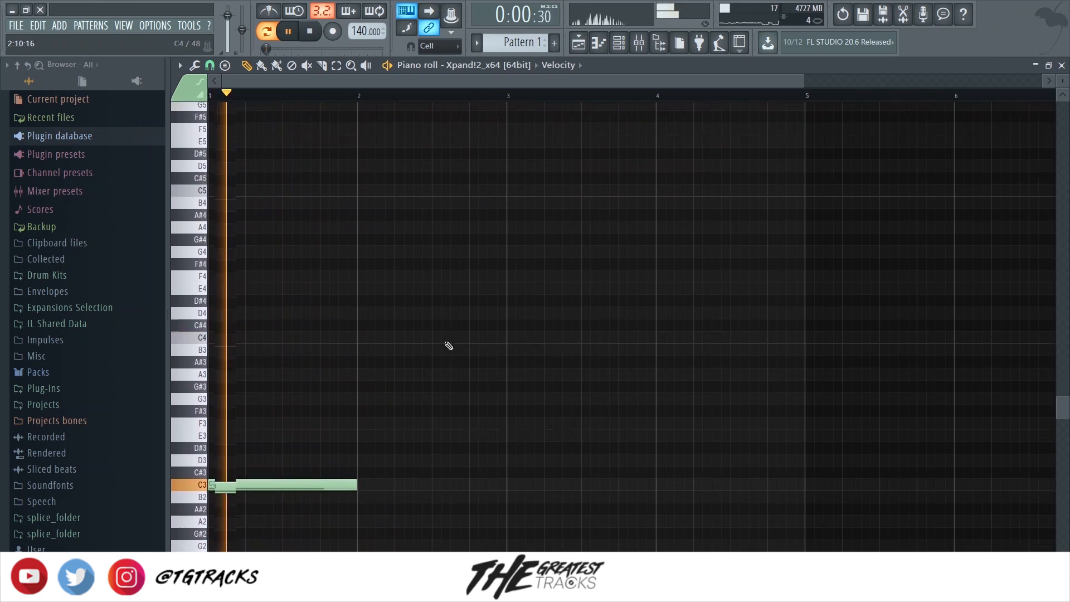
mouse_move(506, 434)
mouse_down()
mouse_move(506, 446)
mouse_move(506, 433)
mouse_up()
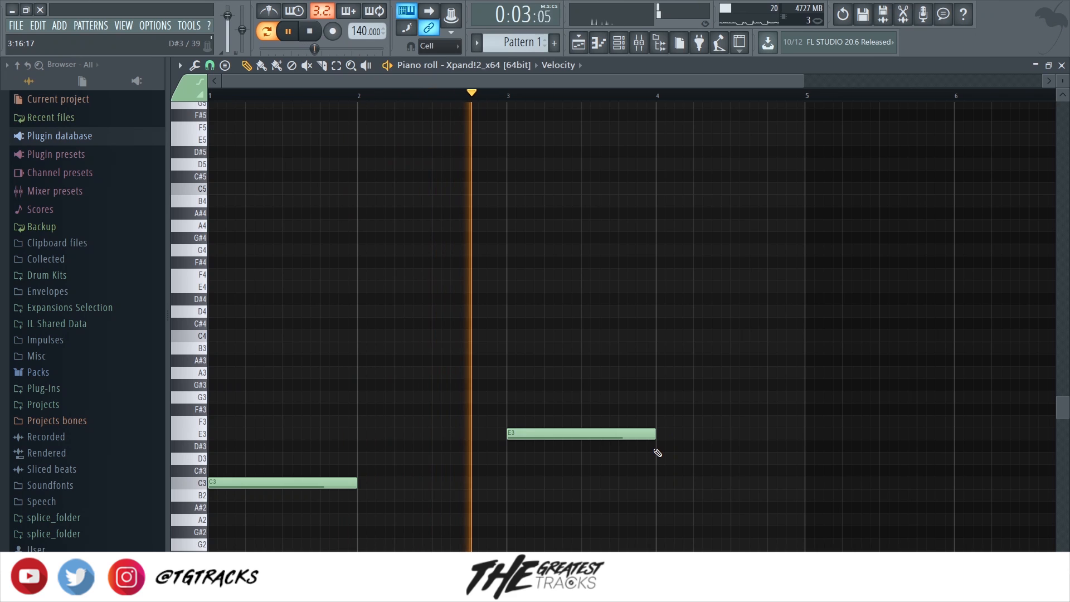
click(701, 446)
key(space)
drag(701, 449, 502, 439)
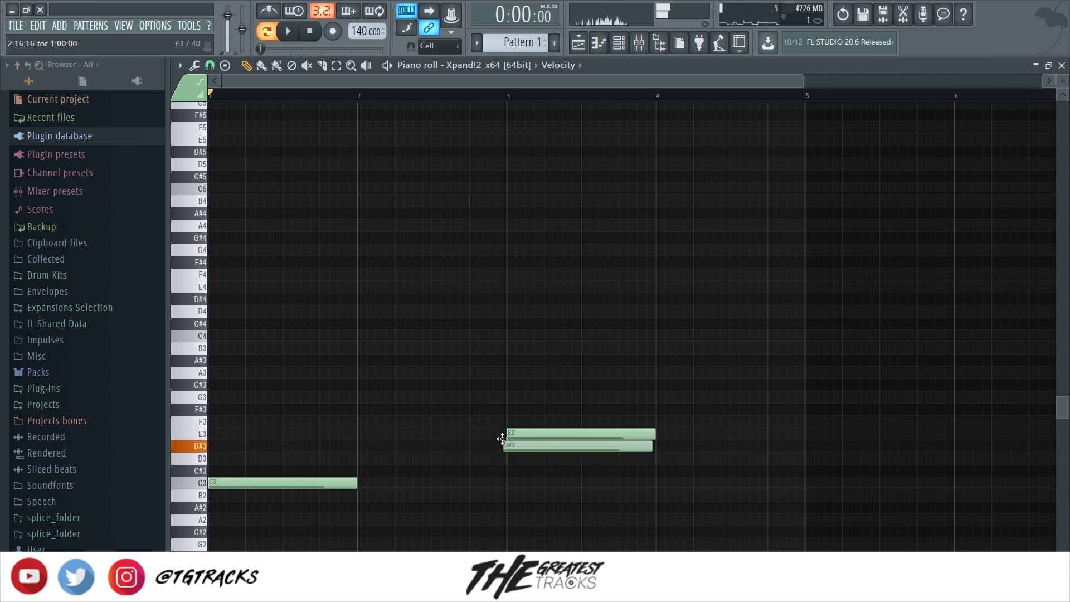
key(space)
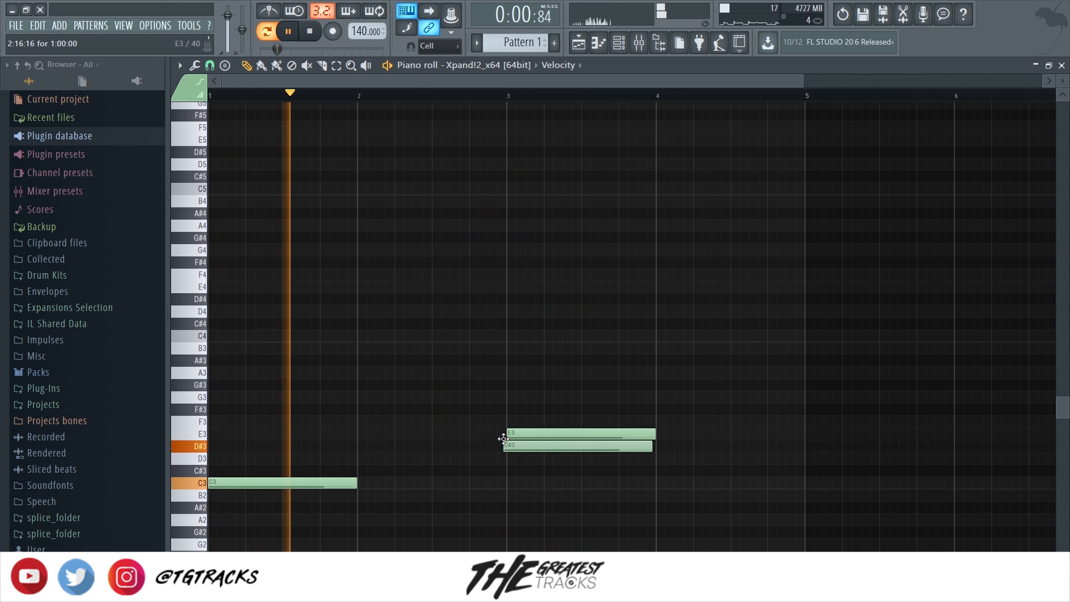
right_click(510, 434)
right_click(510, 446)
Add a one-bar D#3 bass note in bar 3 and a quantized three-beat D3 note ending bar 4, and stop playback.
click(507, 447)
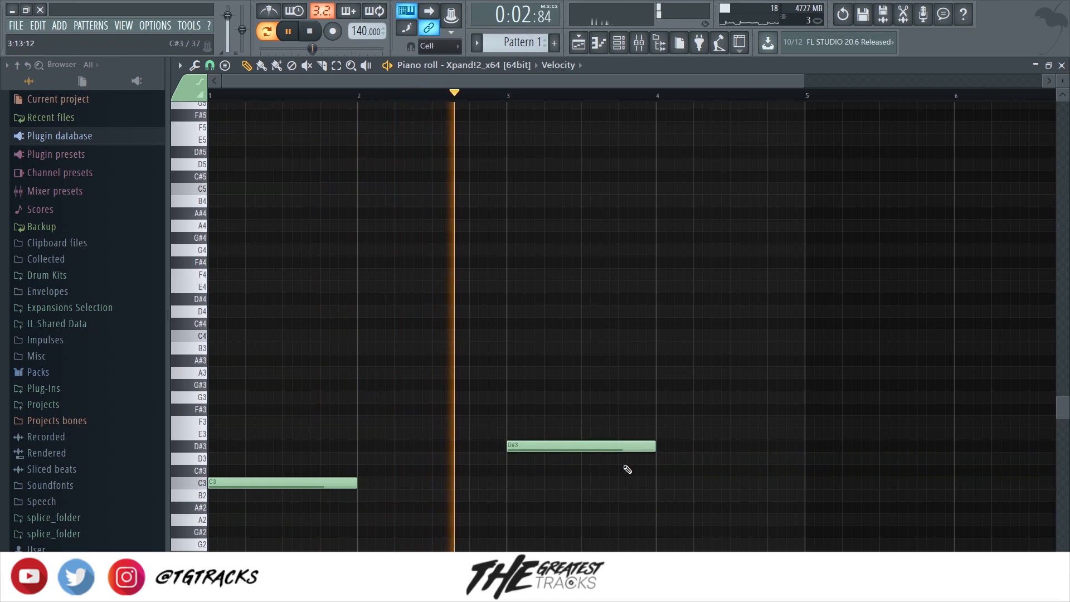
click(669, 458)
drag(673, 461, 703, 461)
drag(854, 467, 796, 463)
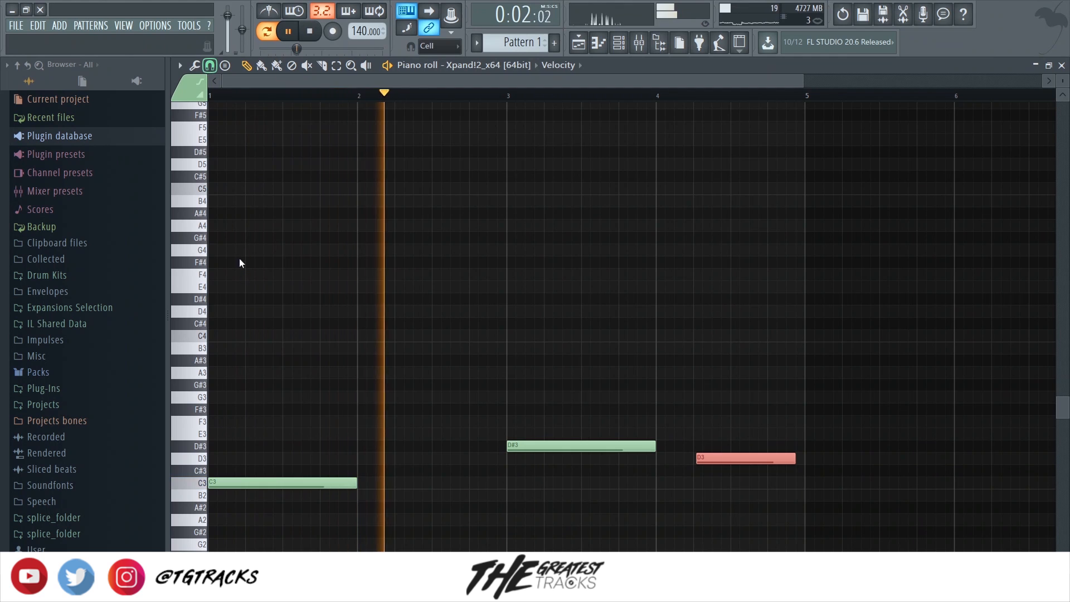
click(421, 277)
key(ctrl+q)
key(space)
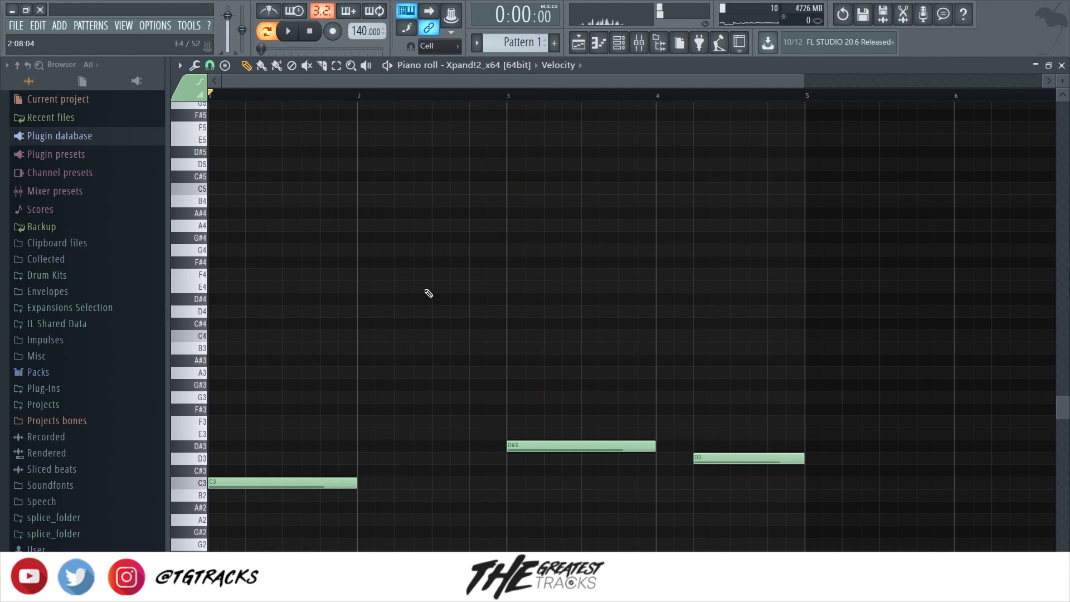
scroll(354, 319, up, 5)
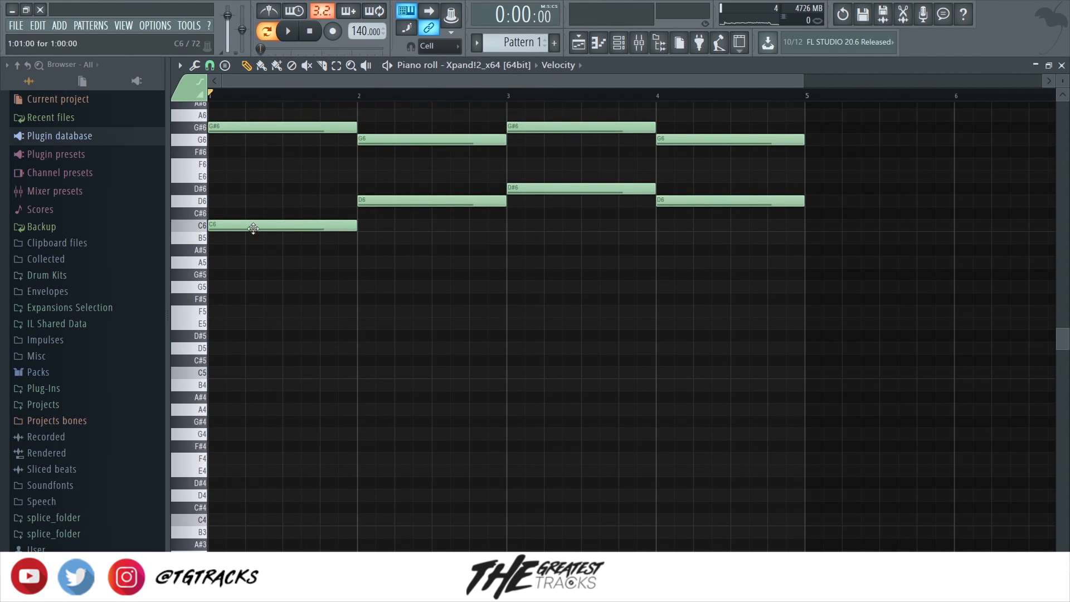
key(ctrl+a)
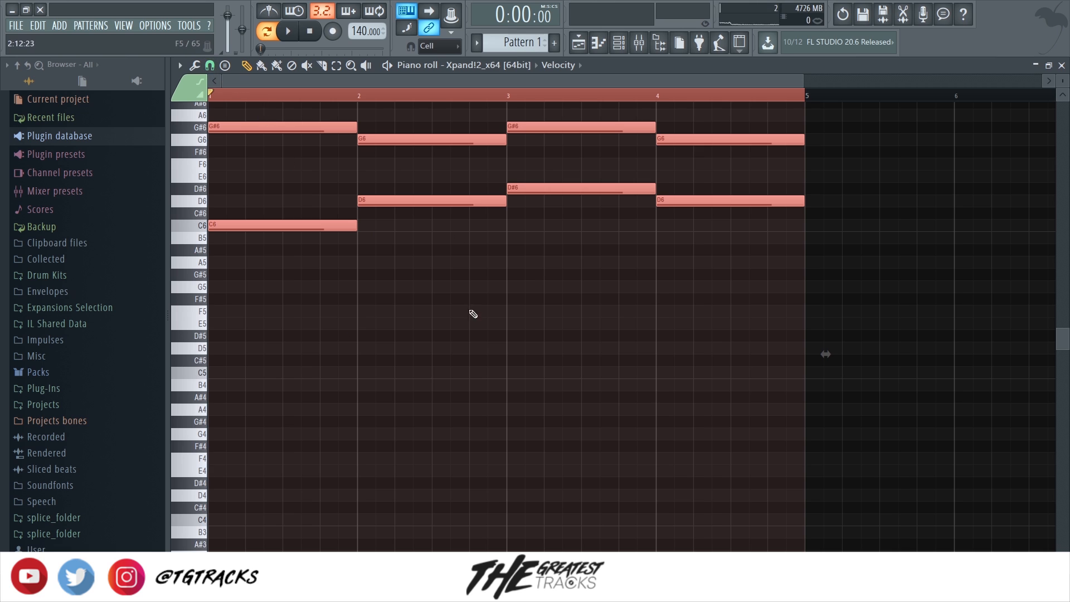
key(ctrl+d)
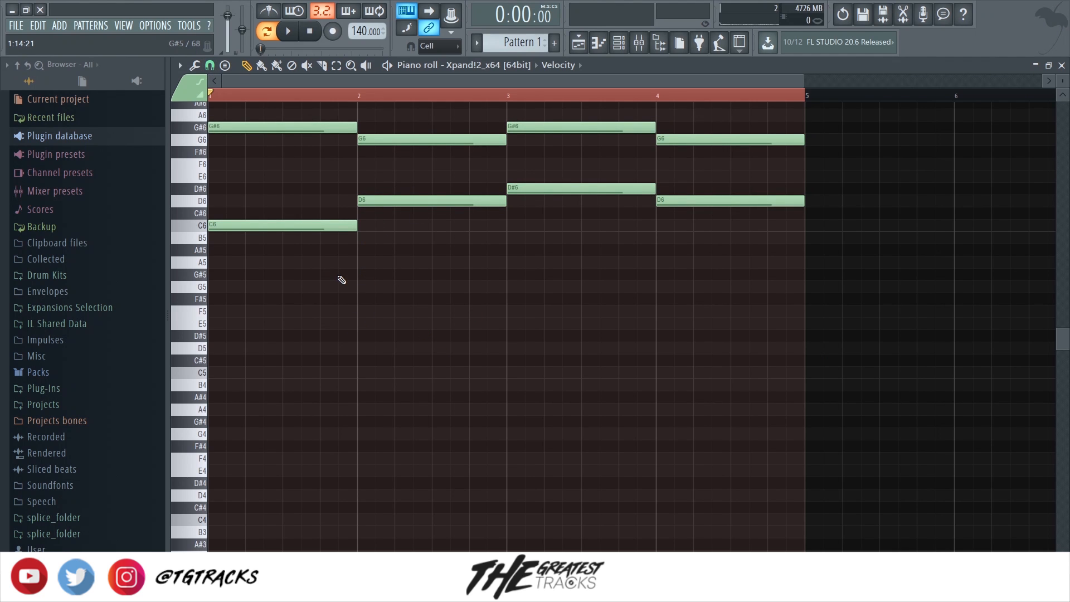
scroll(248, 305, up, 3)
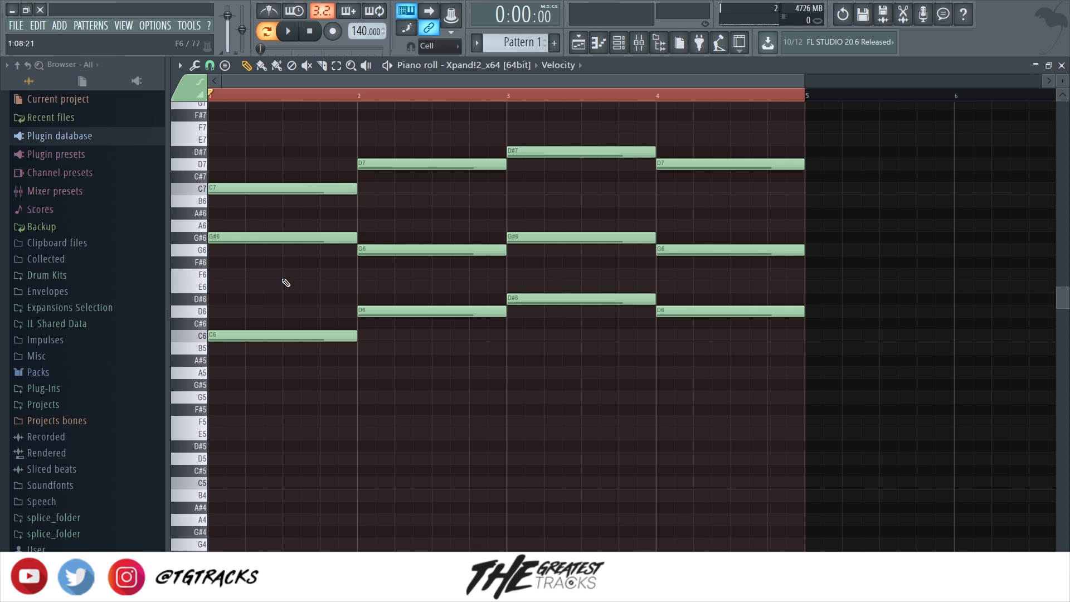
key(ctrl+d)
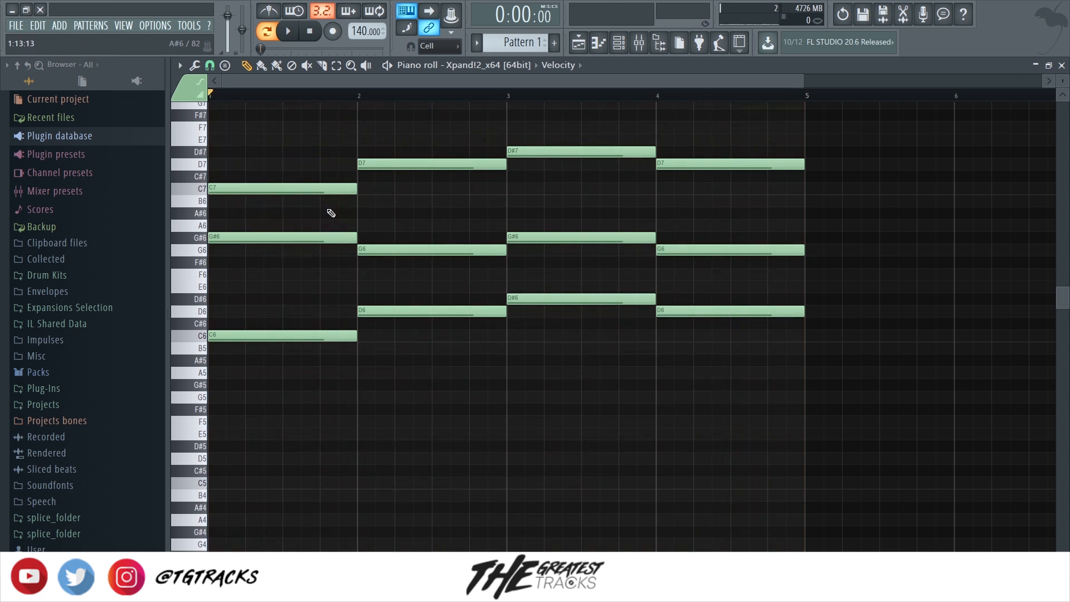
Try the fine time shift in the Xpand!2 channel's miscellaneous settings, and close the plugin and channel rack.
click(620, 43)
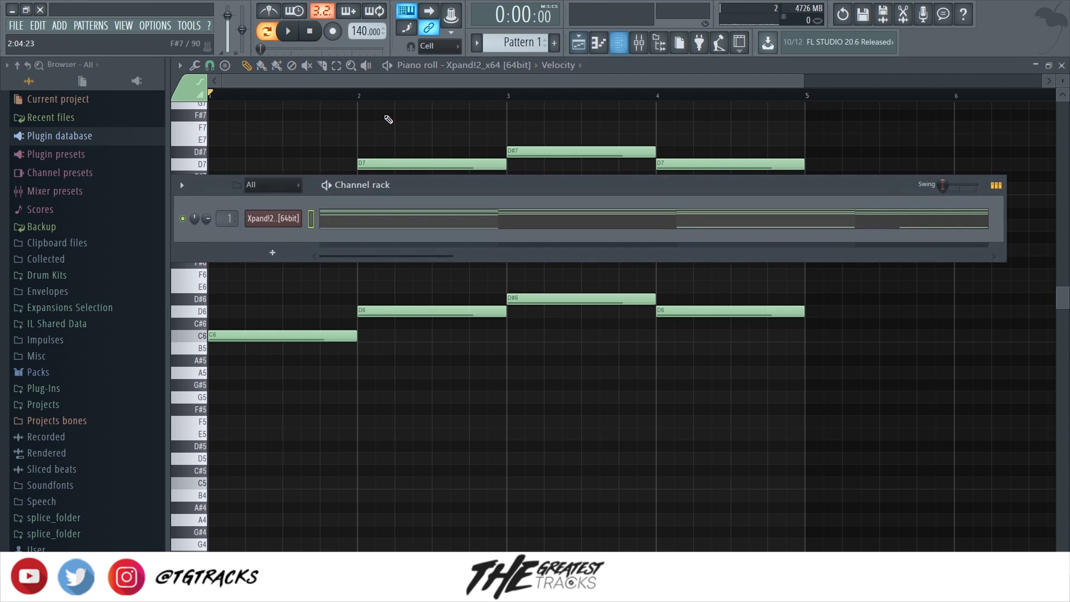
click(278, 218)
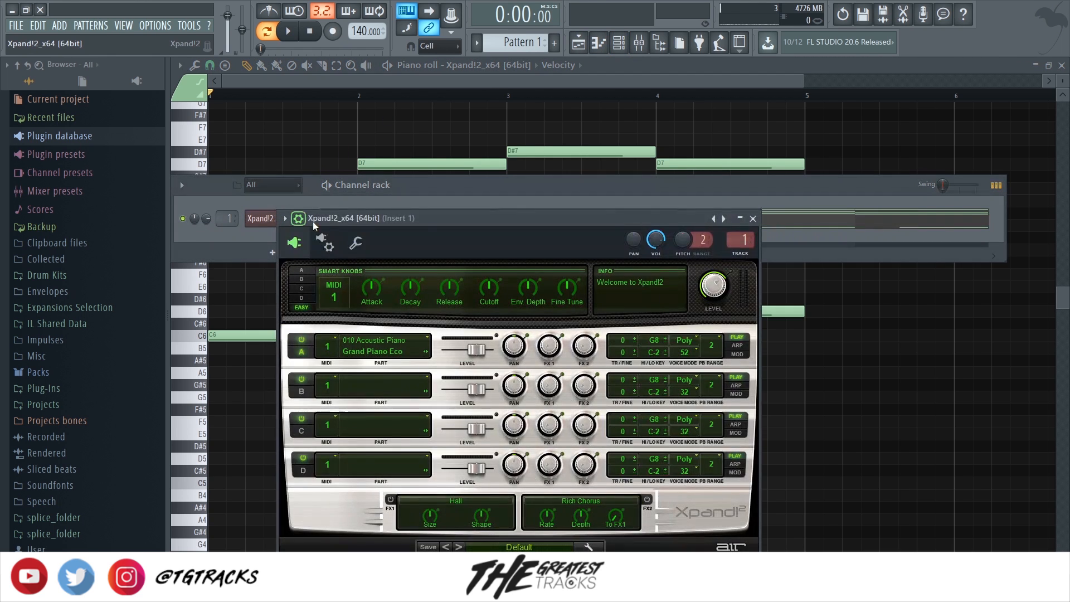
click(356, 243)
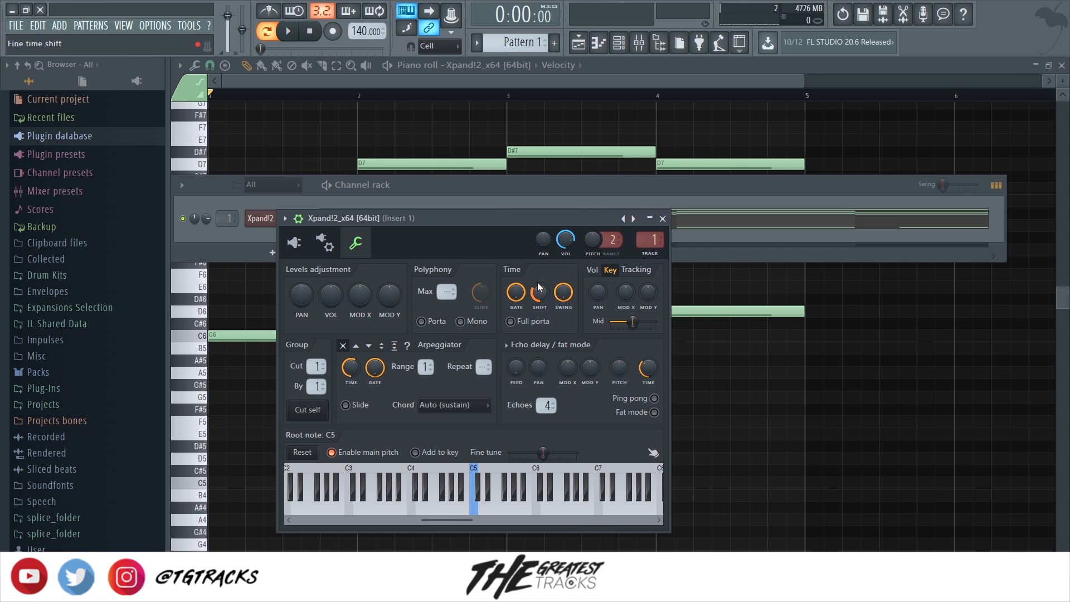
drag(537, 282, 542, 285)
click(663, 218)
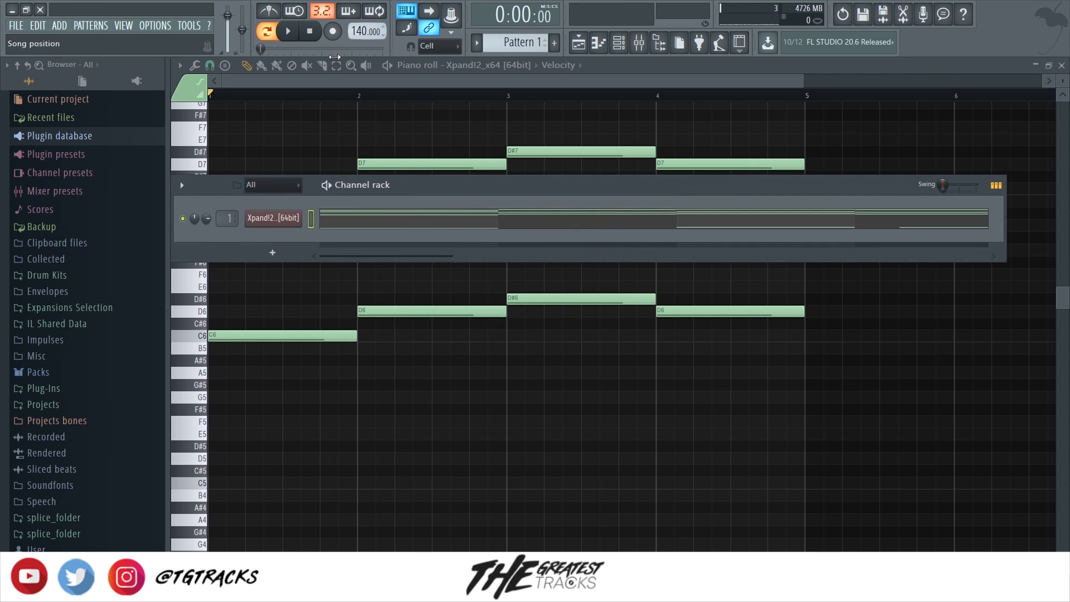
click(624, 48)
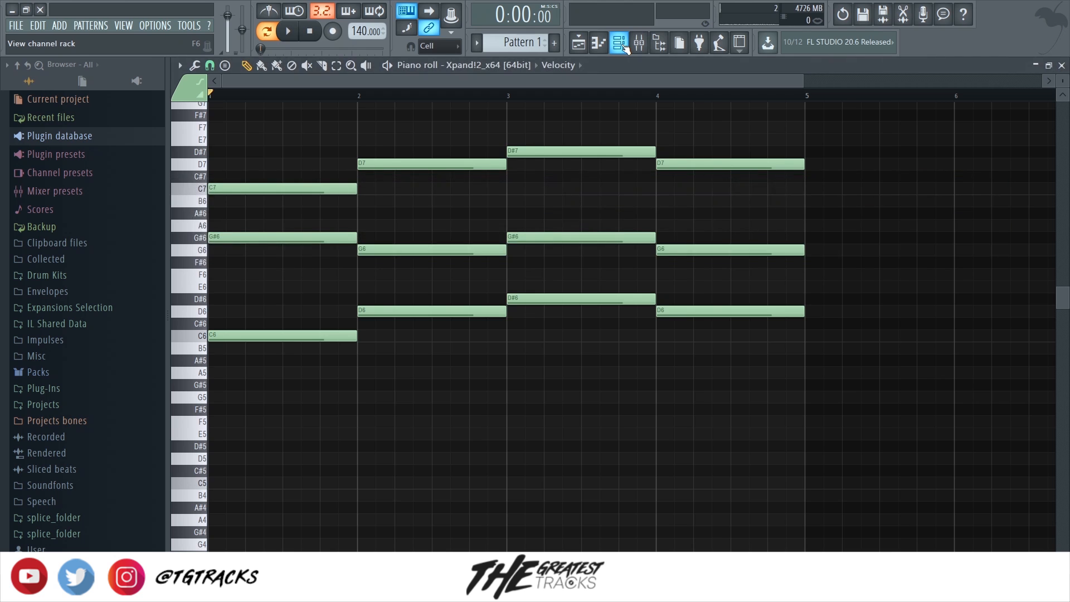
click(625, 47)
click(624, 48)
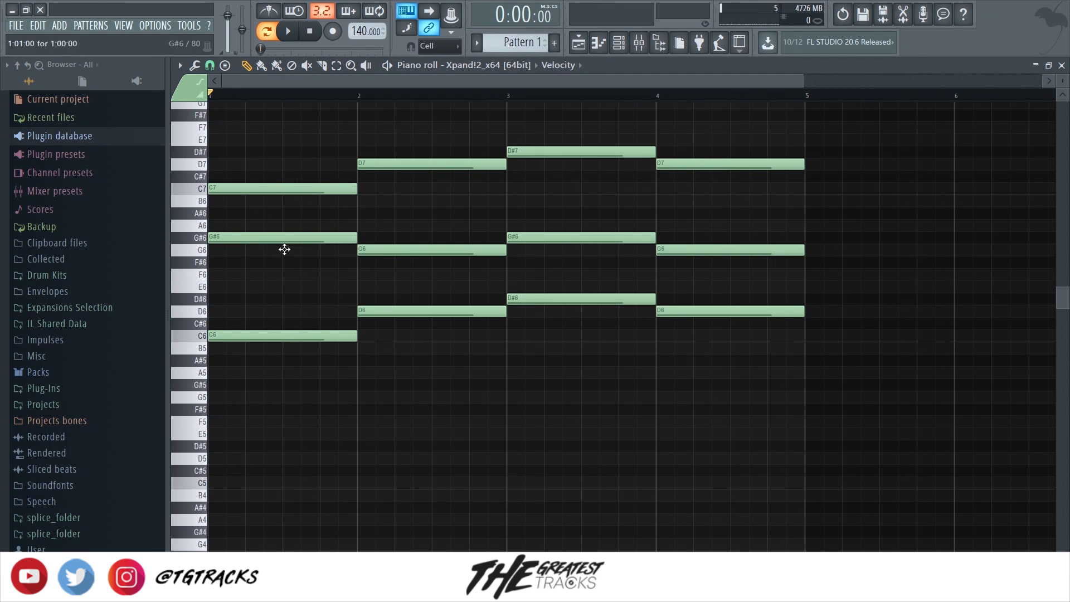
Select the three-note chord in bar 1 and review the Xpand!2 channel's time settings during playback.
scroll(197, 210, up, 3)
drag(391, 147, 357, 384)
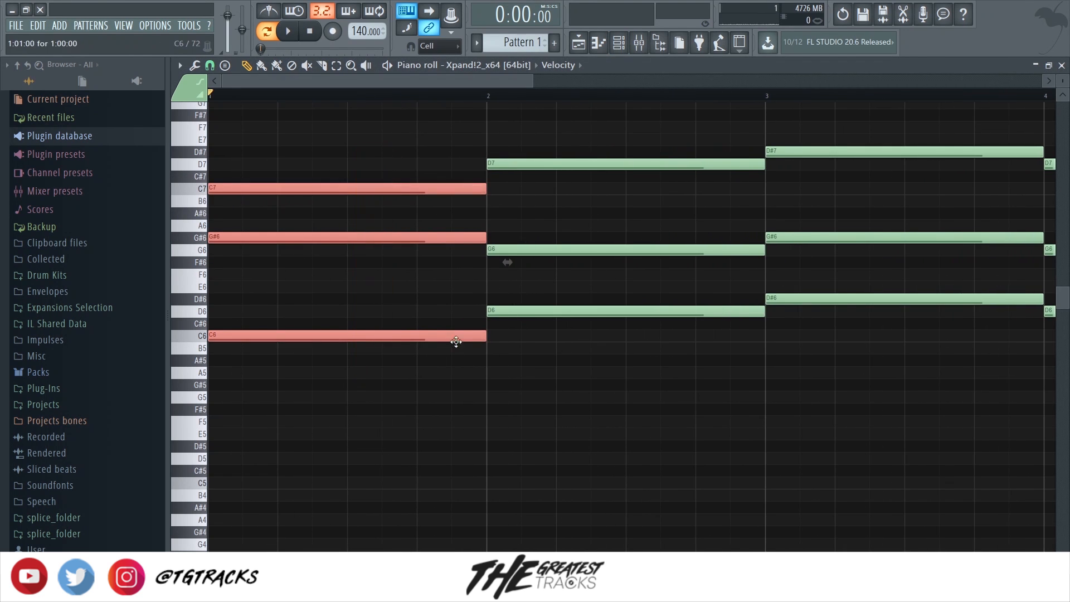
click(619, 43)
click(259, 218)
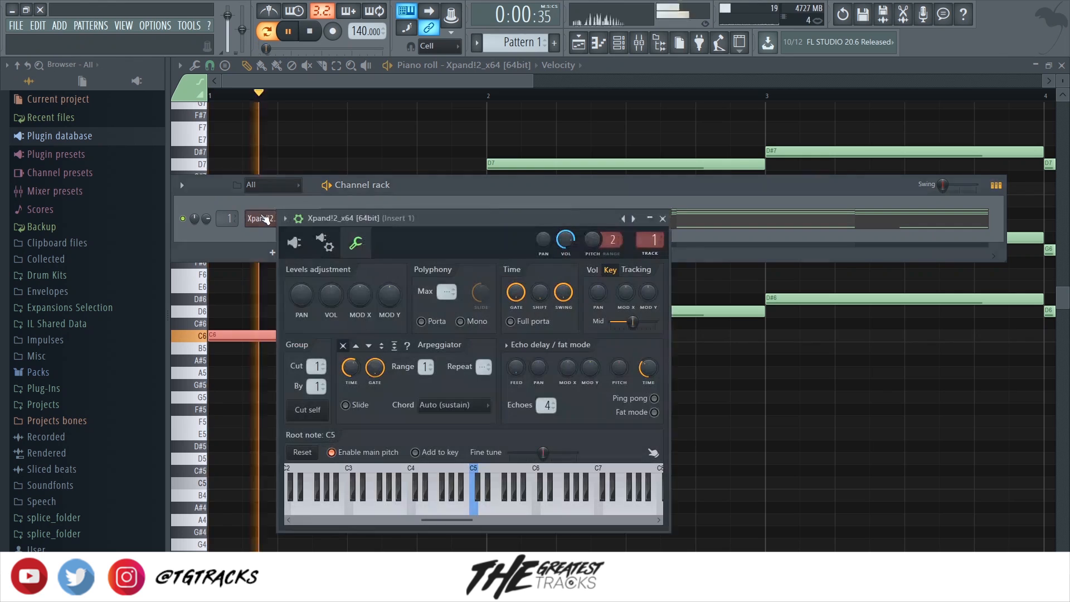
click(662, 218)
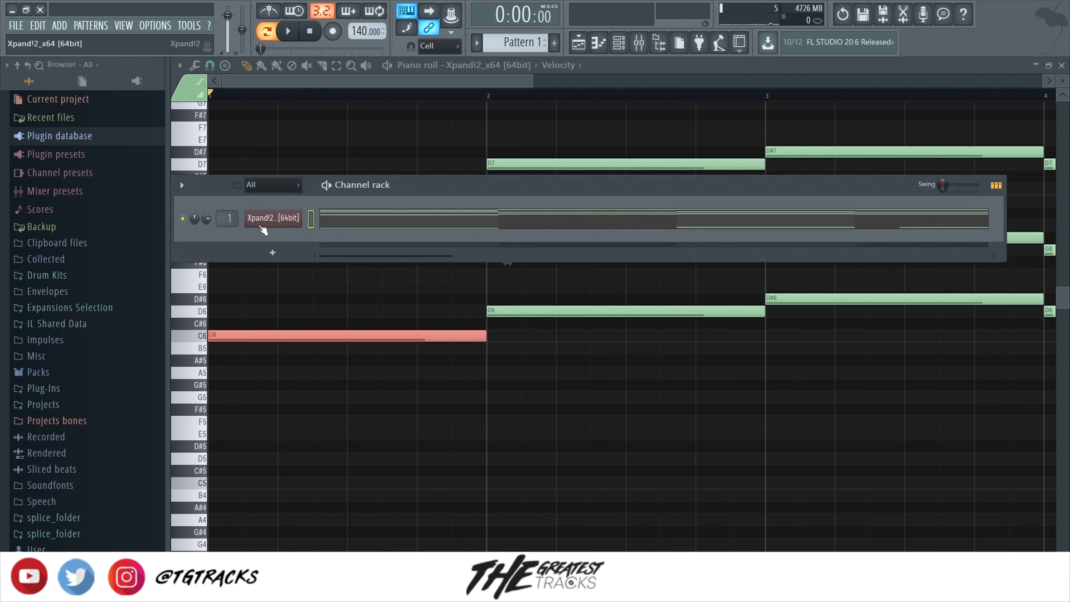
click(261, 219)
right_click(704, 435)
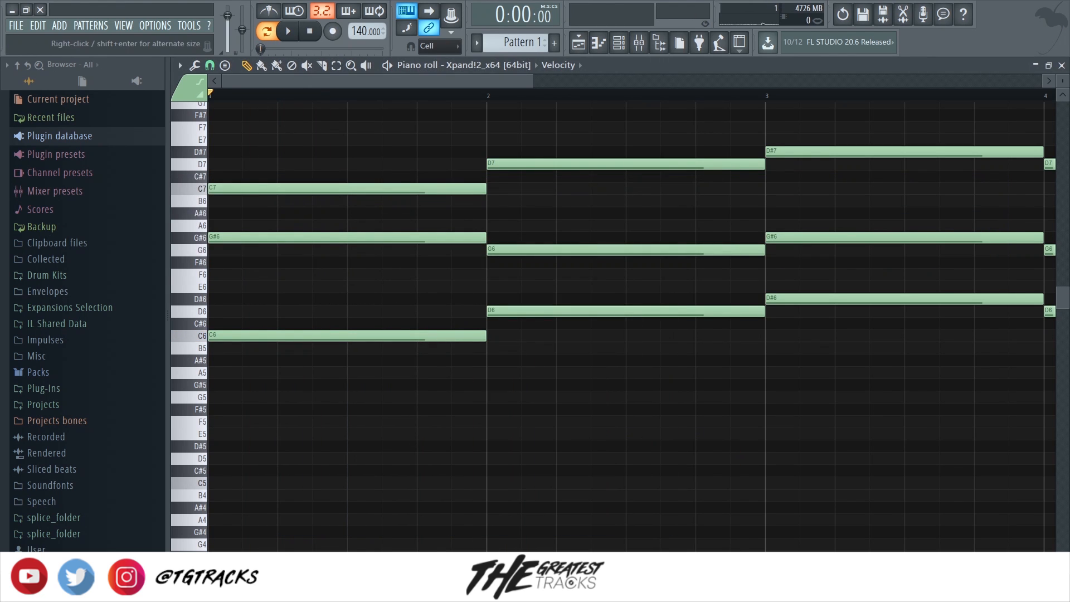
Enlarge the velocity lane, select all notes and randomize their velocities slightly.
drag(694, 585, 693, 244)
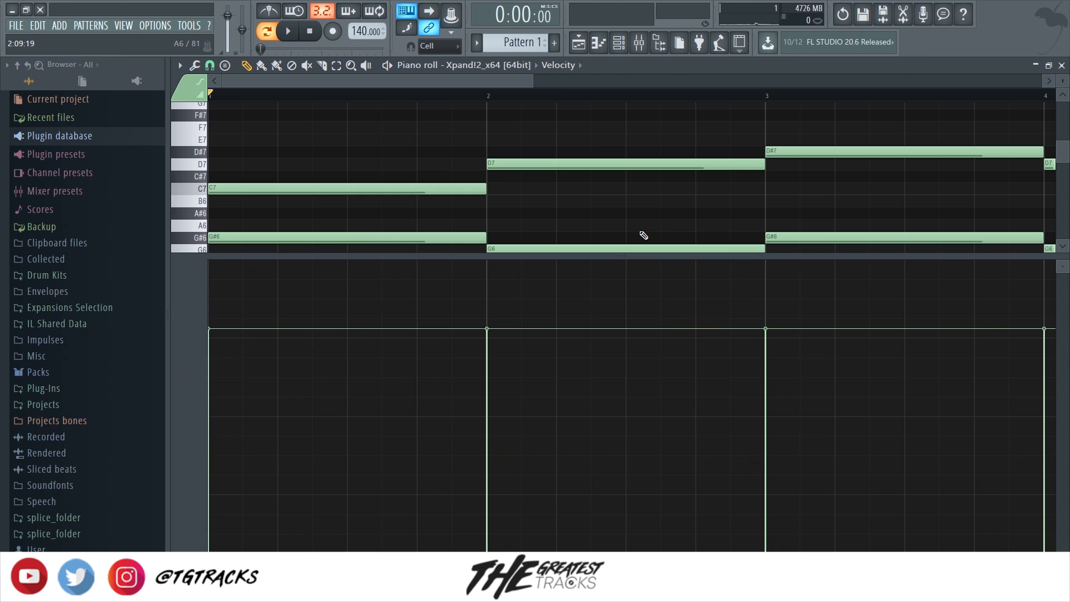
key(ctrl+a)
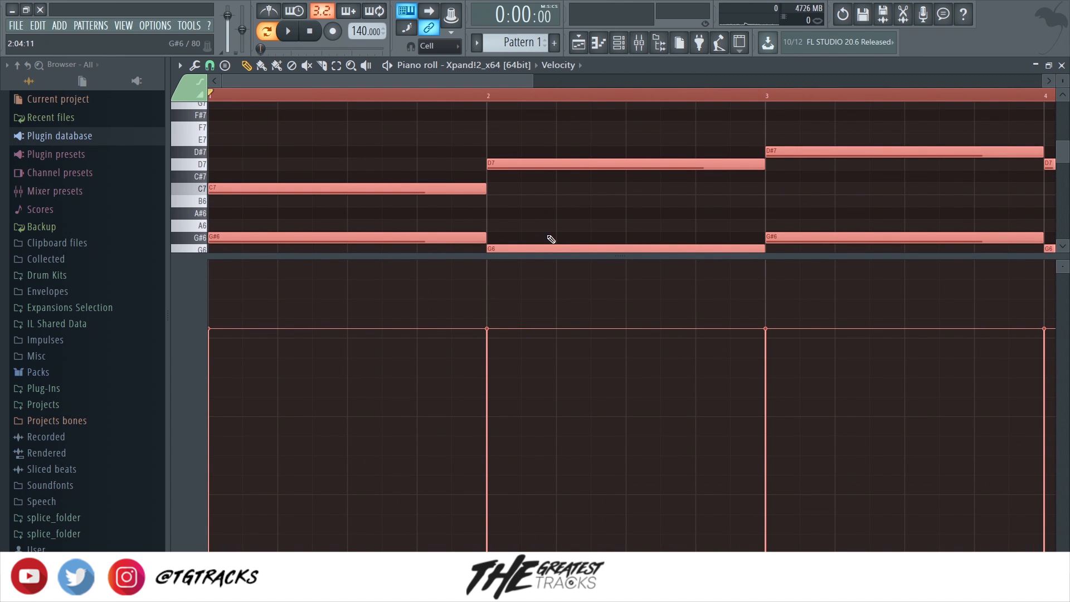
key(alt+r)
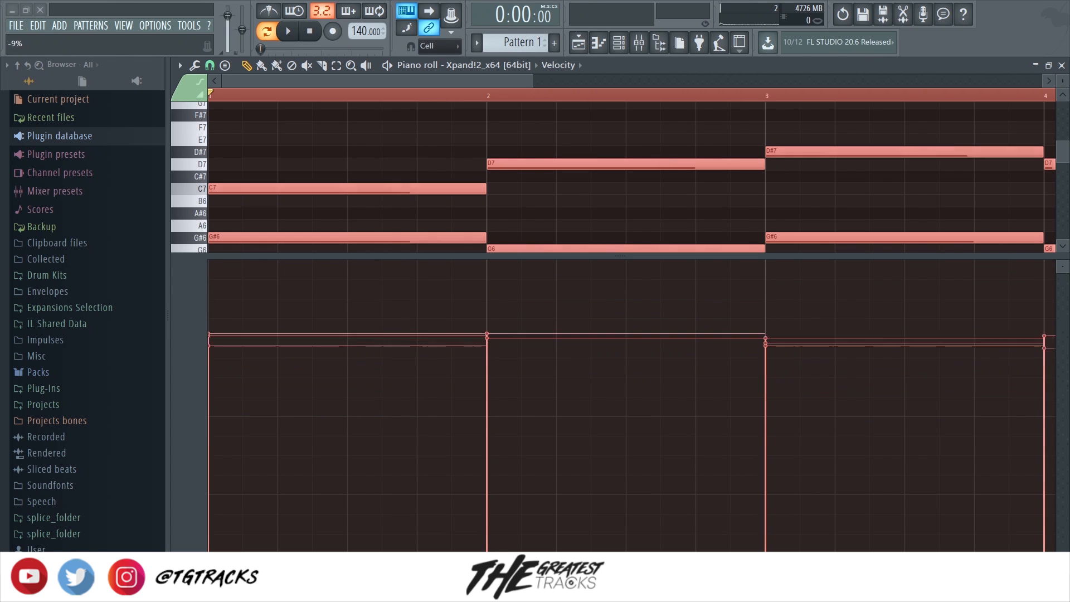
mouse_move(523, 353)
mouse_down()
mouse_move(523, 332)
mouse_move(523, 397)
mouse_move(523, 330)
mouse_move(523, 381)
mouse_move(523, 335)
mouse_move(534, 371)
mouse_up()
click(462, 405)
click(459, 406)
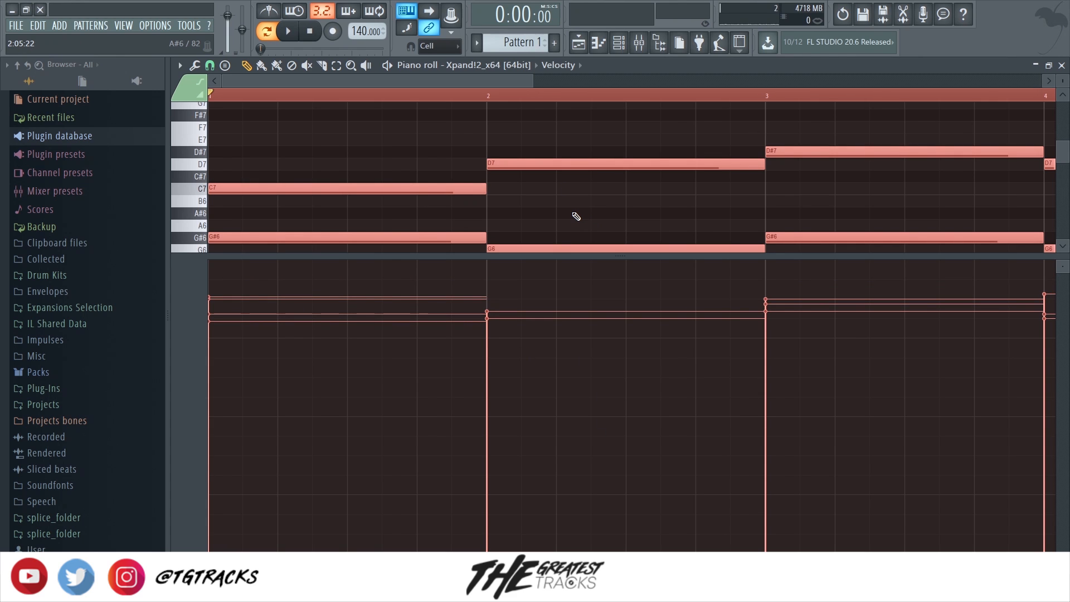
Shift the velocities of all selected notes down and up together, ending at a high level, and play the pattern.
scroll(576, 216, down, 3)
scroll(576, 216, up, 3)
scroll(577, 216, up, 1)
scroll(576, 216, up, 1)
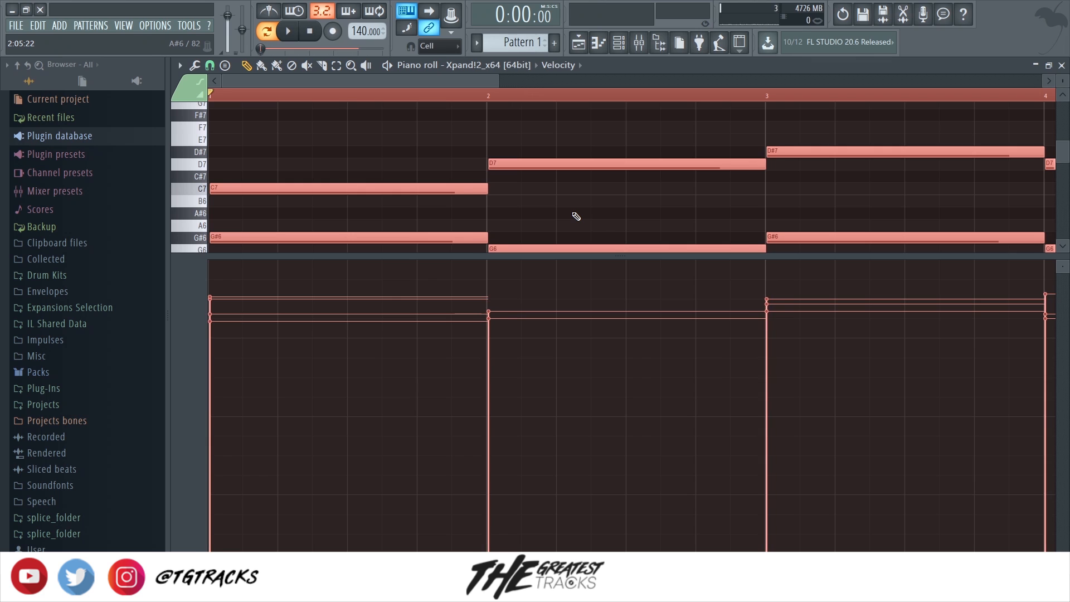
scroll(576, 216, down, 2)
scroll(576, 217, down, 4)
scroll(577, 216, down, 4)
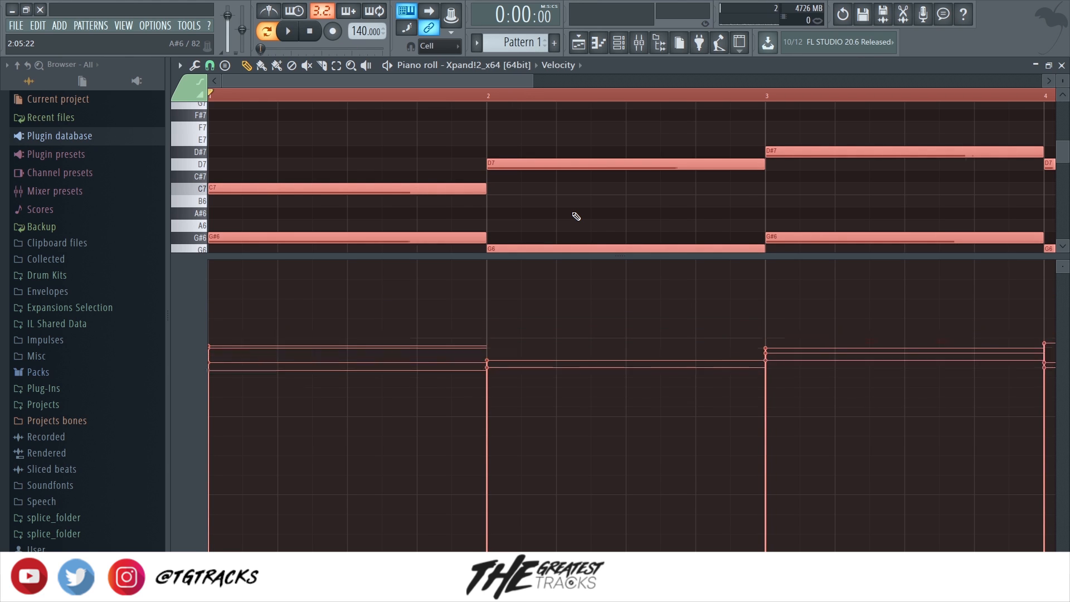
scroll(576, 216, up, 4)
scroll(576, 216, down, 4)
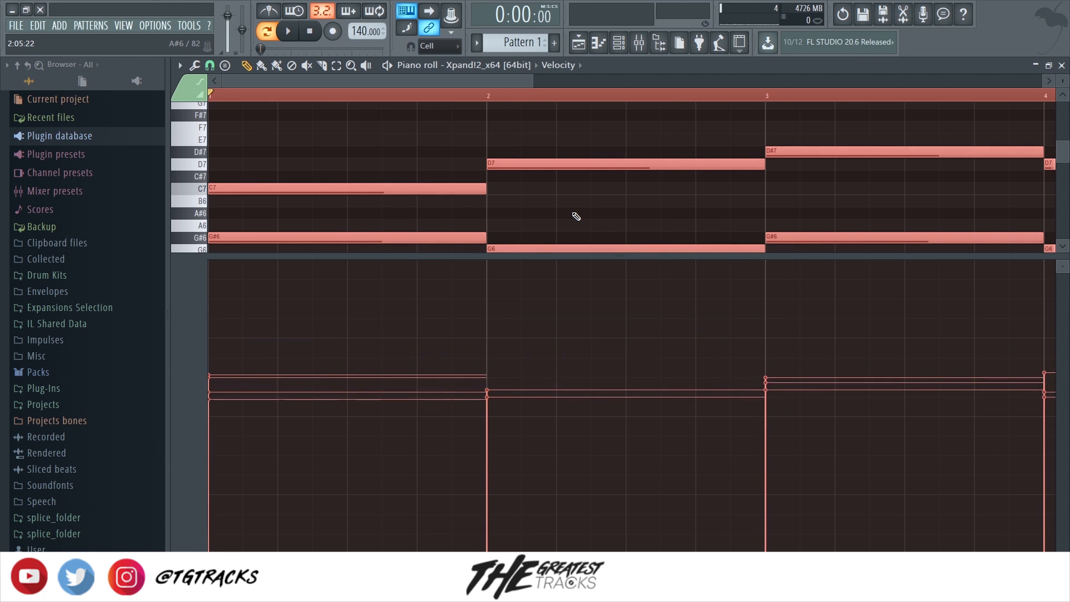
scroll(576, 216, up, 4)
scroll(576, 216, down, 5)
scroll(576, 217, up, 2)
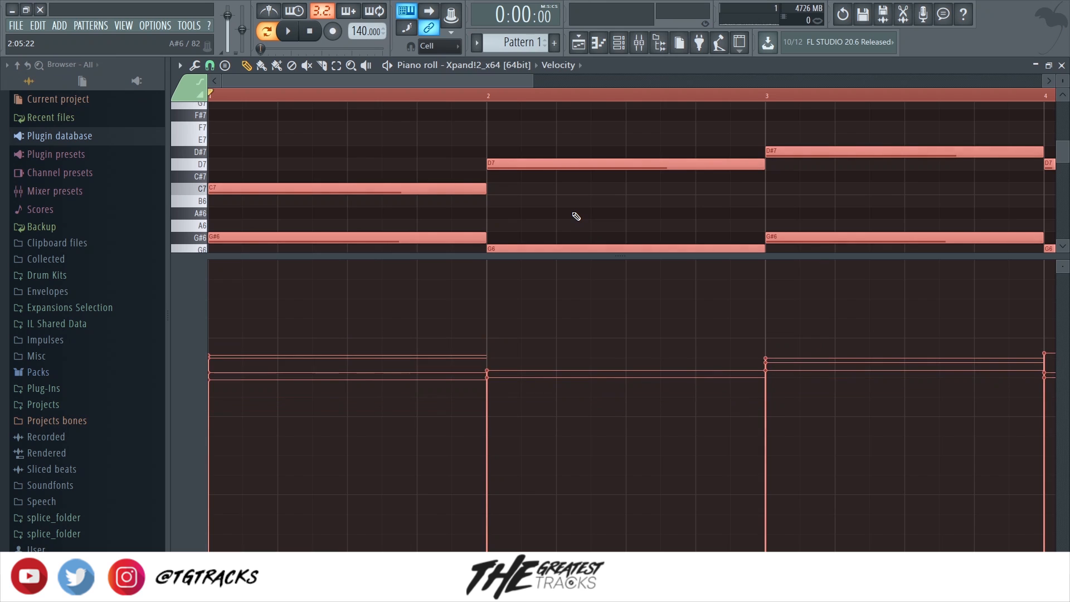
scroll(576, 216, up, 6)
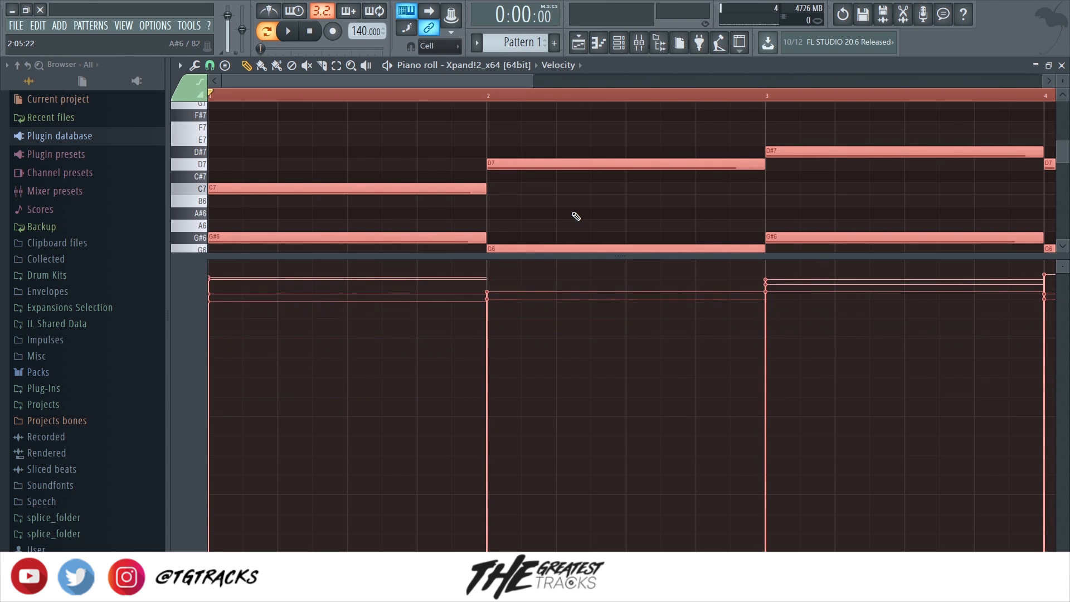
key(space)
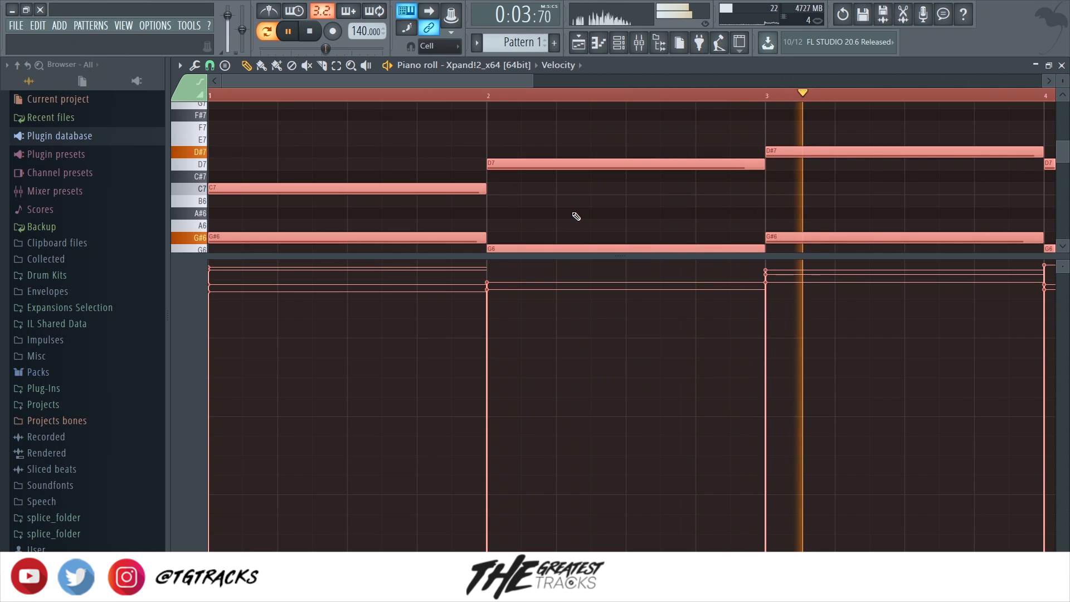
key(space)
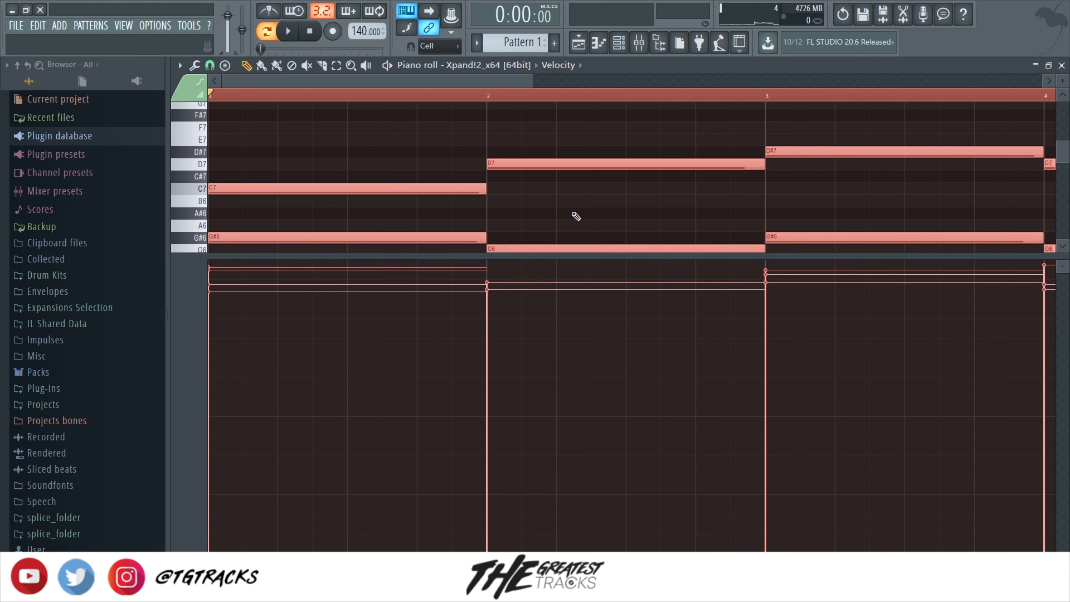
Lower the velocities of all selected notes to a moderate level and restart playback.
scroll(576, 217, down, 4)
scroll(577, 216, down, 1)
key(space)
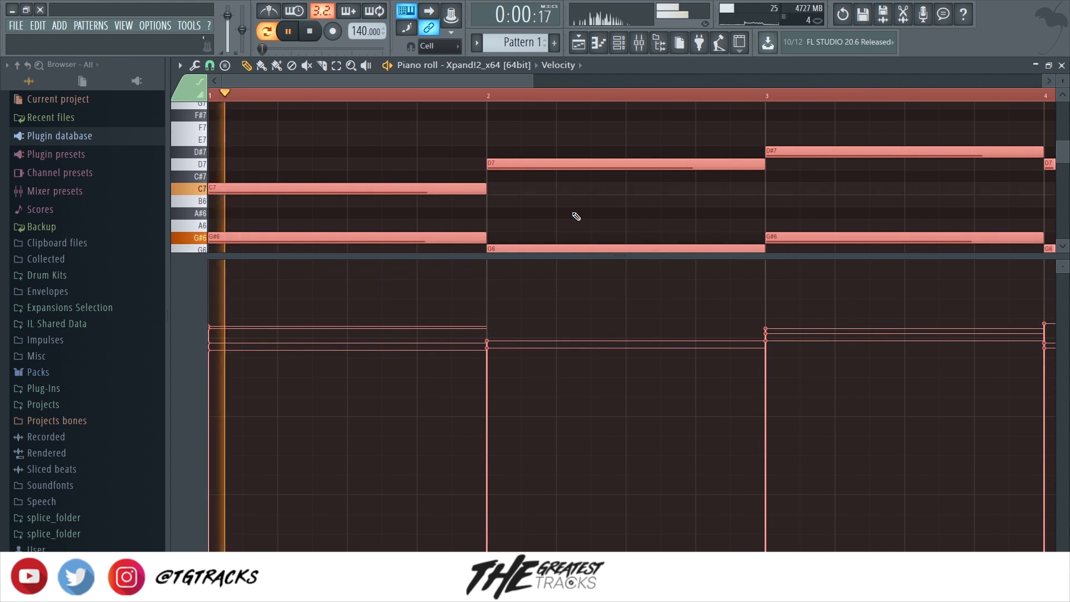
Deselect the notes and shrink the velocity lane so all four chords fit in the note area.
ctrl+click(577, 216)
drag(473, 255, 468, 484)
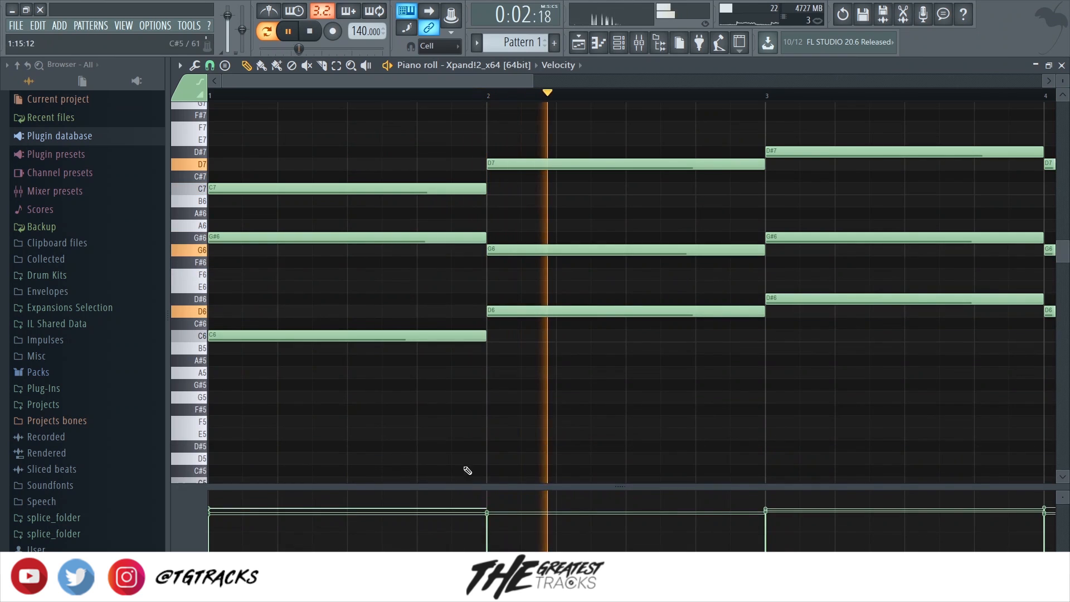
ctrl+scroll(485, 389, down, 3)
ctrl+scroll(402, 383, down, 1)
ctrl+scroll(320, 292, up, 3)
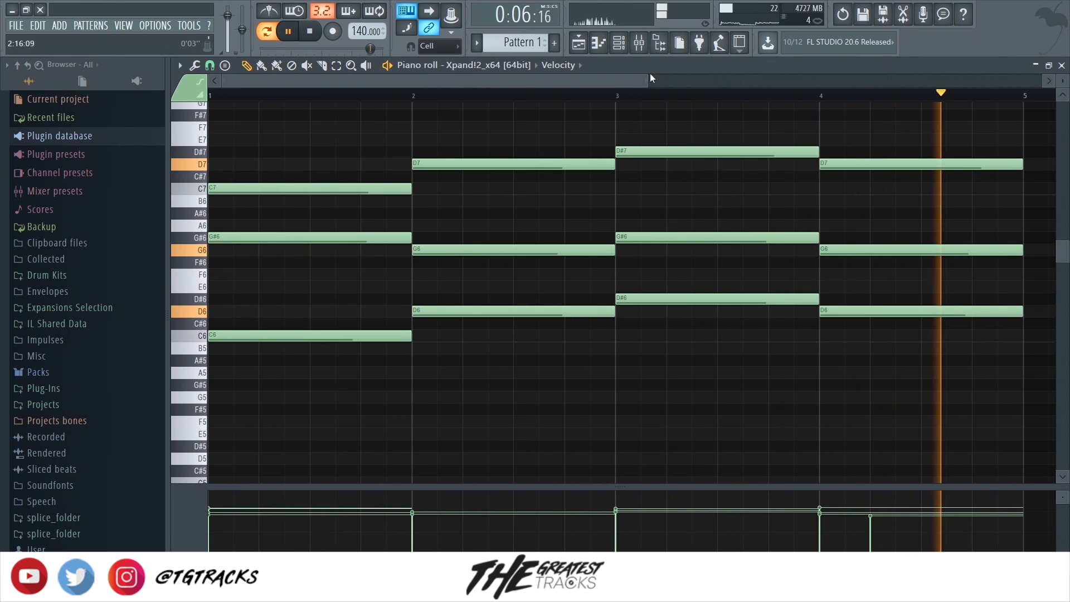
Open the Xpand!2 instrument, audition a higher Attack during playback and return it to about -1 %.
click(639, 43)
click(619, 43)
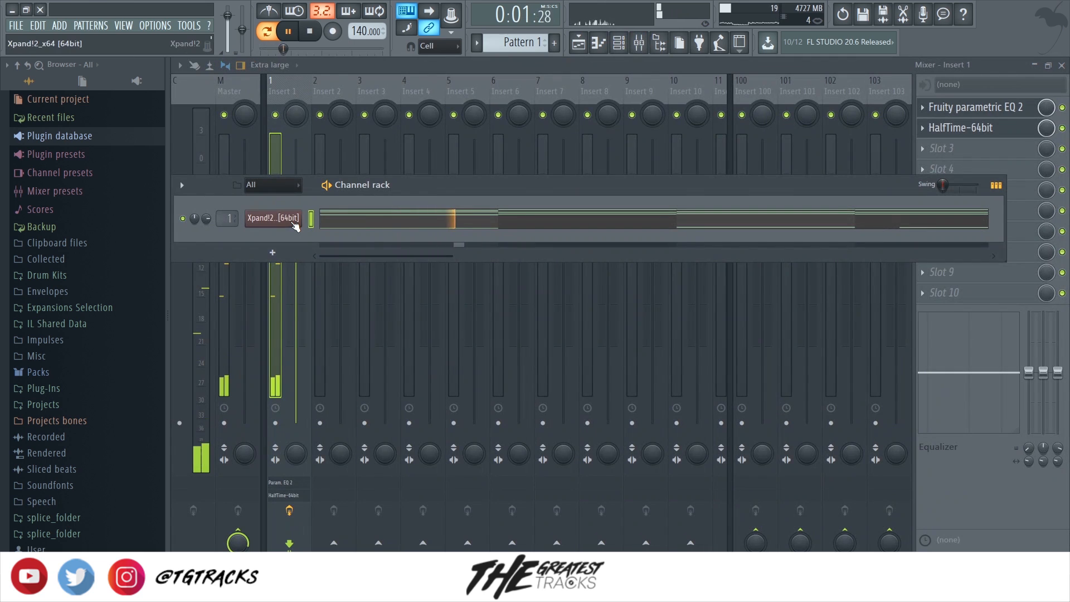
click(276, 218)
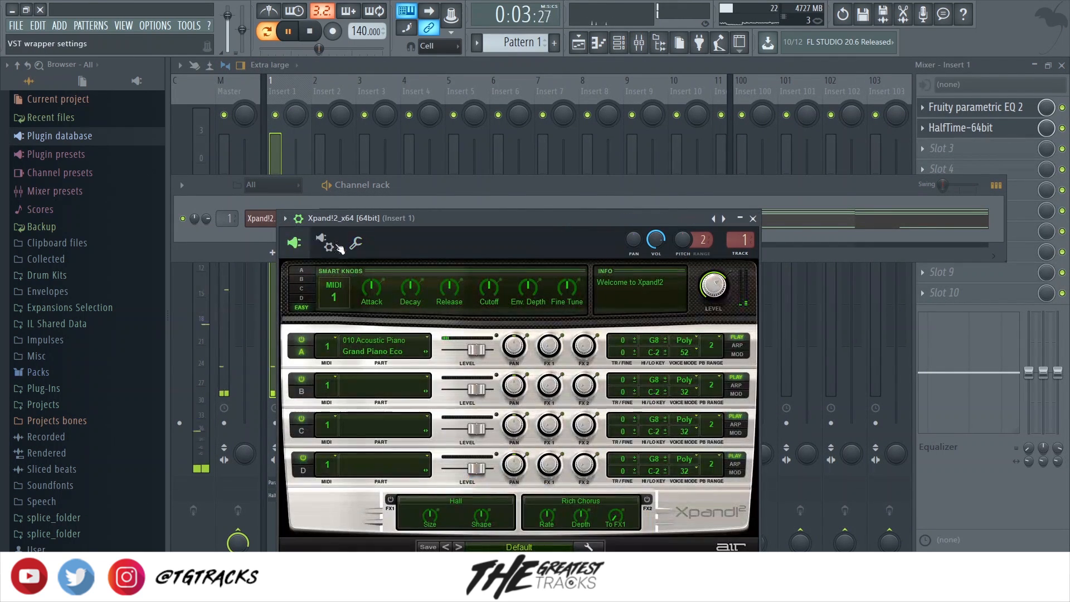
drag(371, 295, 376, 273)
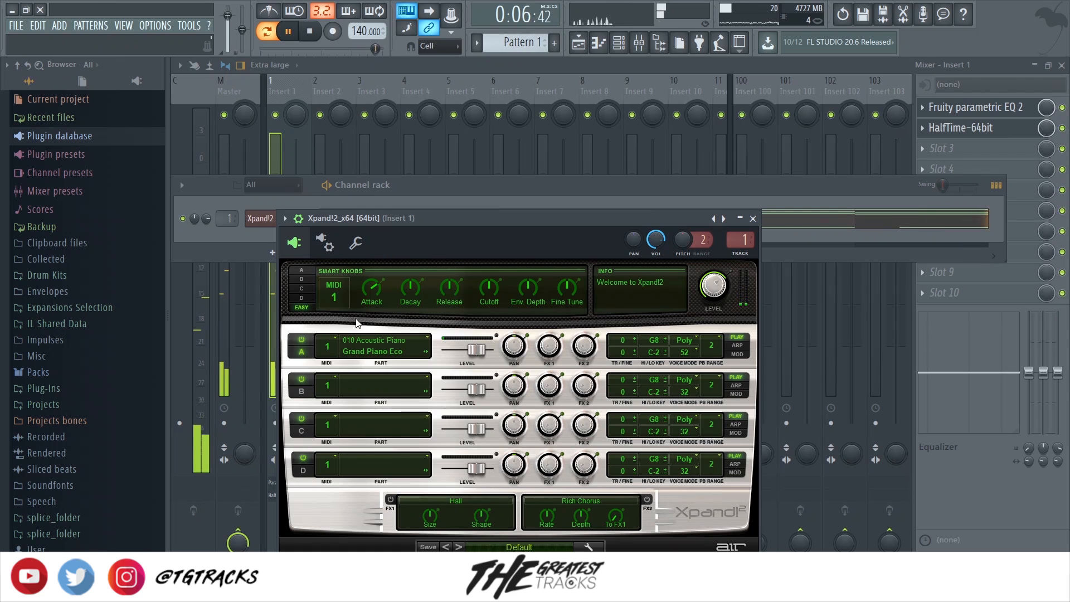
drag(379, 305, 383, 313)
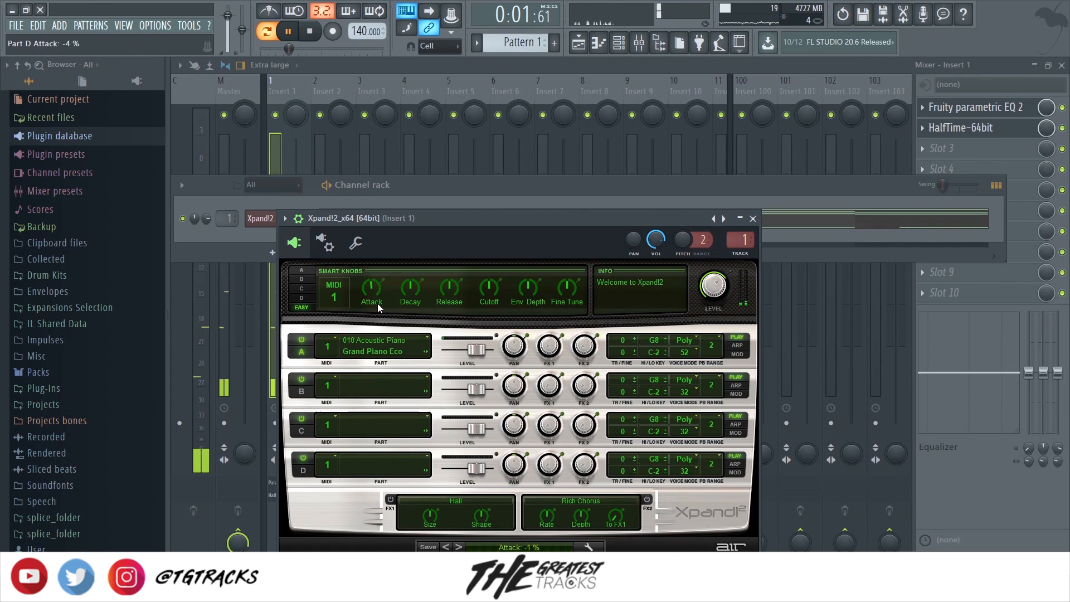
Look through the Xpand!2 channel's miscellaneous settings and return to the piano roll.
click(355, 243)
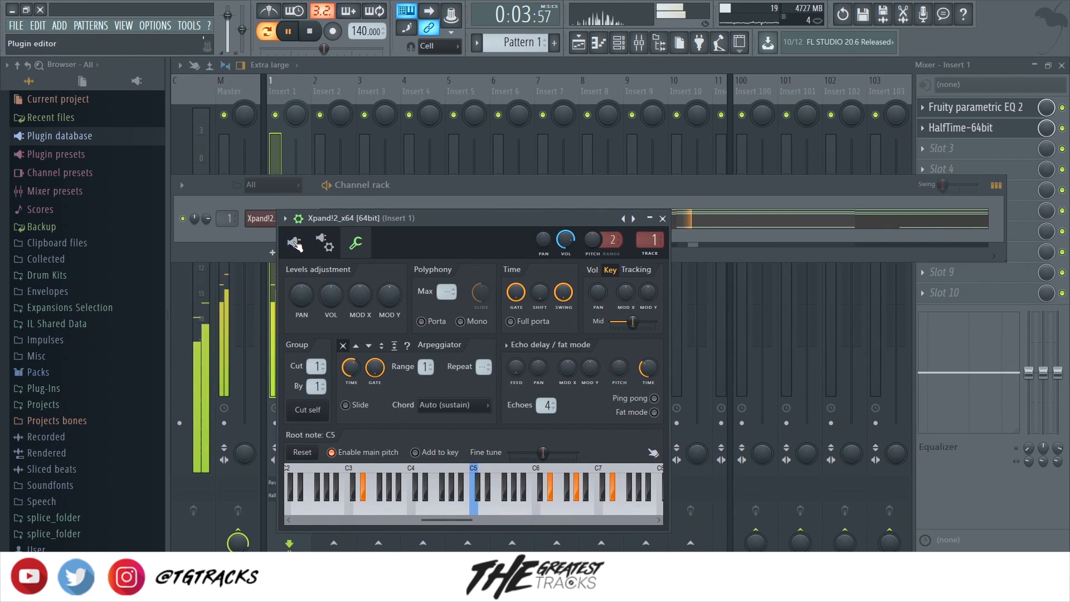
click(355, 243)
click(360, 245)
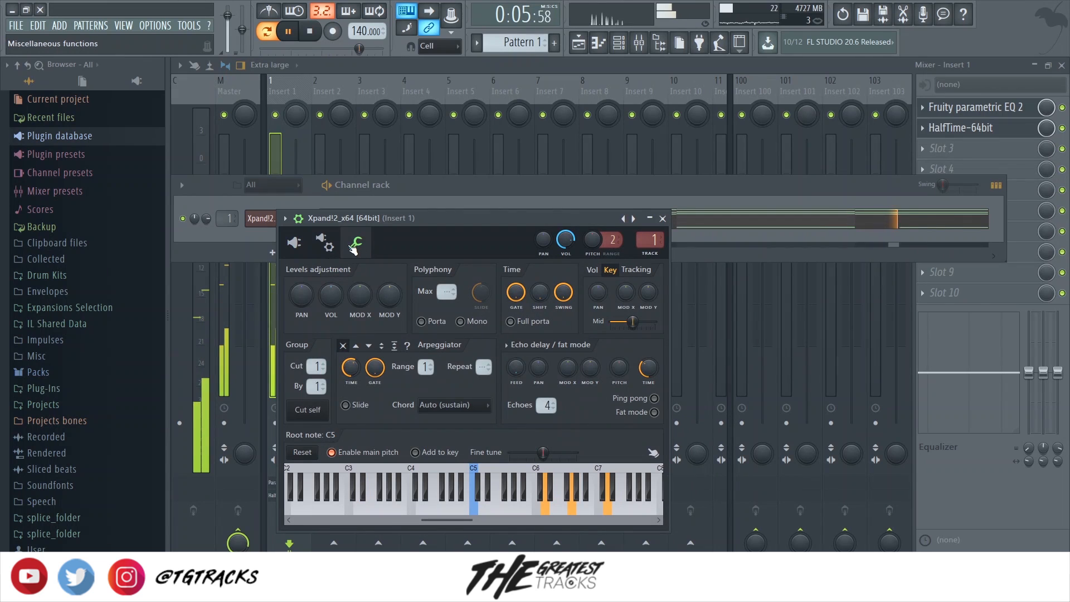
click(241, 224)
click(363, 215)
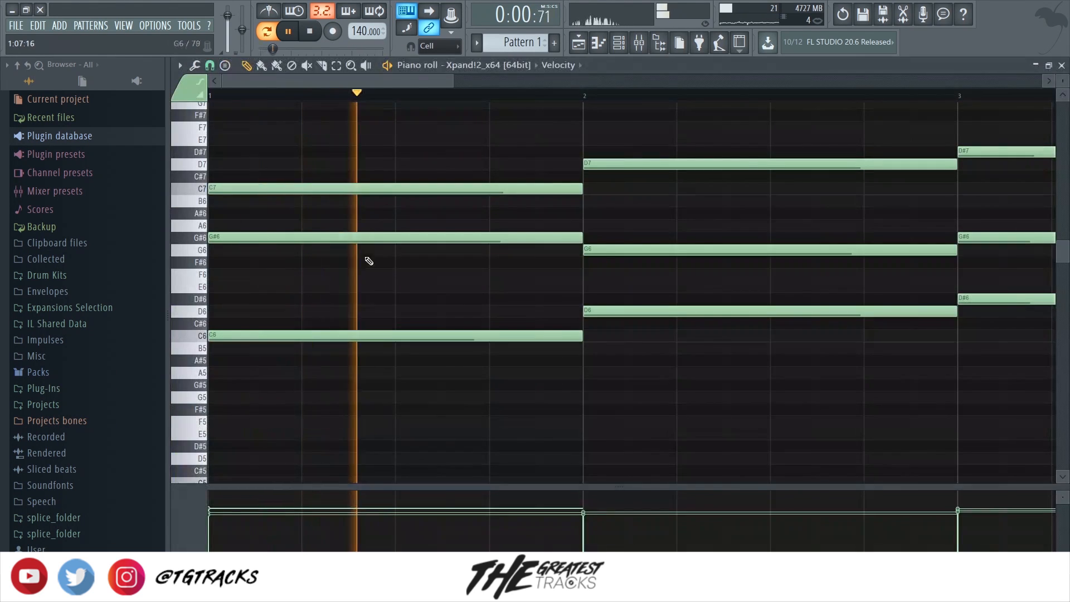
click(619, 43)
Select all notes, show their Release values in the event lane, raise them to near maximum and play the pattern.
right_click(281, 409)
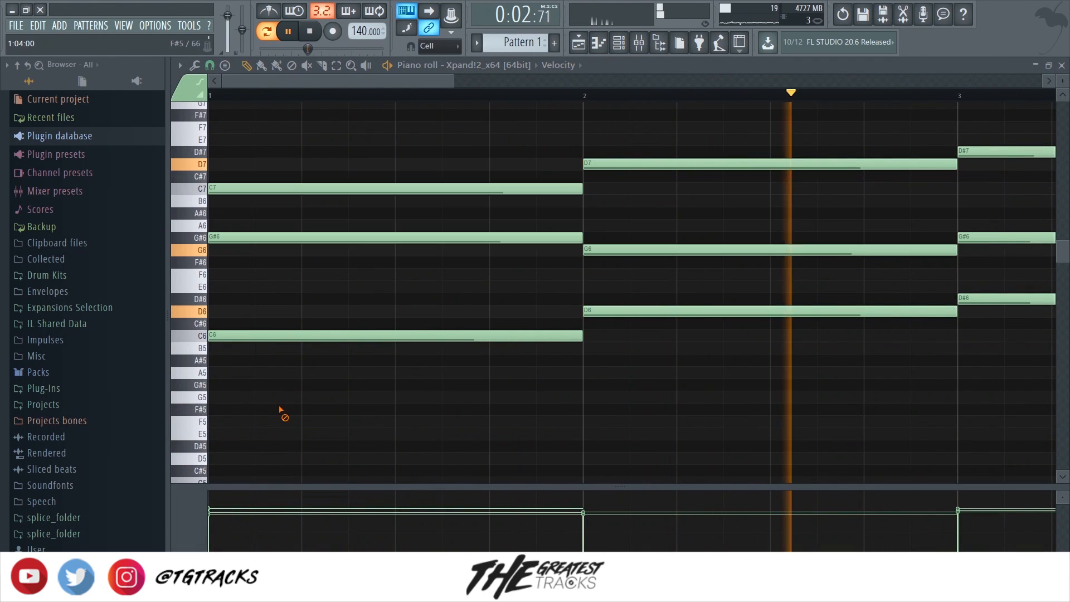
key(ctrl+a)
click(556, 64)
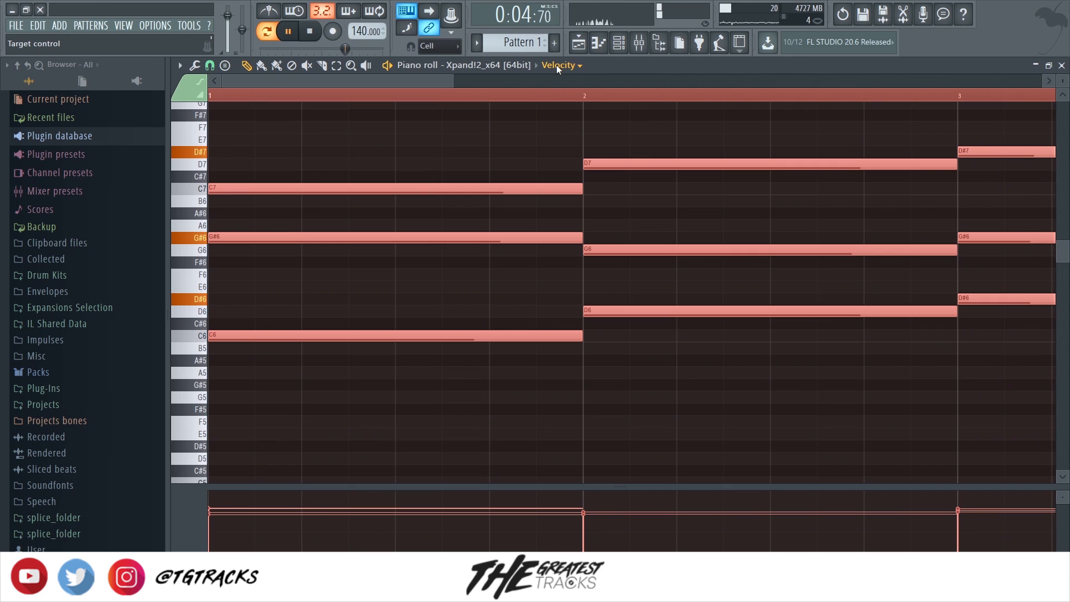
click(573, 114)
scroll(479, 333, up, 5)
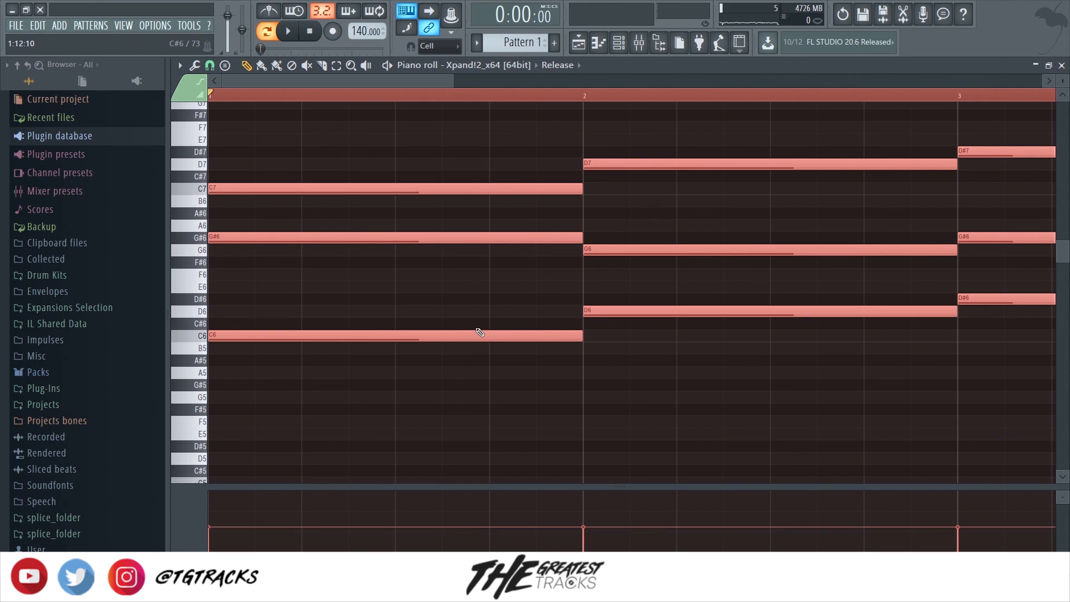
key(space)
key(space)
scroll(480, 333, up, 3)
scroll(480, 332, up, 3)
key(space)
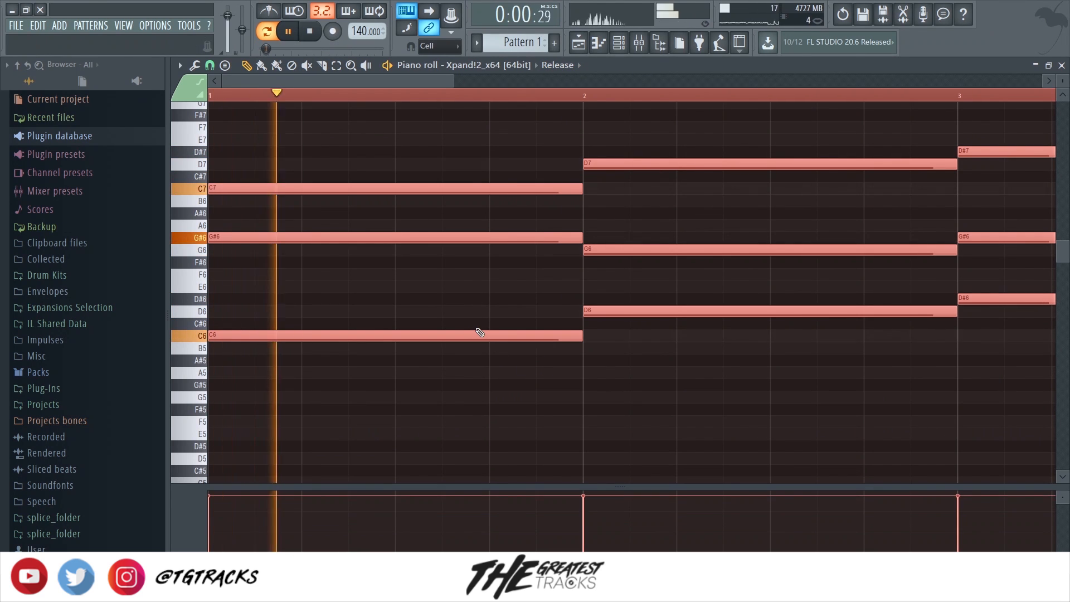
Lower the release of all selected notes to a moderately high level and switch the event lane back to Velocity.
key(space)
scroll(479, 331, down, 7)
key(space)
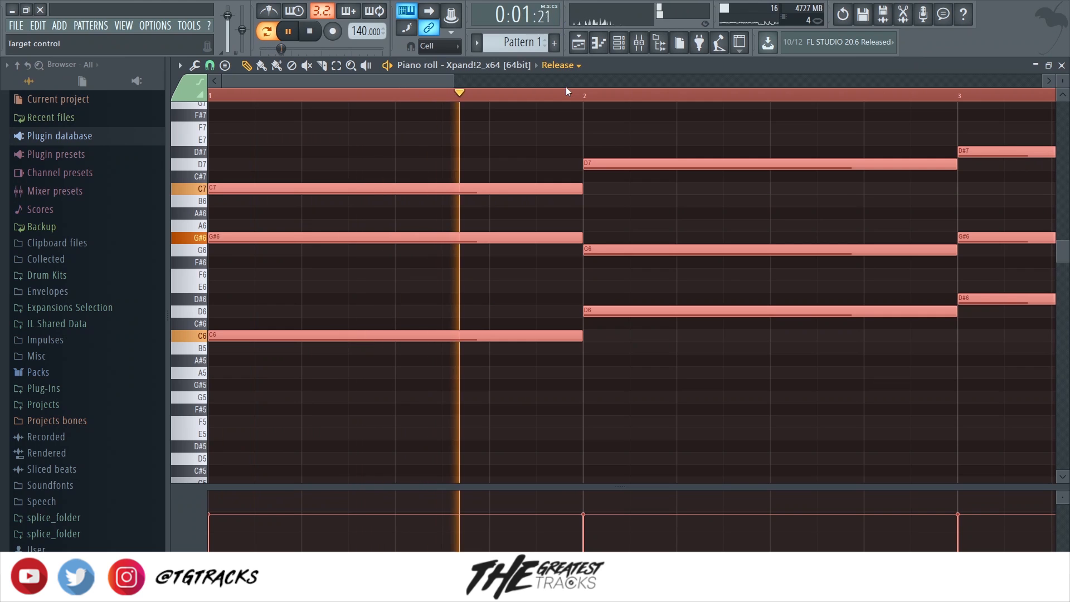
click(601, 110)
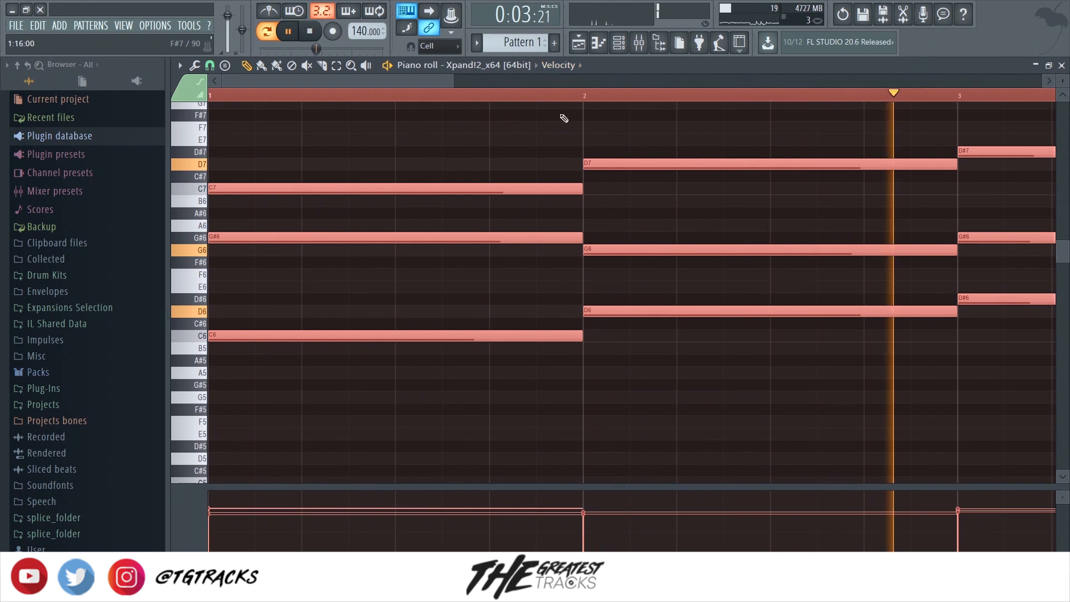
scroll(483, 148, down, 2)
scroll(482, 148, down, 4)
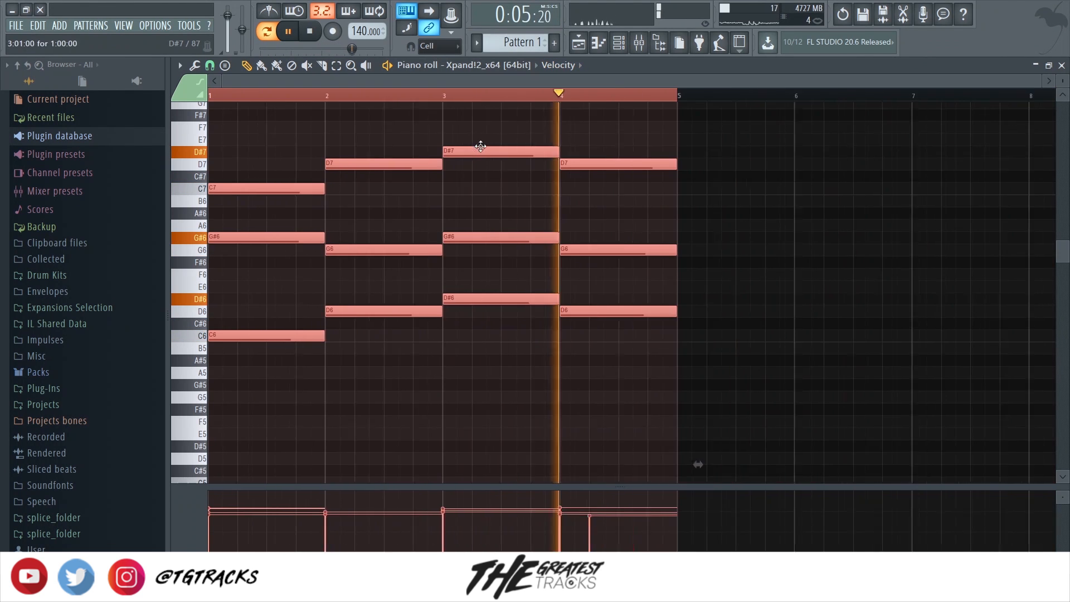
Set the Attack of the Xpand!2 instrument to +39 %, close it and return to the piano roll with playback stopped.
key(F6)
click(353, 228)
click(280, 225)
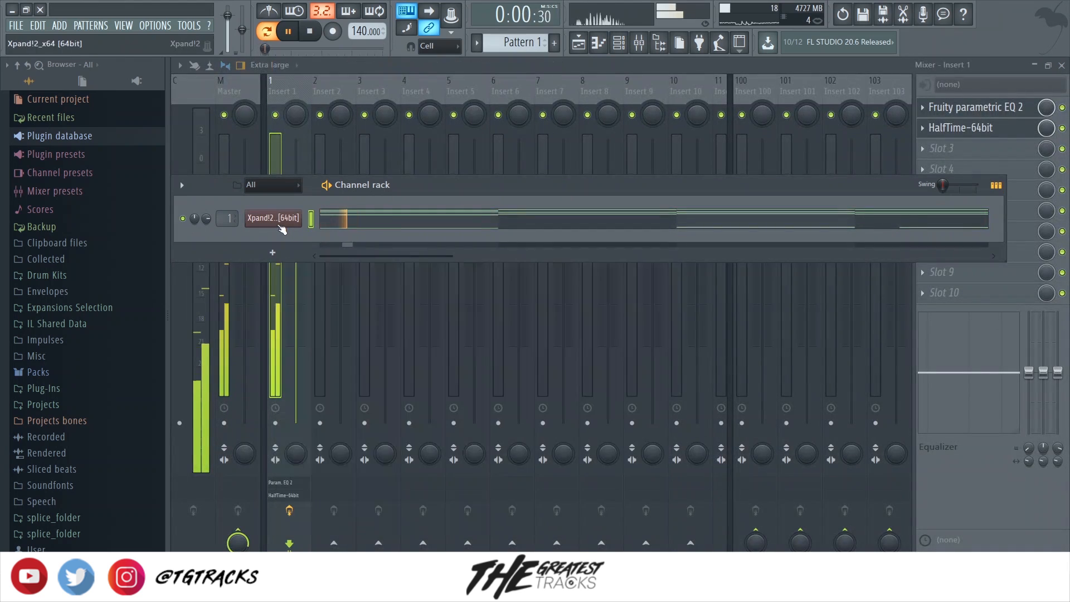
click(279, 225)
click(295, 244)
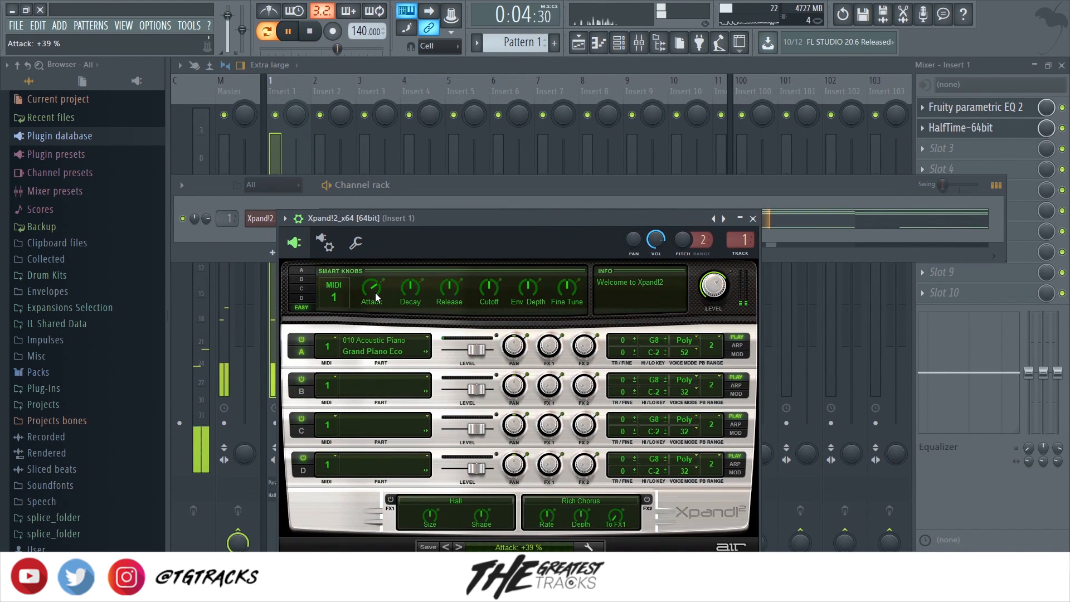
click(752, 219)
click(485, 219)
key(space)
Draw a C8 melody note starting at step 3 of bar 1 and shorten it to two steps.
scroll(301, 257, up, 5)
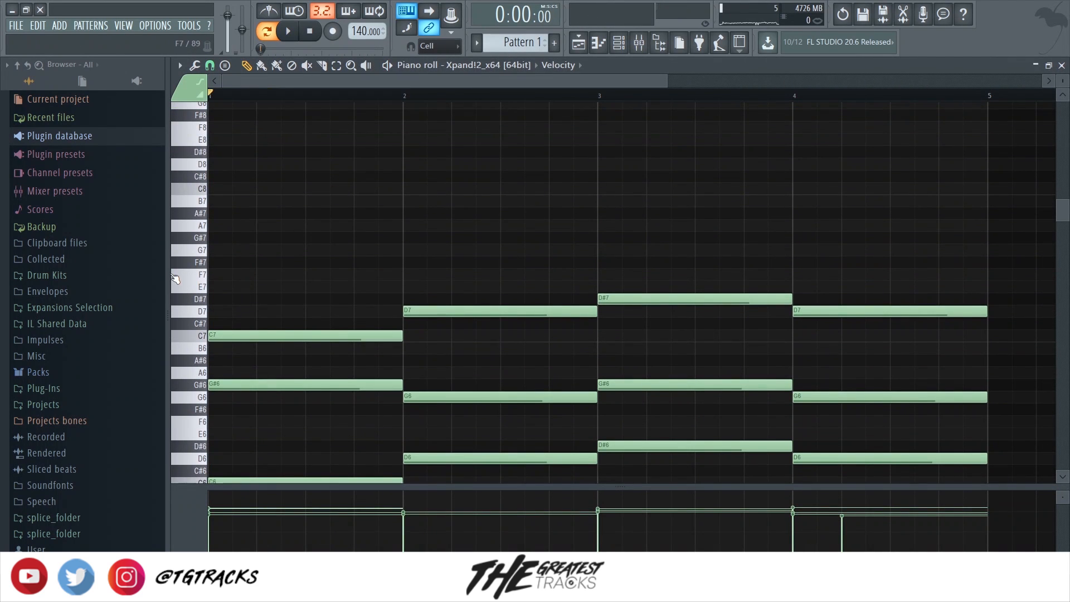
scroll(296, 172, up, 2)
click(257, 176)
drag(256, 176, 257, 193)
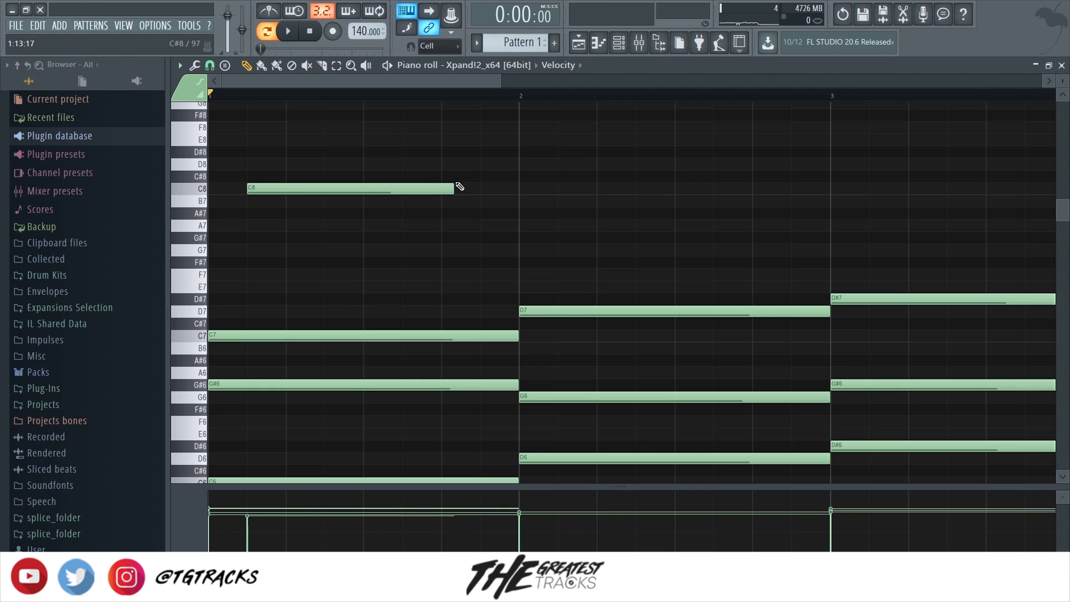
drag(455, 193, 299, 194)
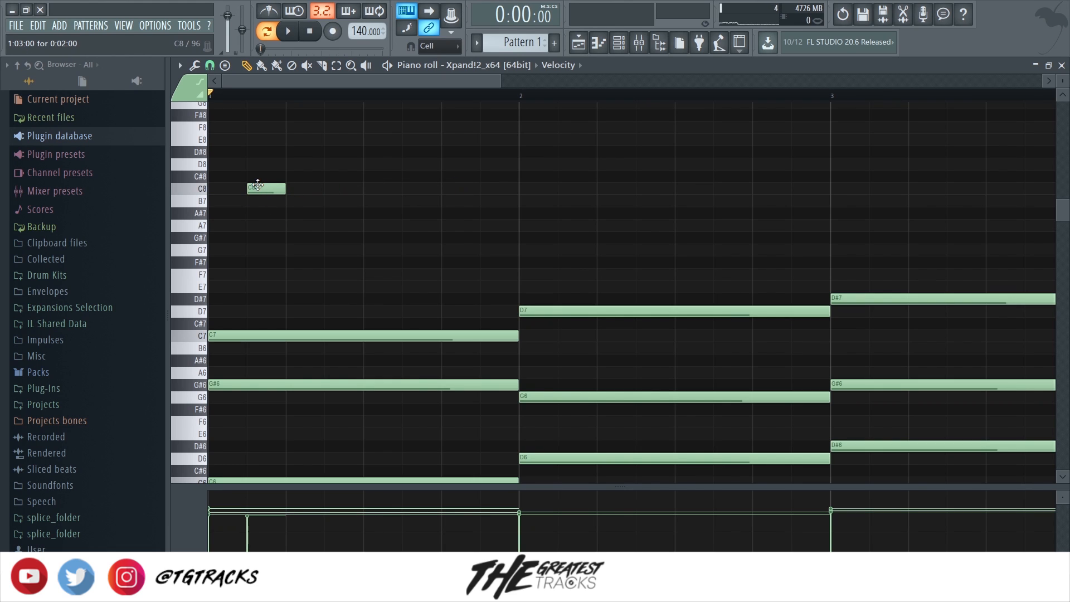
Audition the short melody note at C#8 and C8 with the chords and move it up to E8.
key(space)
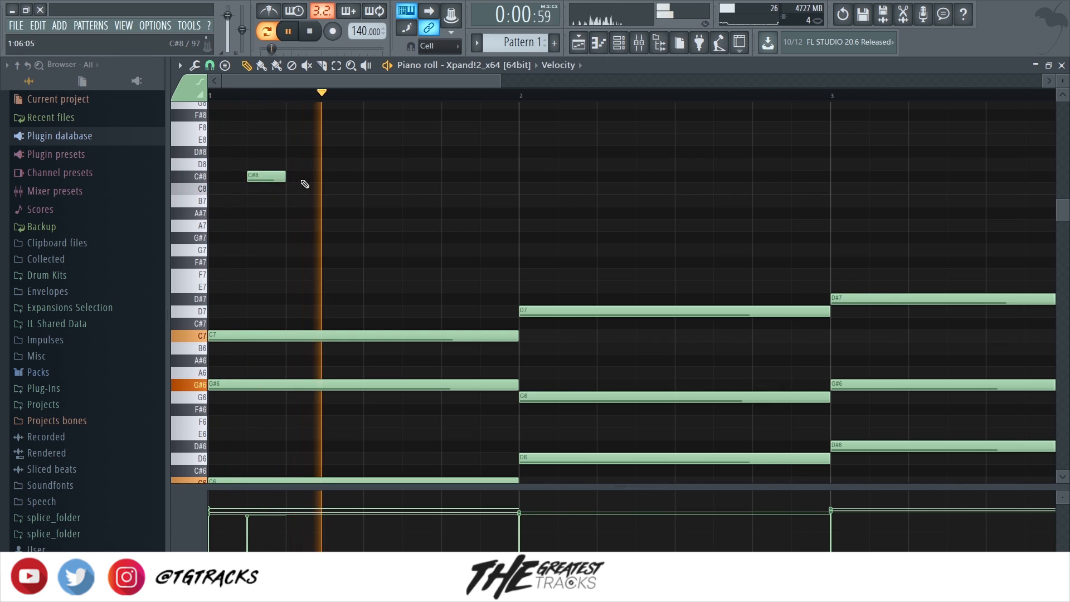
key(space)
right_click(259, 180)
key(space)
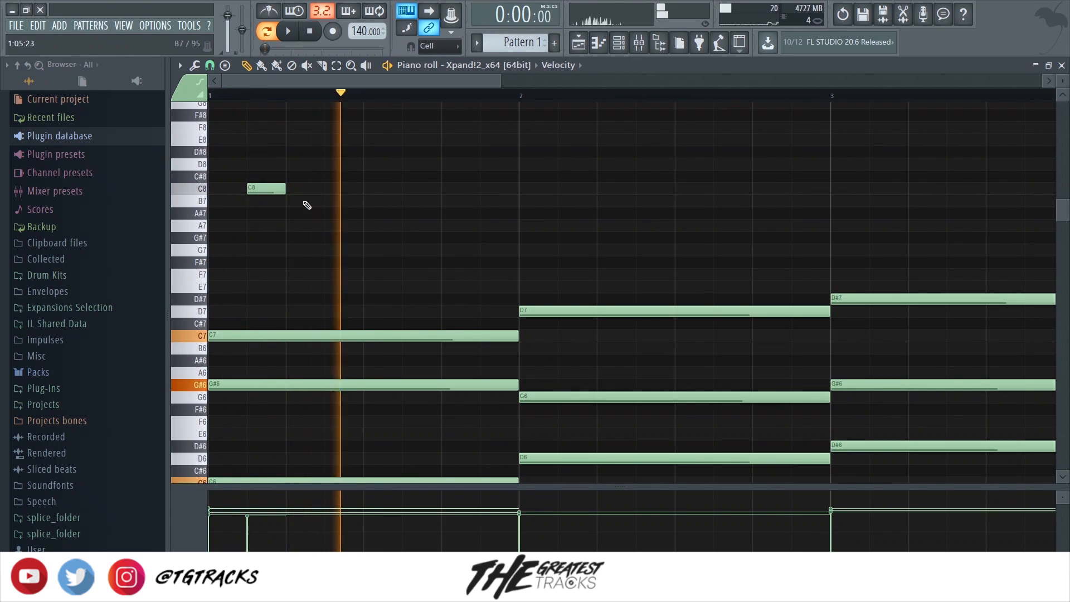
key(space)
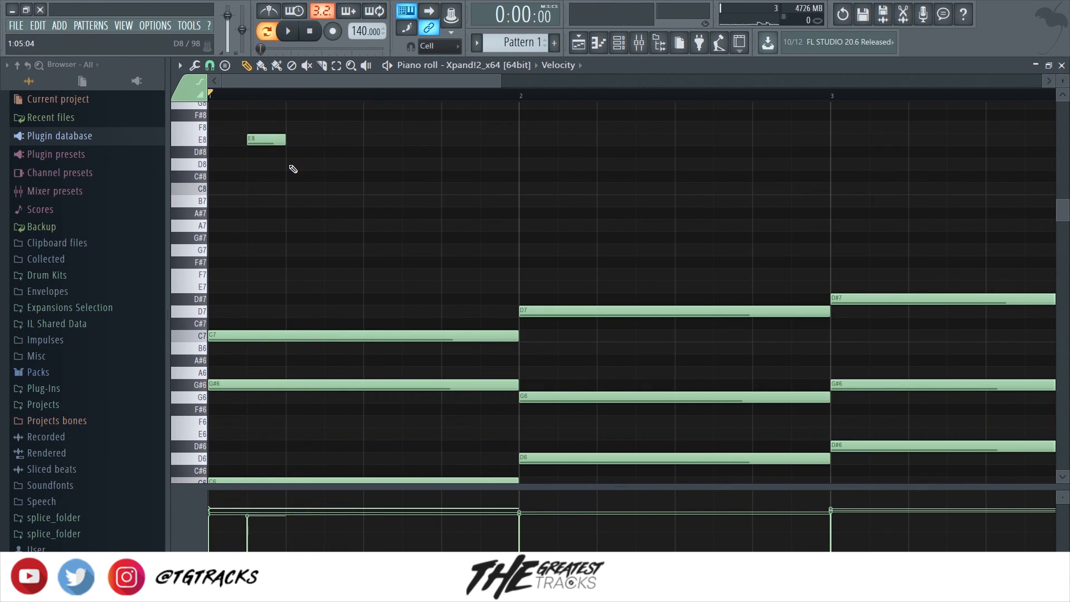
Add two-step D#8 and D8 notes directly after the E8 note in bar 1 and play the phrase.
drag(327, 171, 327, 186)
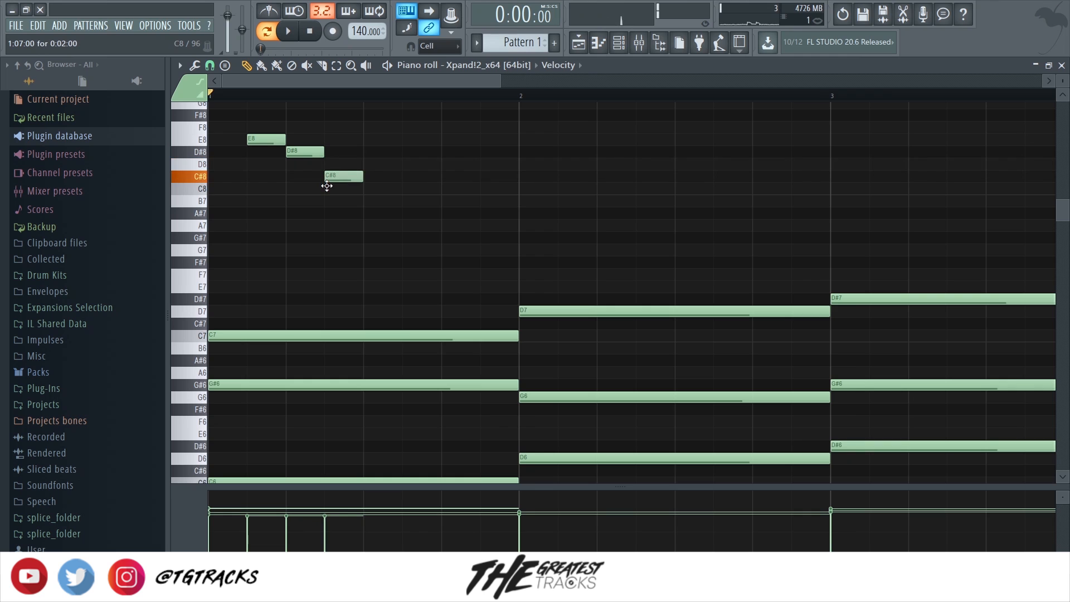
key(space)
key(space)
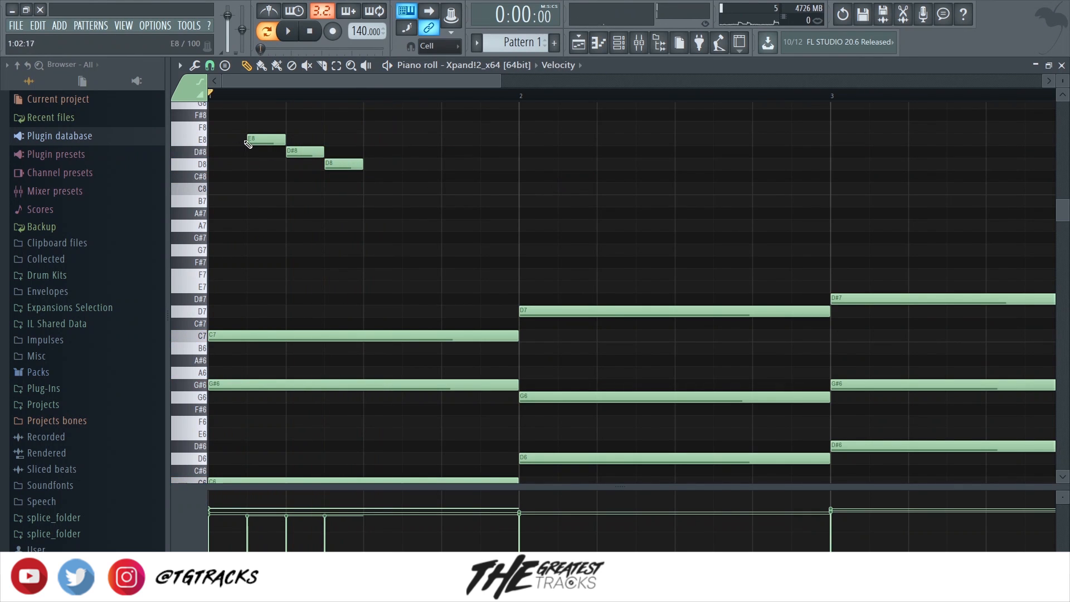
Transpose the three bar 1 melody notes down one semitone, deselect them and play the pattern.
drag(415, 148, 190, 174)
ctrl+click(492, 158)
drag(441, 127, 206, 168)
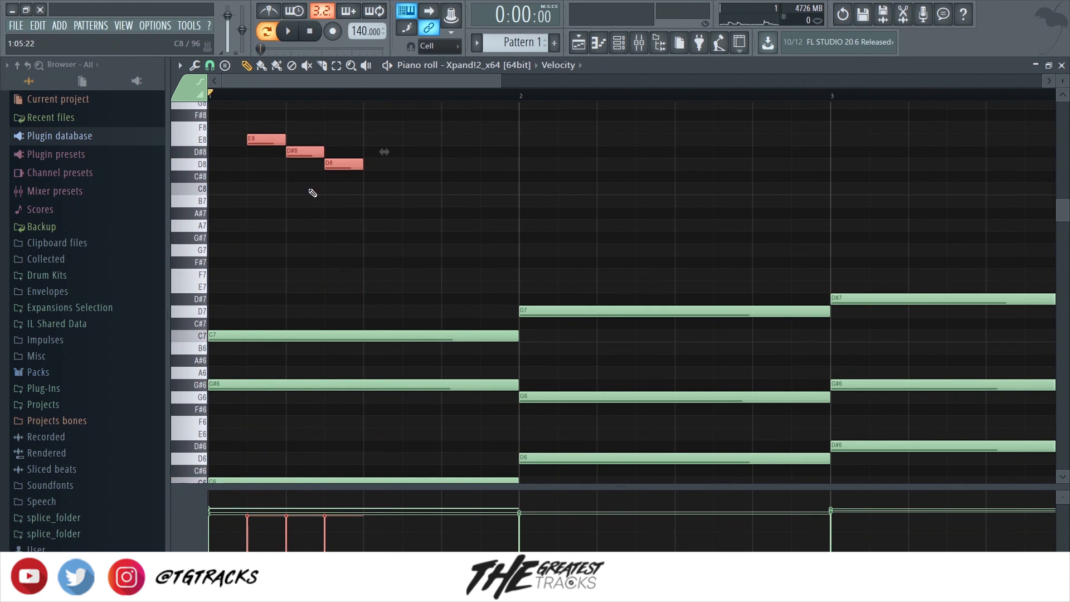
key(shift+Down)
ctrl+click(510, 167)
key(space)
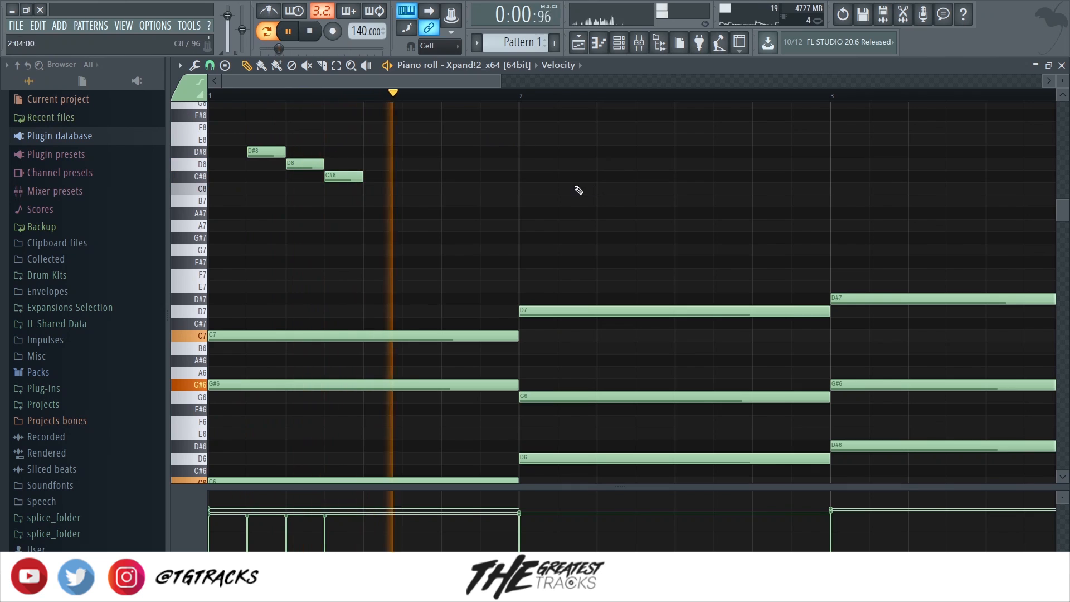
Lower the third melody note to C8 and add two-step notes G#7, G7, G#7 in bar 2 and C8, D#8, D8 in bar 3.
key(space)
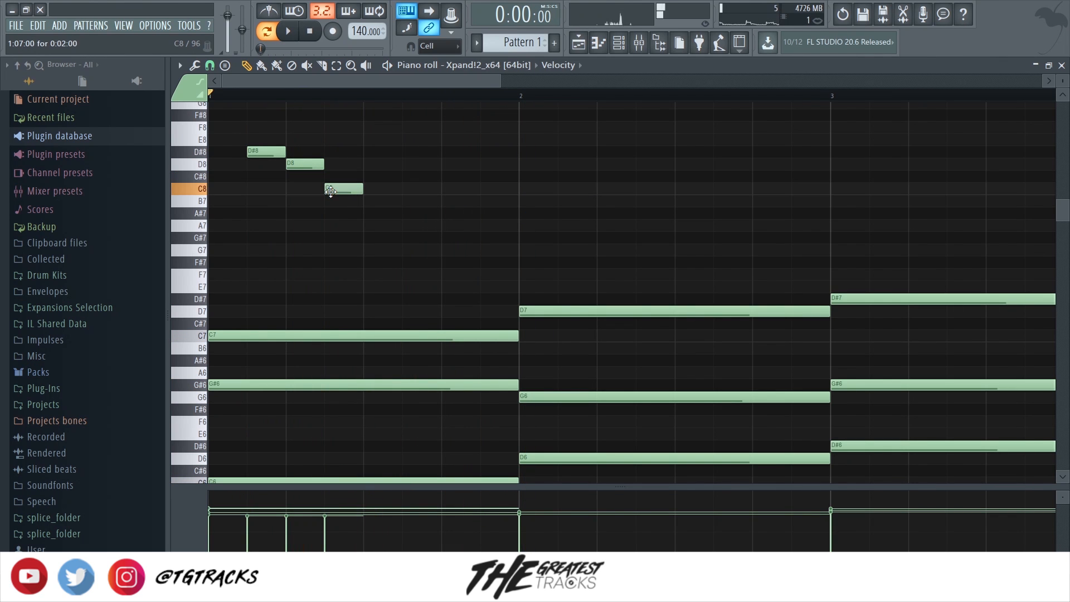
mouse_move(516, 221)
mouse_down()
mouse_move(515, 207)
mouse_move(515, 234)
mouse_up()
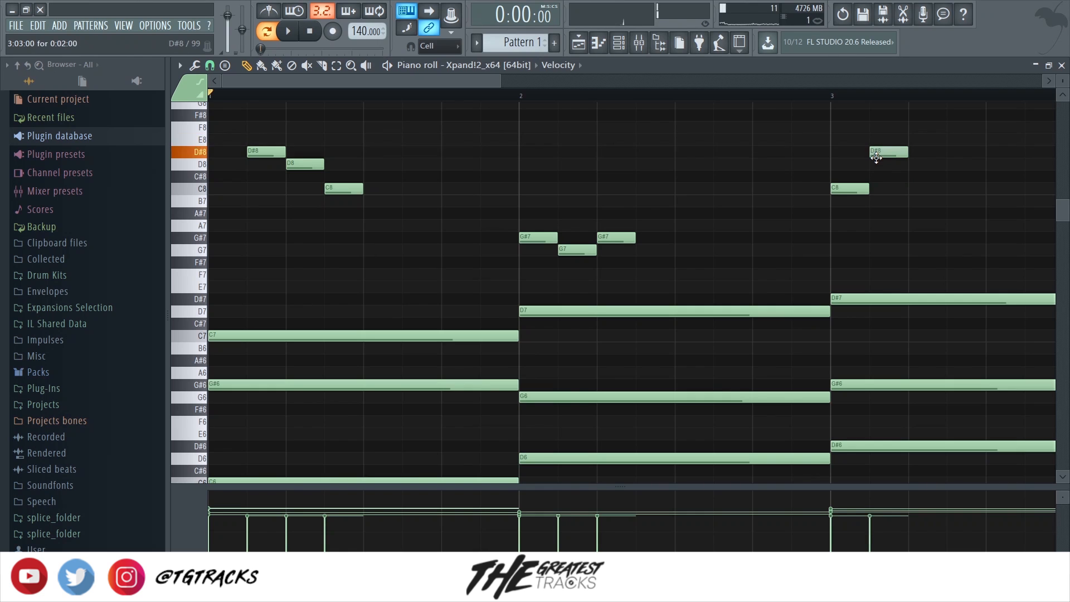
key(space)
scroll(880, 178, down, 2)
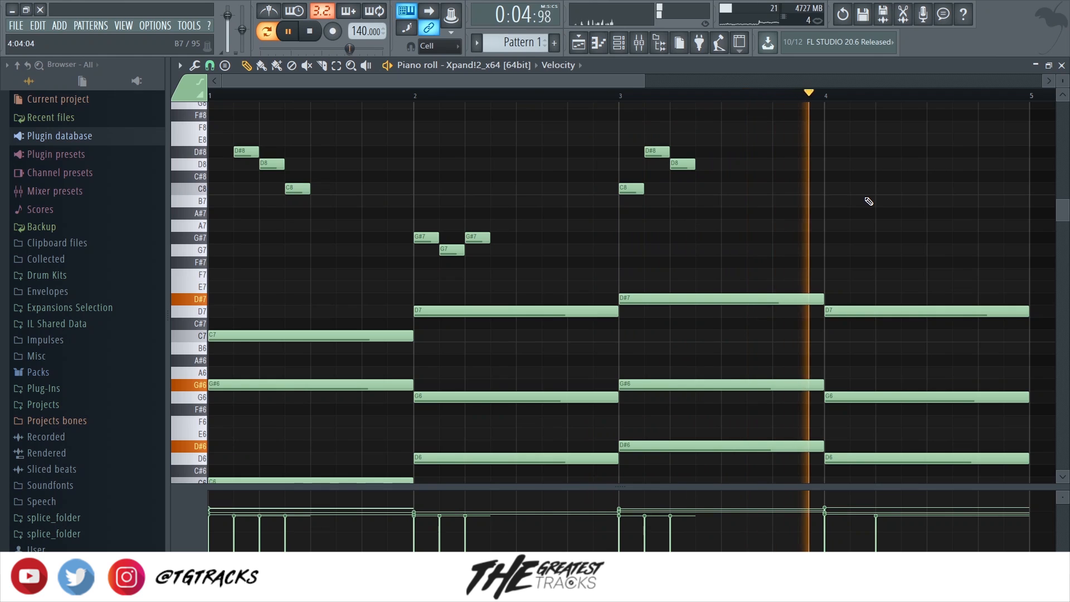
Rework the bar 3 melody into C8, D8, C8 starting at step 3, removing its opening C8 and D#8 notes.
click(694, 189)
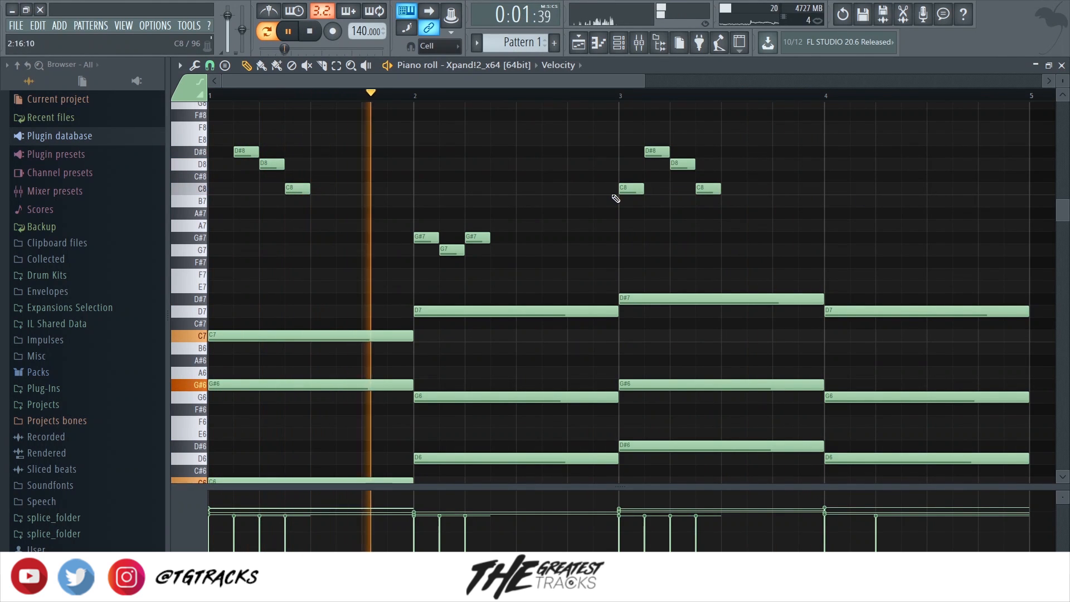
right_click(657, 152)
right_click(632, 189)
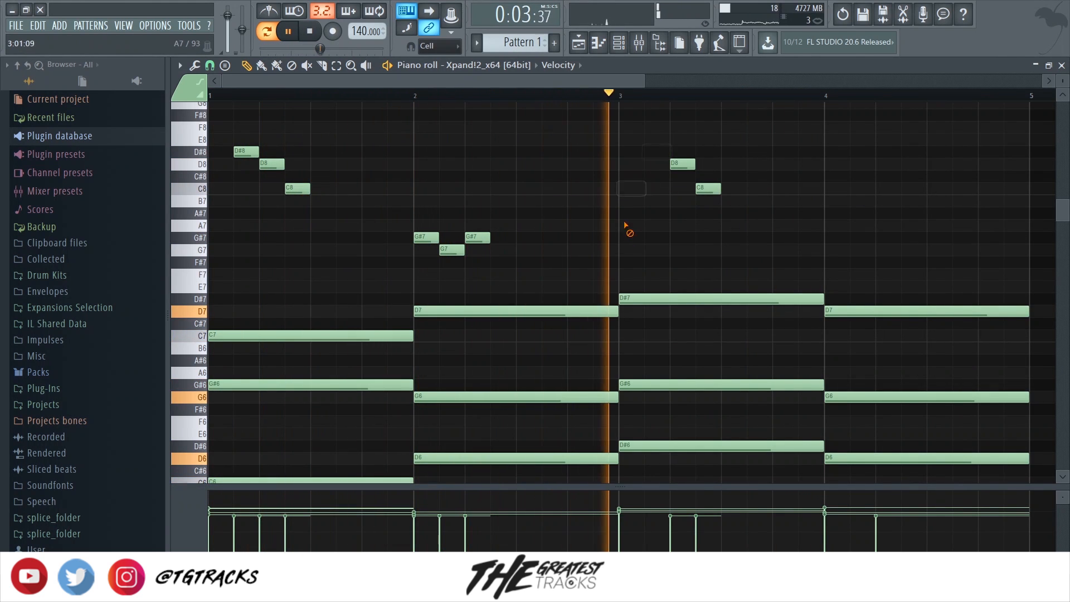
click(658, 189)
Add two-step G#7, C8 and G7 melody notes from step 3 of bar 4 and play the full pattern.
key(space)
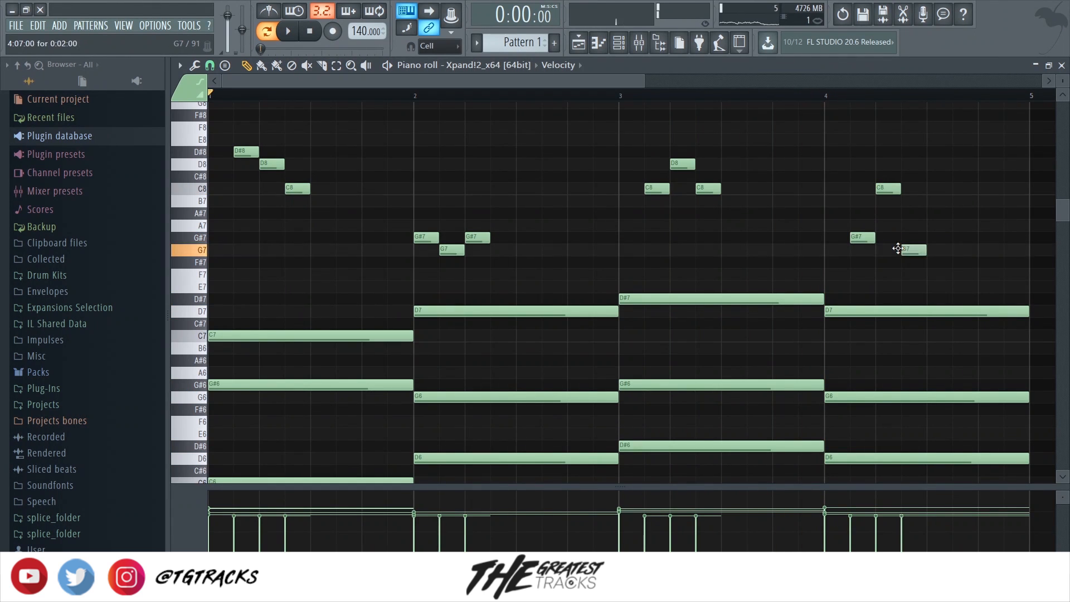
key(space)
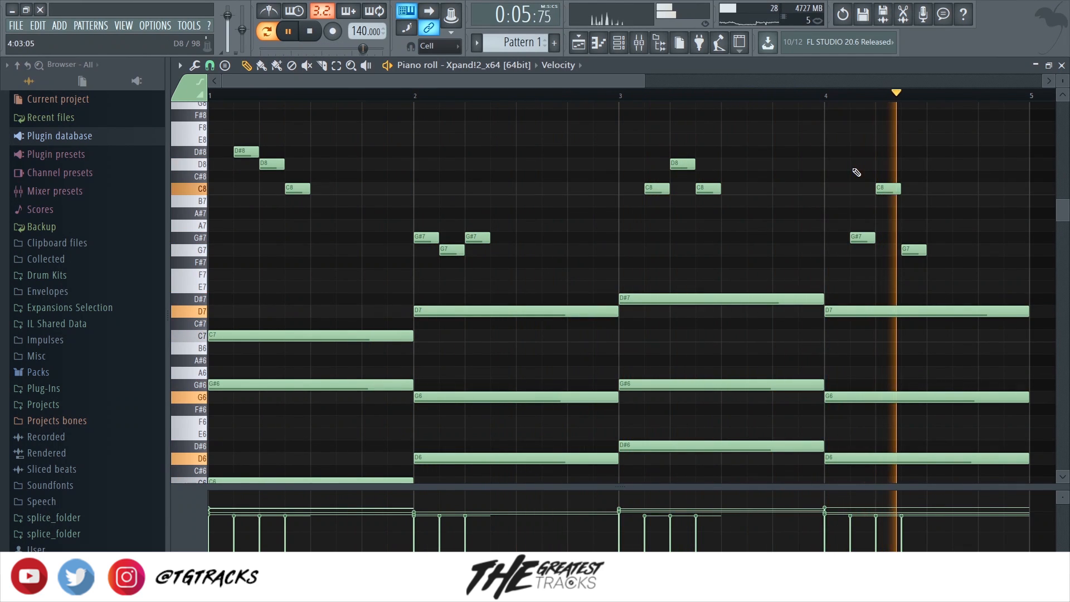
scroll(586, 201, down, 3)
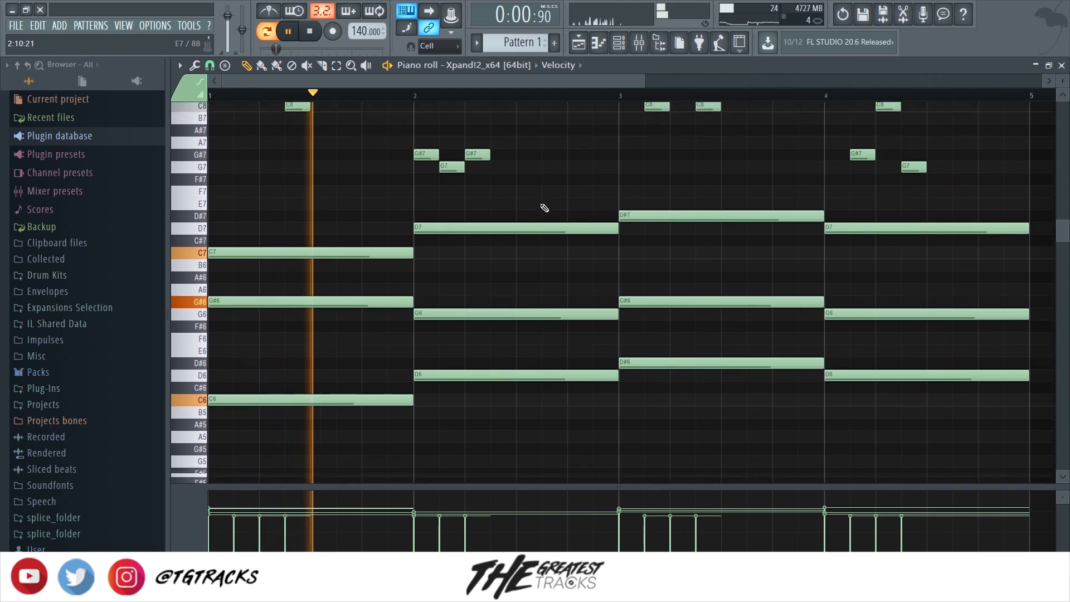
scroll(536, 234, down, 2)
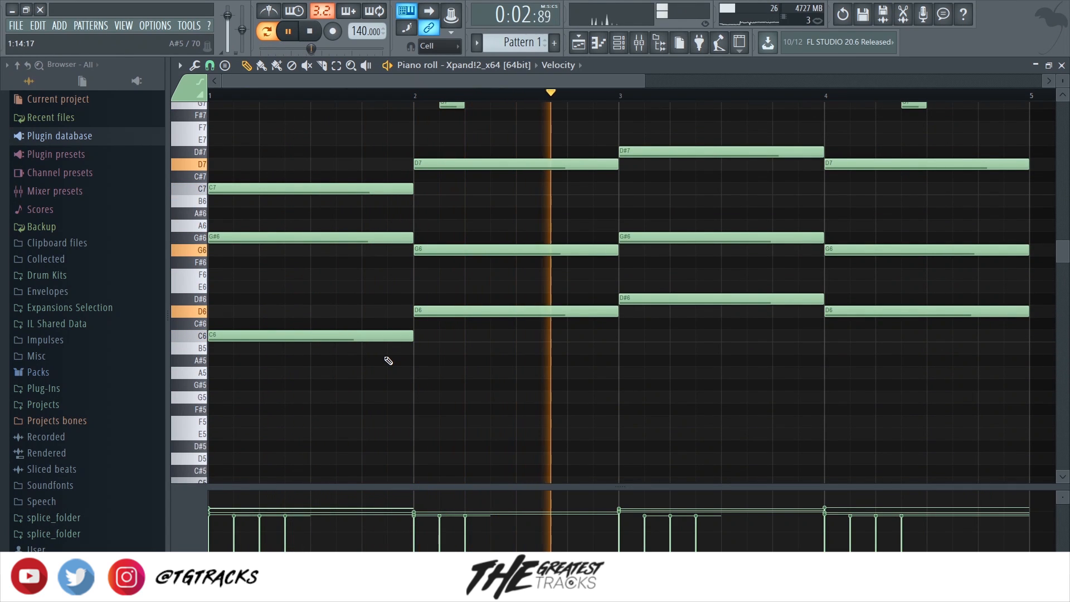
Stop playback and try the whole pattern two semitones lower and one semitone higher.
key(space)
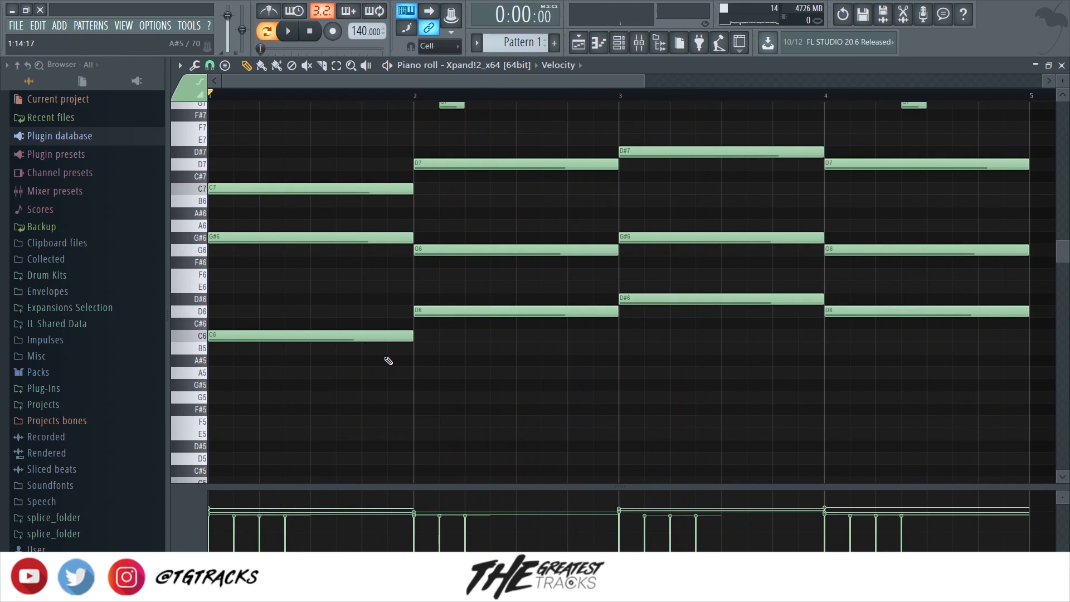
key(shift+Down)
key(shift+Down)
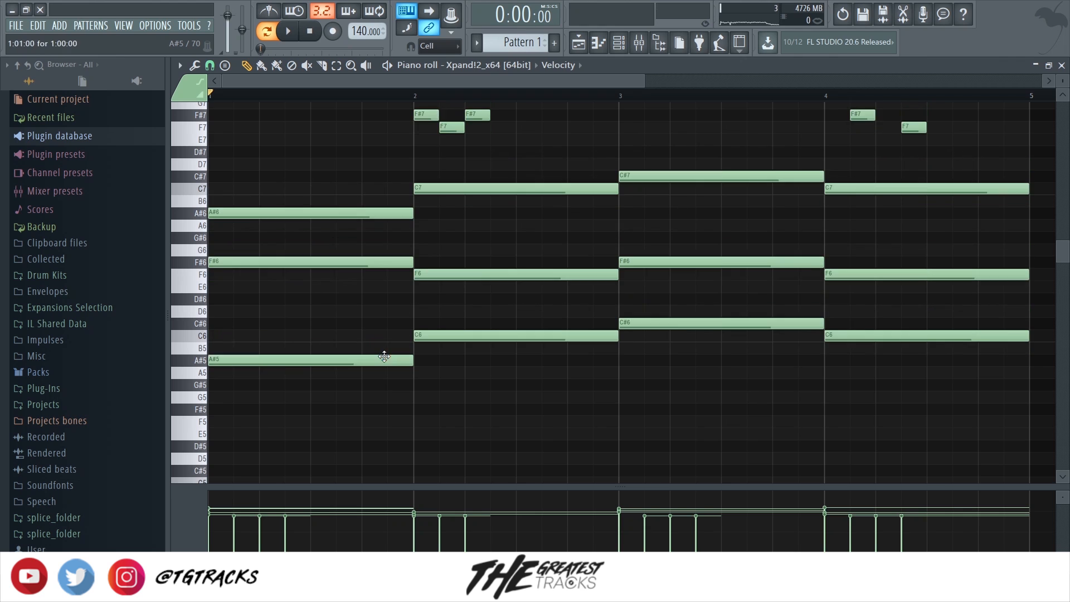
key(shift+Up)
key(shift+Up)
key(shift+Up)
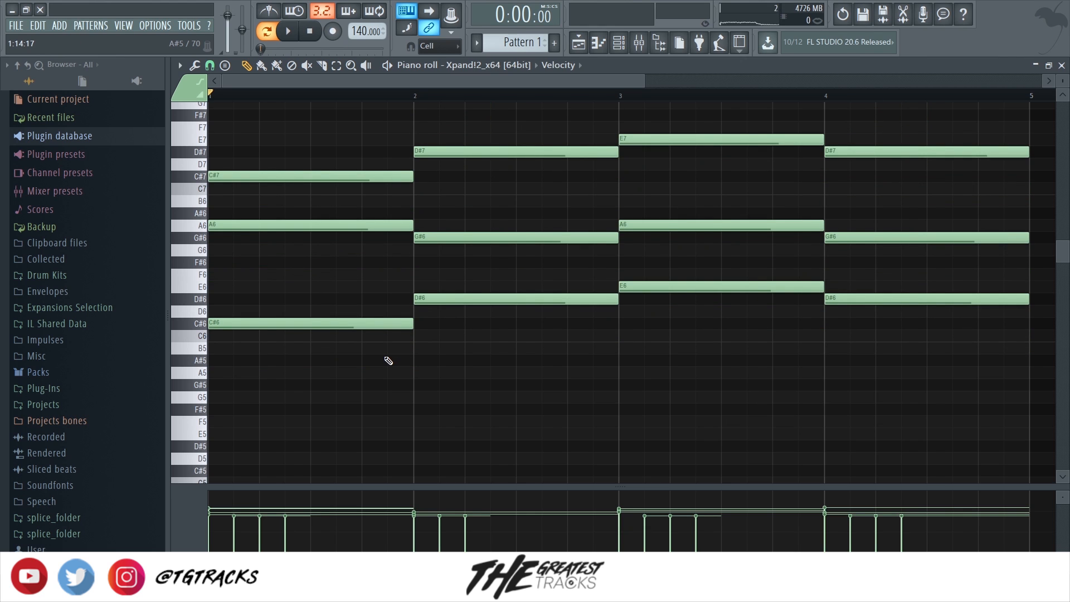
key(shift+Down)
key(shift+Down)
key(shift+Up)
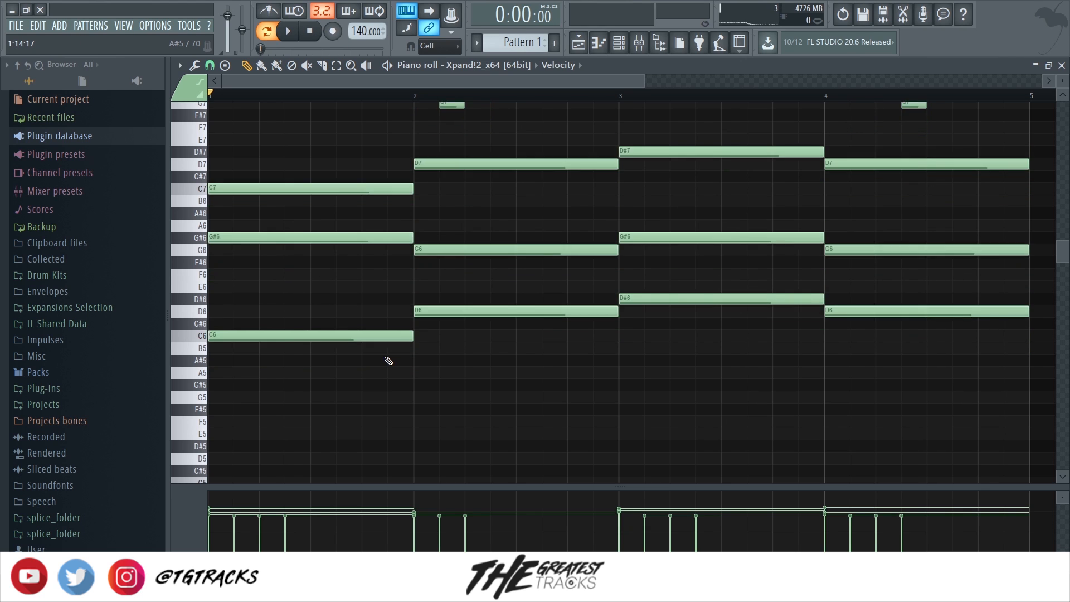
Transpose the whole pattern down two semitones and play it.
key(shift+Down)
key(shift+Down)
key(shift+Down)
key(shift+Up)
key(shift+Up)
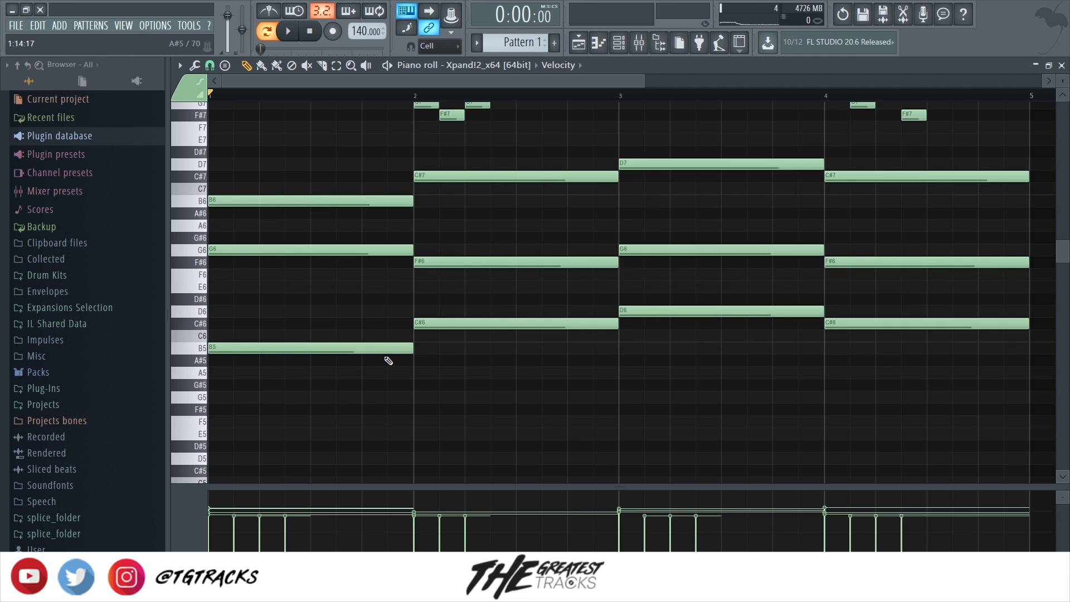
key(shift+Down)
key(space)
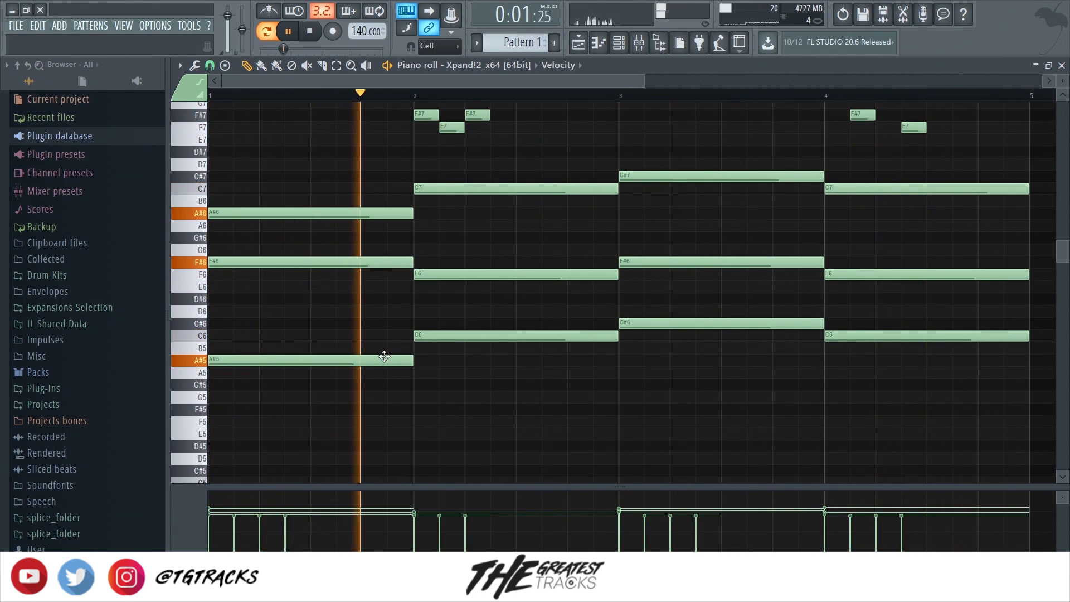
Try the 1/4 and 1/2 loop lengths in HalfTime on Insert 1, returning the loop to 1 Bar.
click(640, 44)
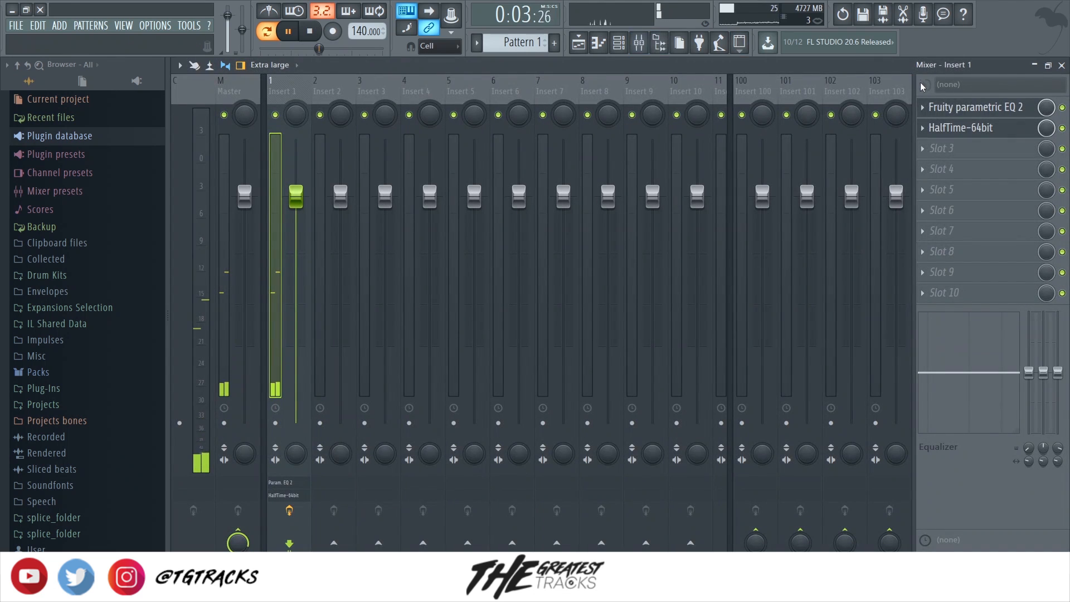
click(965, 134)
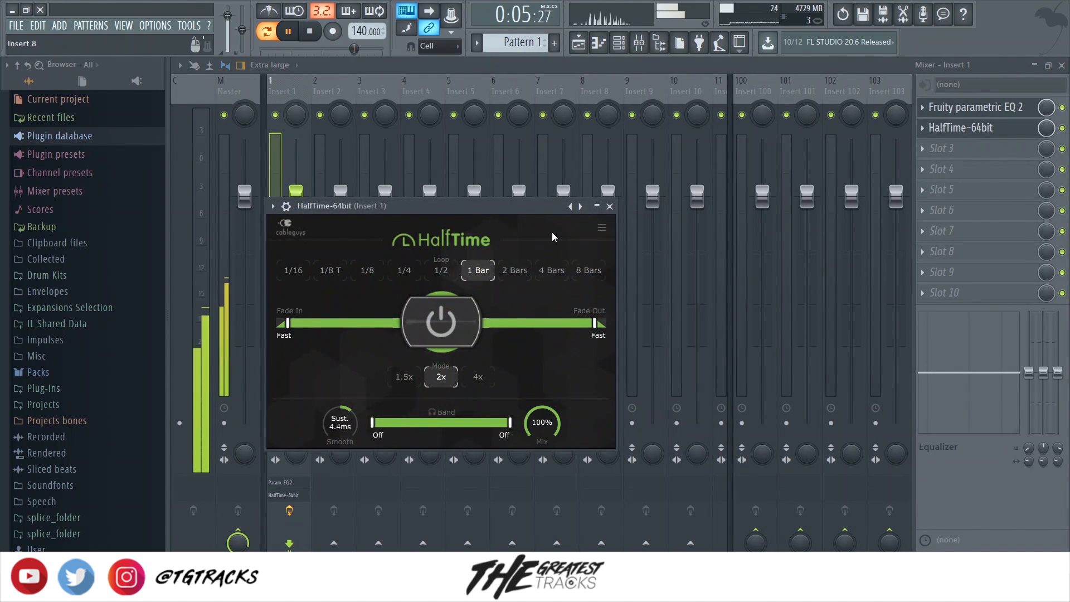
click(404, 270)
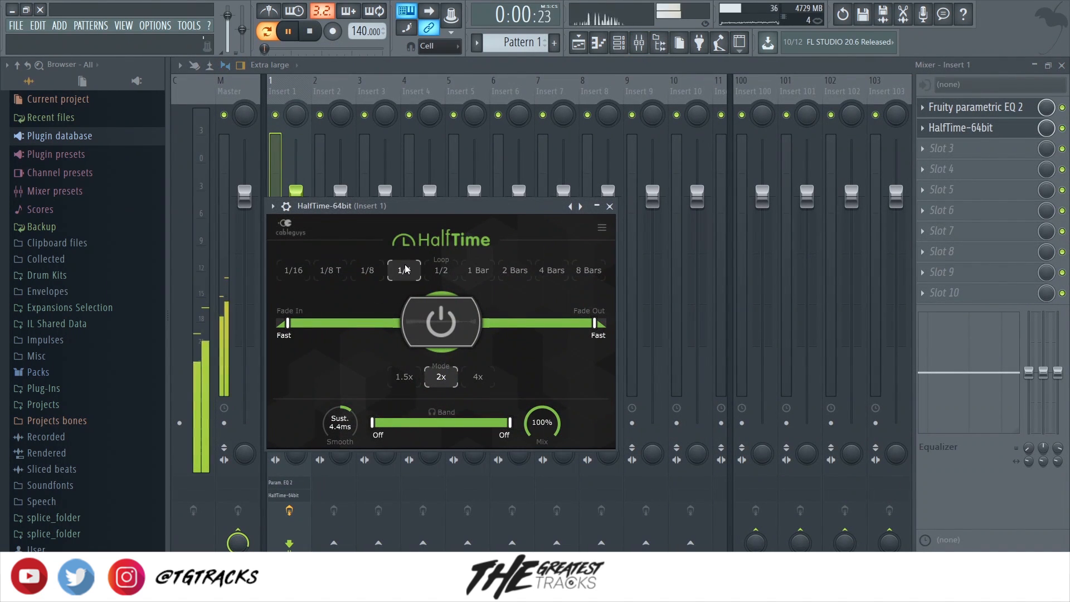
click(447, 272)
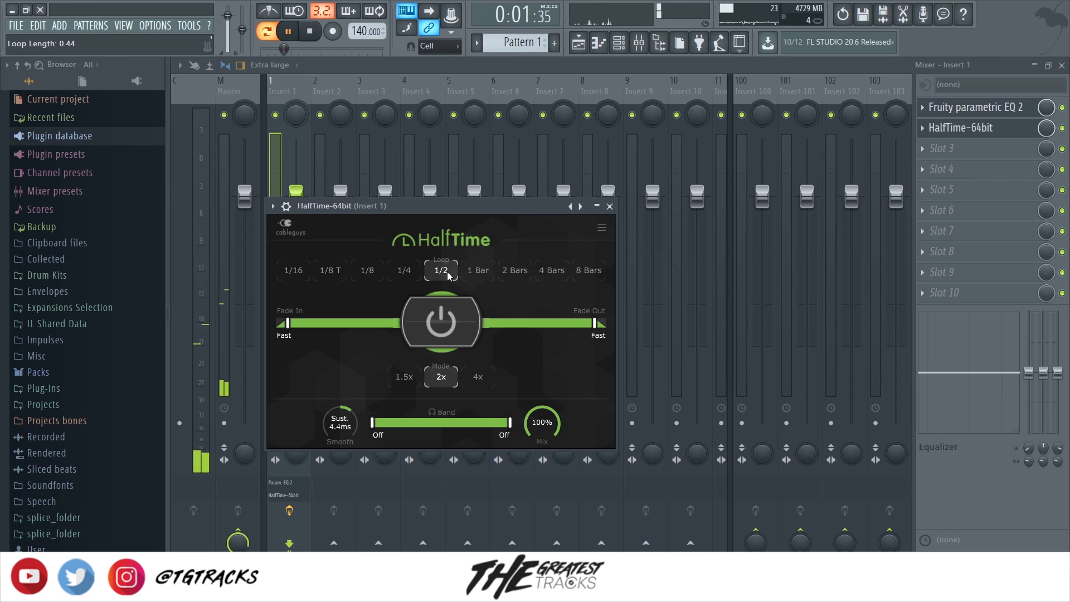
click(478, 270)
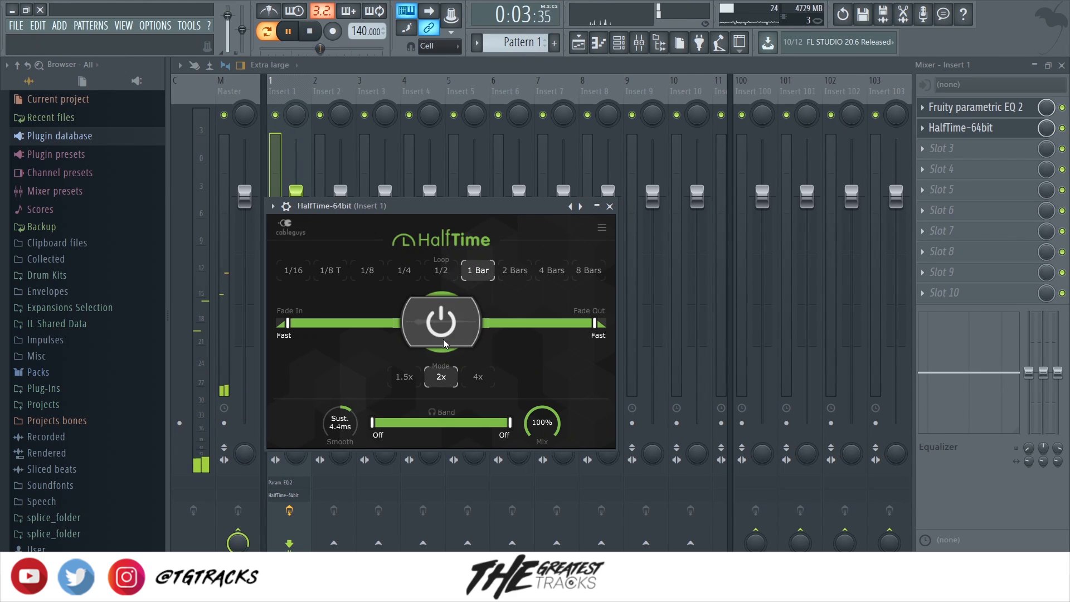
Try HalfTime's 4x mode with all Xpand!2 notes raised two octaves in the piano roll.
click(493, 377)
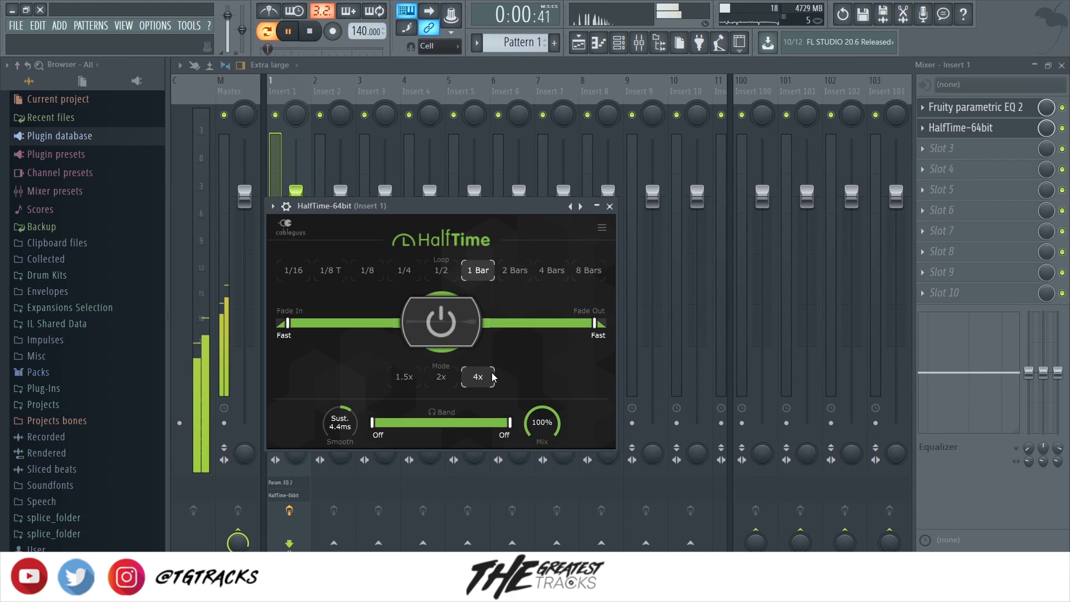
click(619, 42)
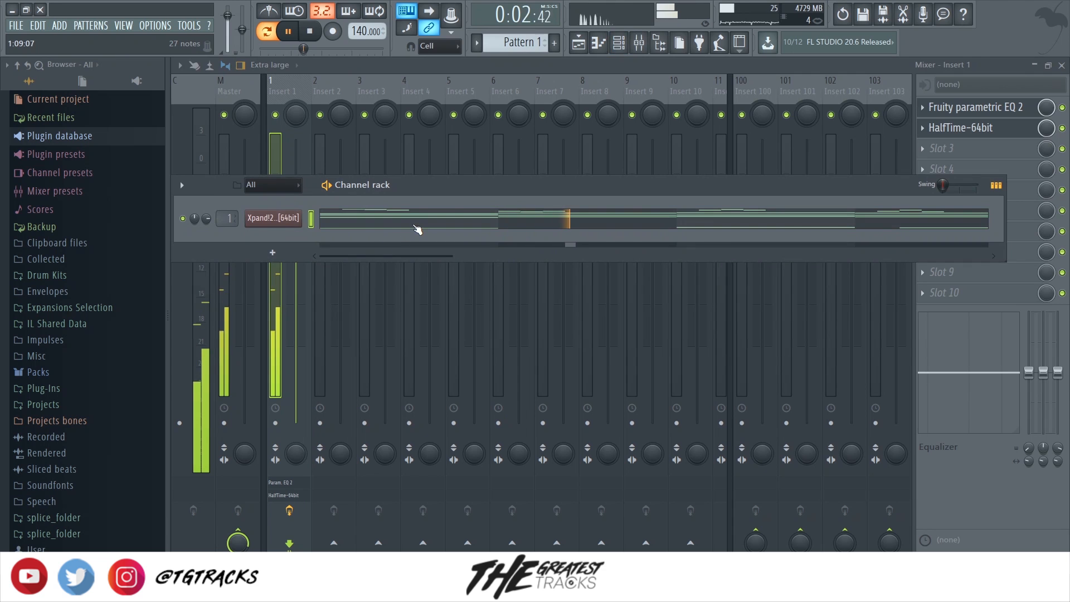
click(417, 225)
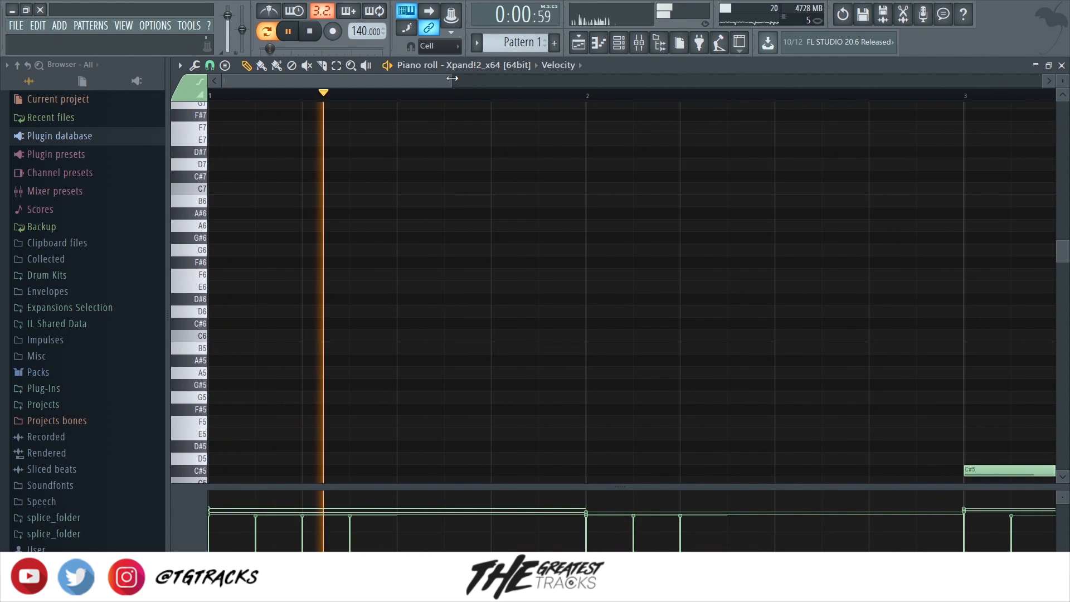
drag(453, 78, 648, 78)
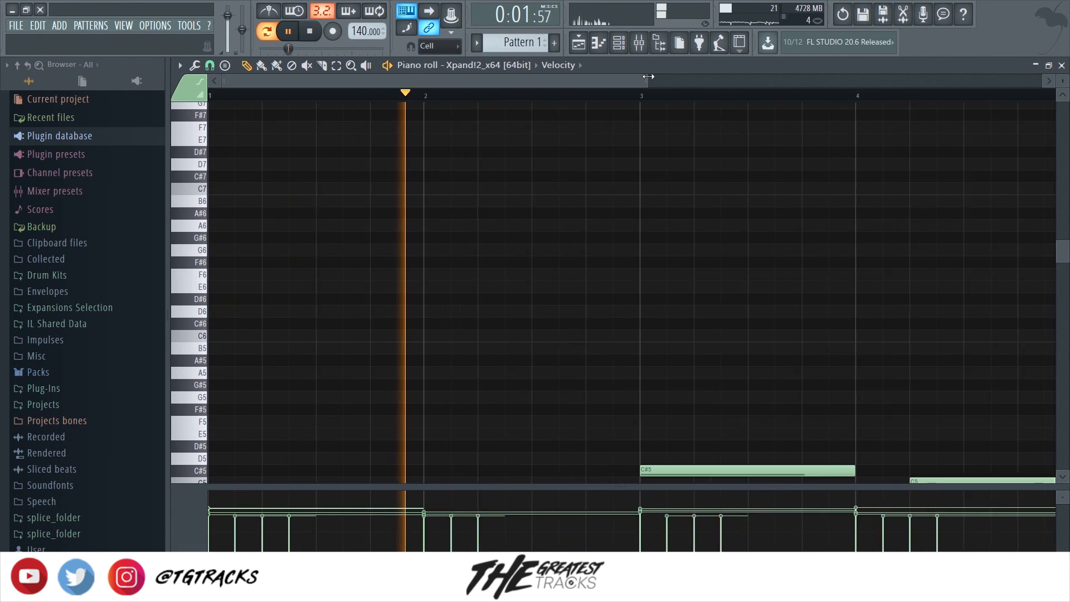
Reopen HalfTime on Insert 1, compare the 2x mode and set the mode to 1.5x.
click(639, 43)
click(960, 128)
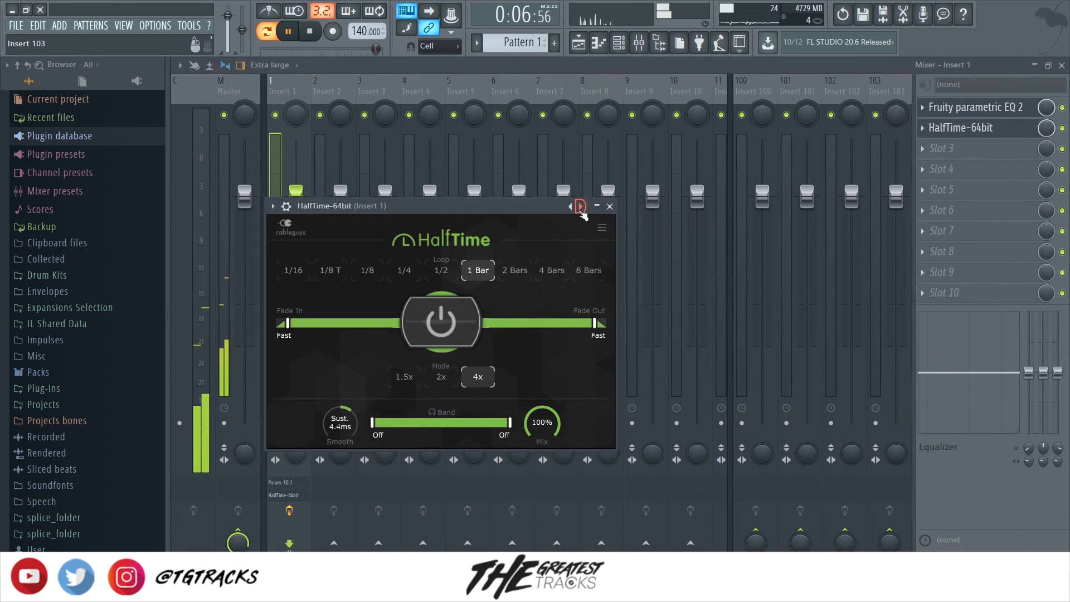
click(434, 371)
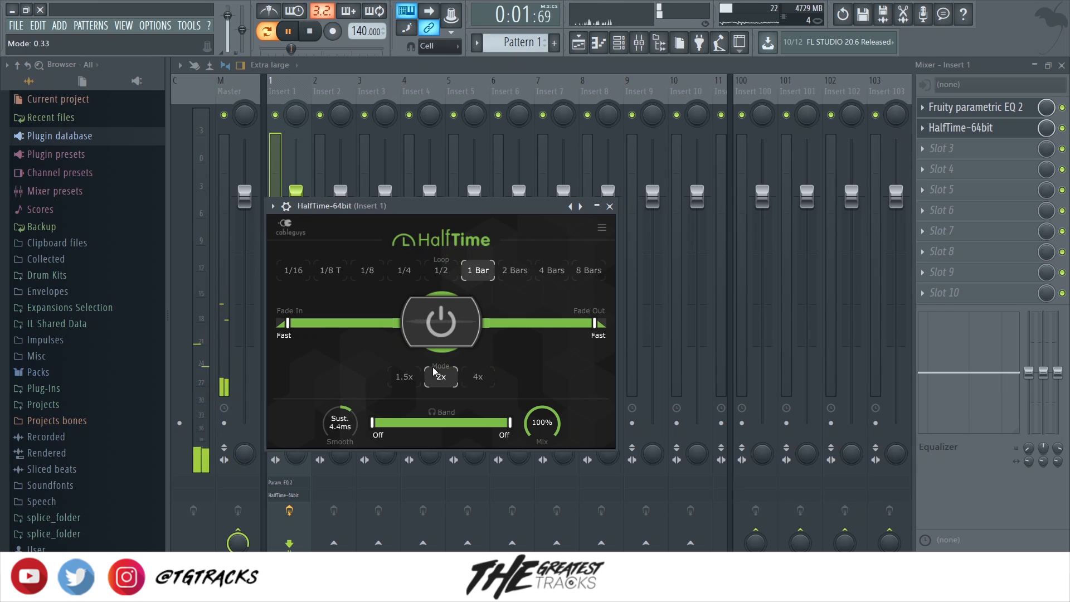
click(403, 377)
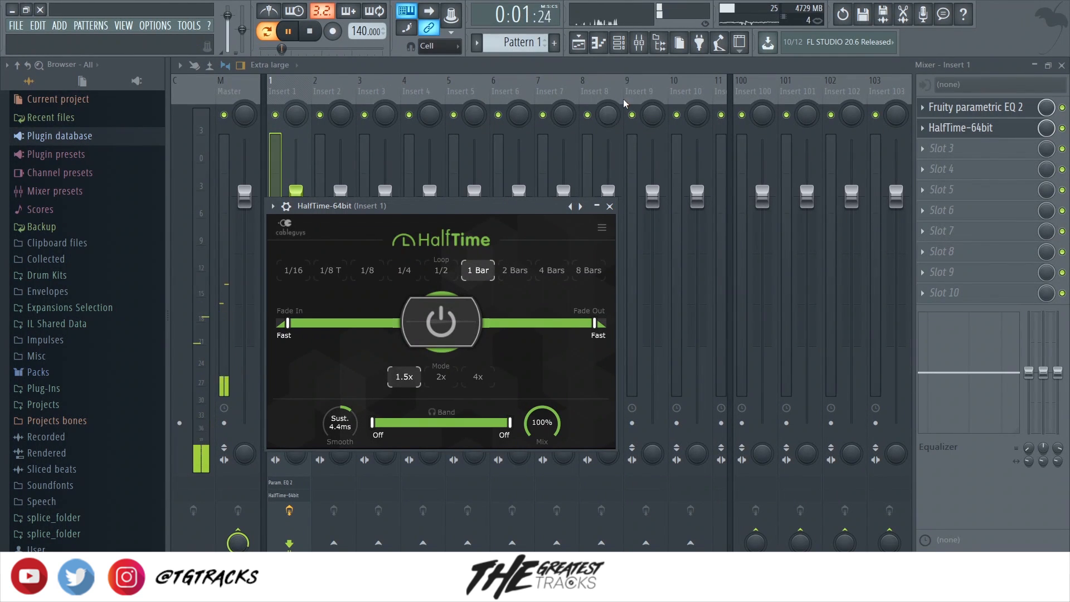
Open the Xpand!2 piano roll and add two-step C#7 and C7 melody notes from step 9 of bar 1.
click(630, 40)
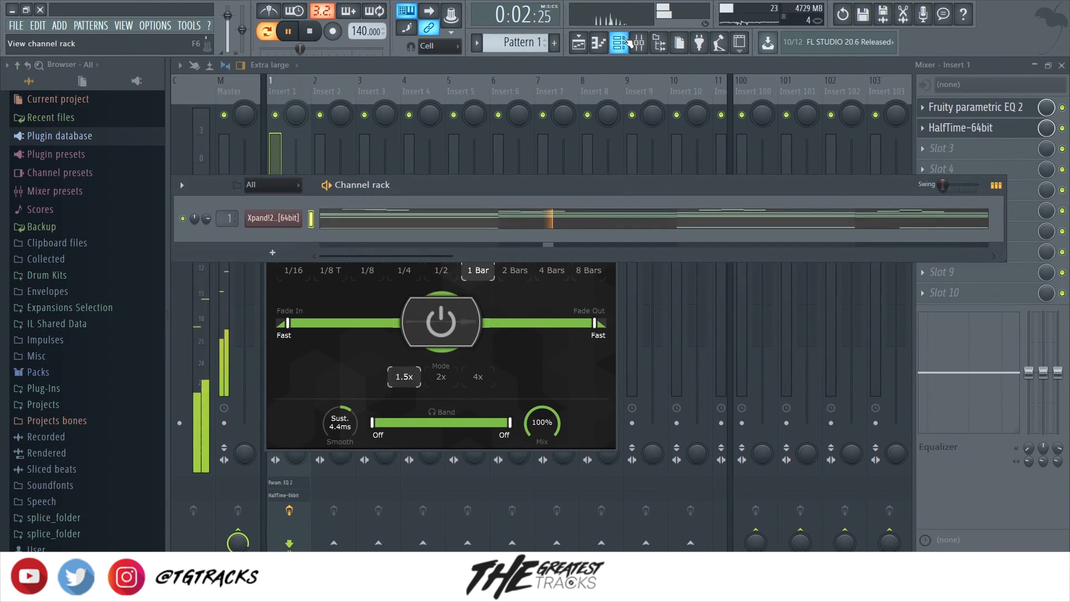
click(369, 220)
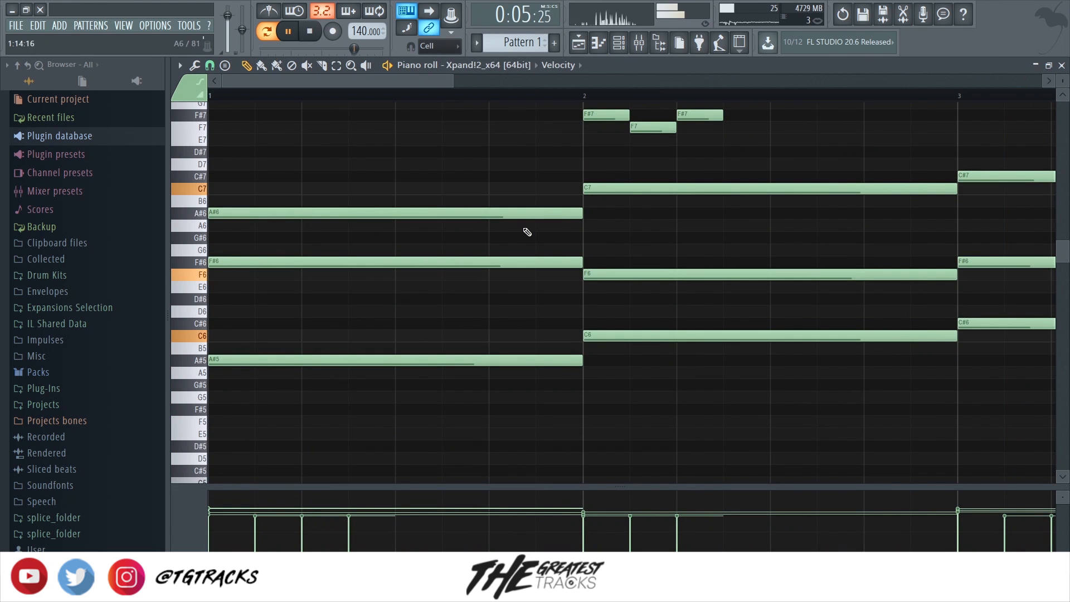
scroll(471, 255, up, 3)
click(399, 213)
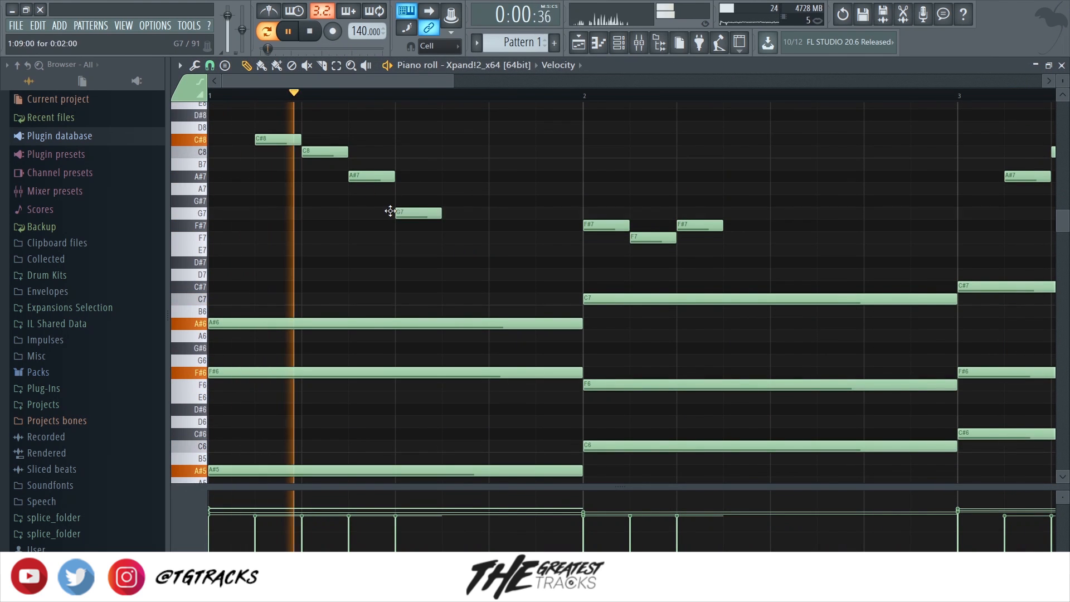
click(446, 226)
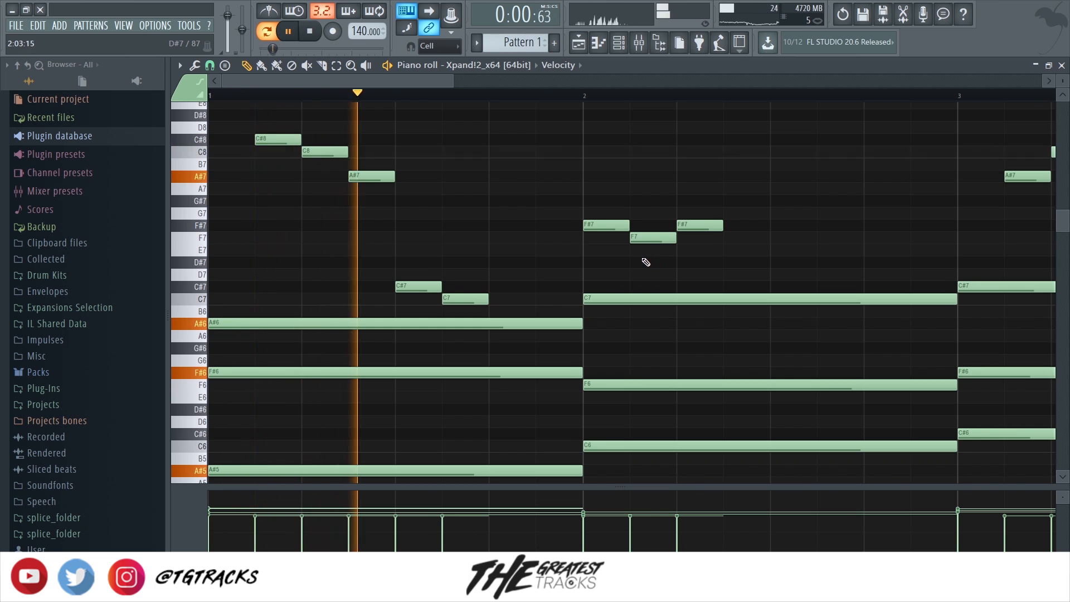
Extend the melody with two-step notes C#7, F7, F#7 from step 7 of bar 2 and F#7, F7, F#7 from step 9 of bar 3.
scroll(636, 258, down, 1)
key(space)
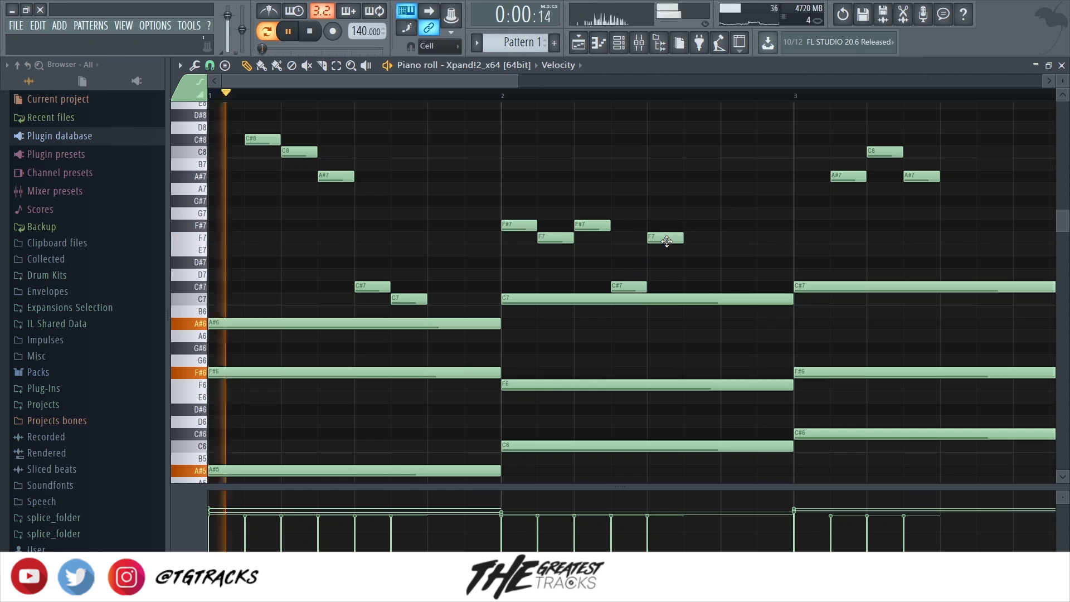
scroll(667, 243, down, 1)
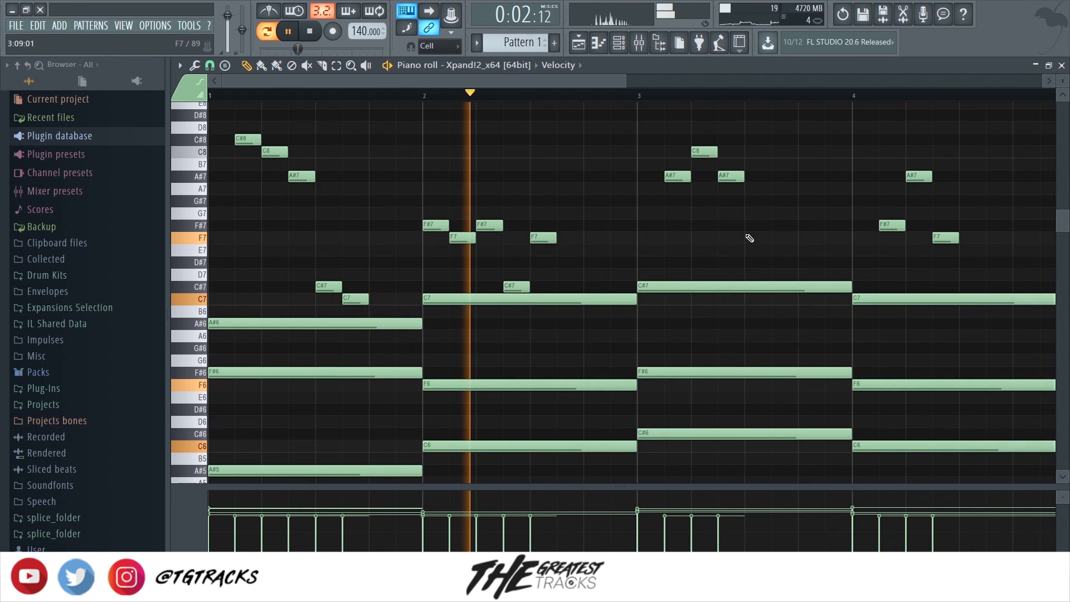
scroll(768, 241, down, 1)
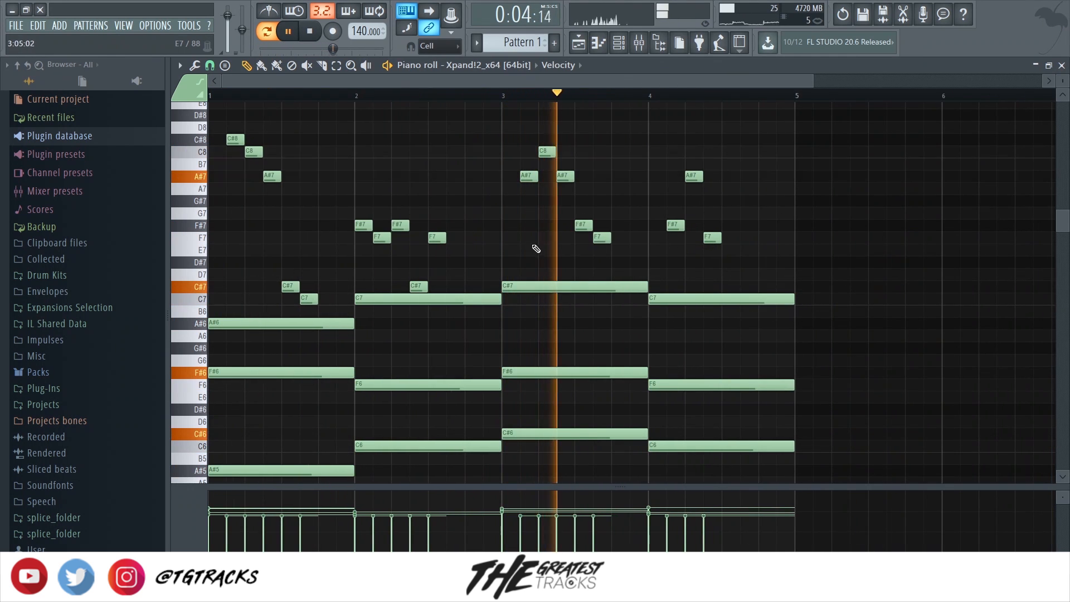
click(452, 225)
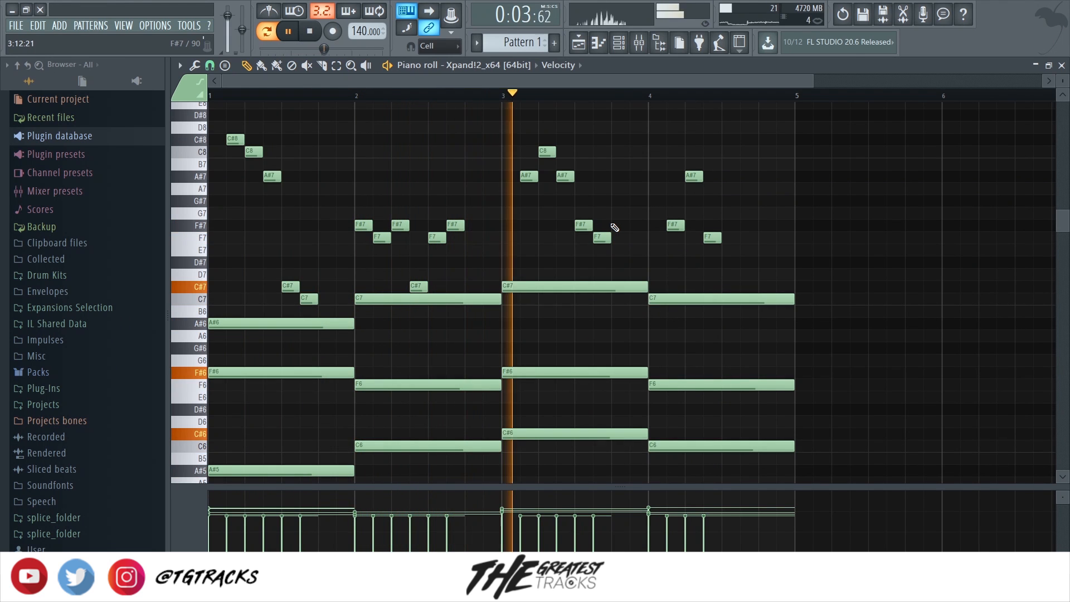
click(615, 225)
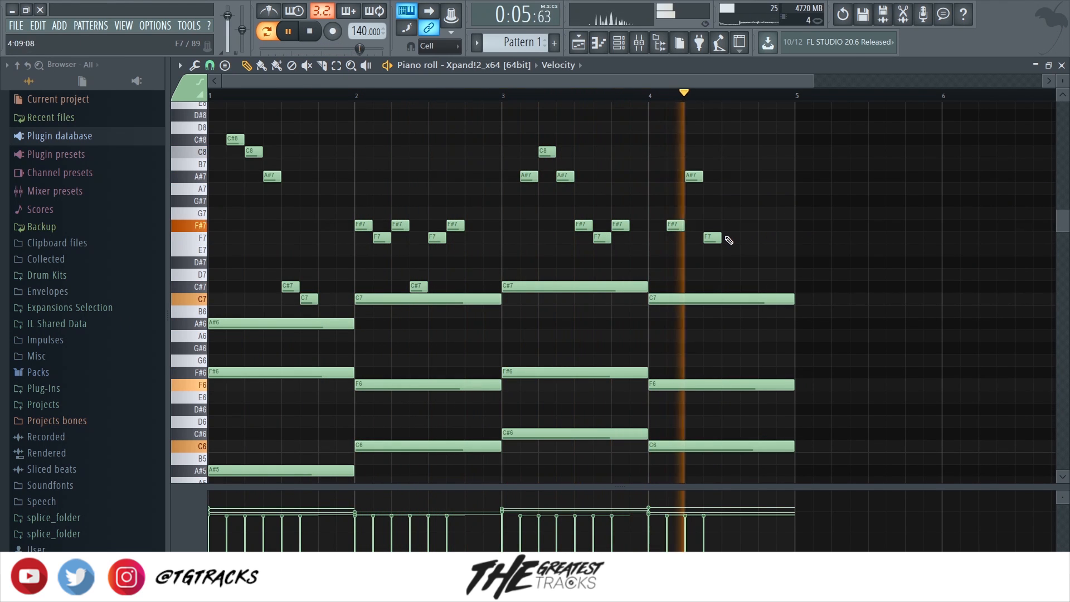
Listen to the extended melody over the chords, stop playback and review the notes in the piano roll.
scroll(265, 259, down, 1)
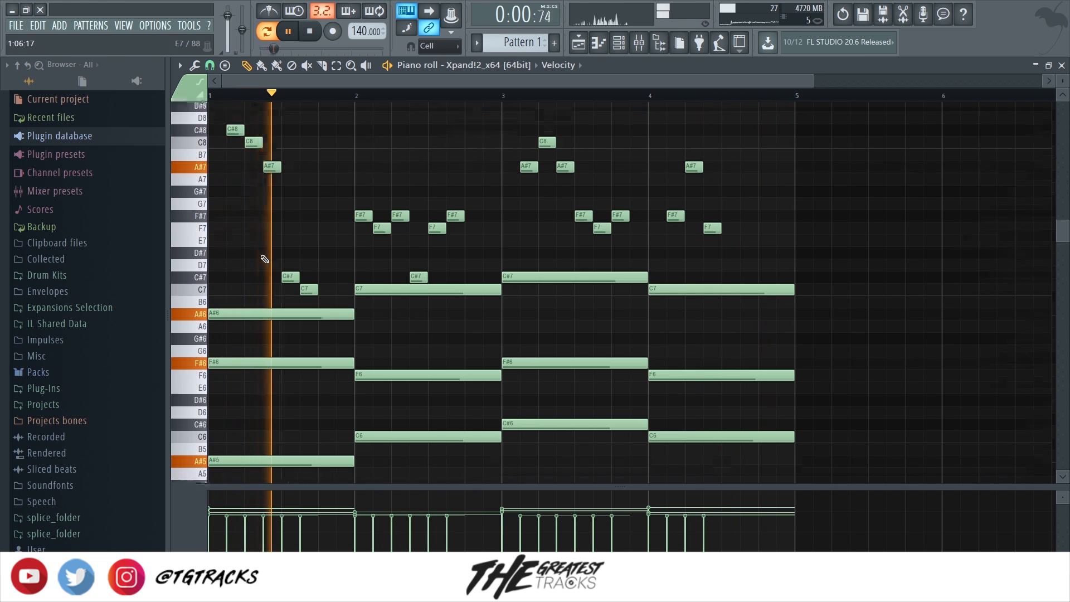
scroll(264, 259, down, 5)
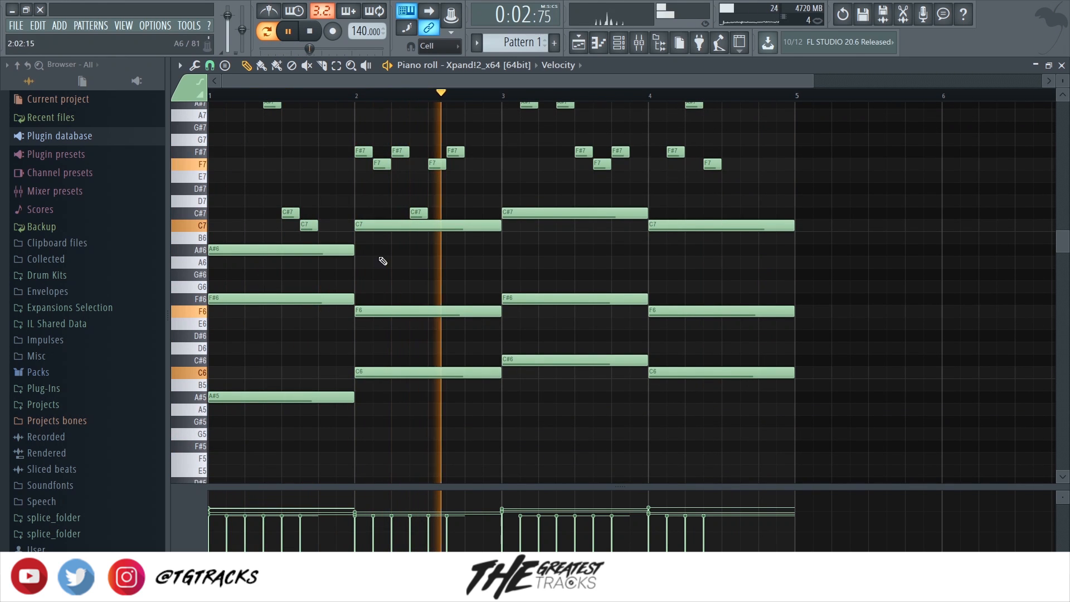
click(622, 40)
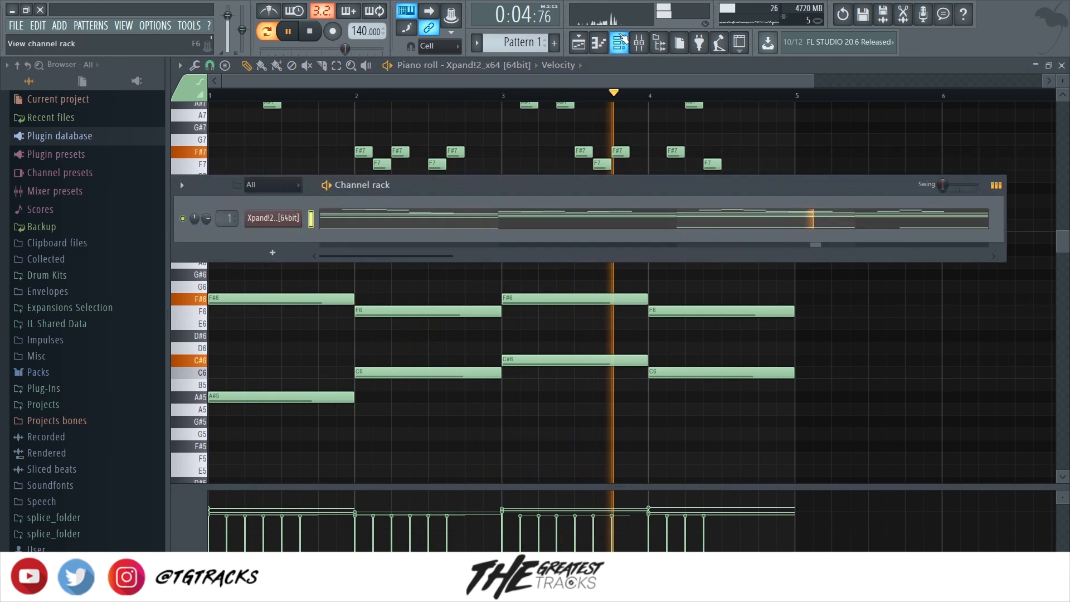
click(621, 40)
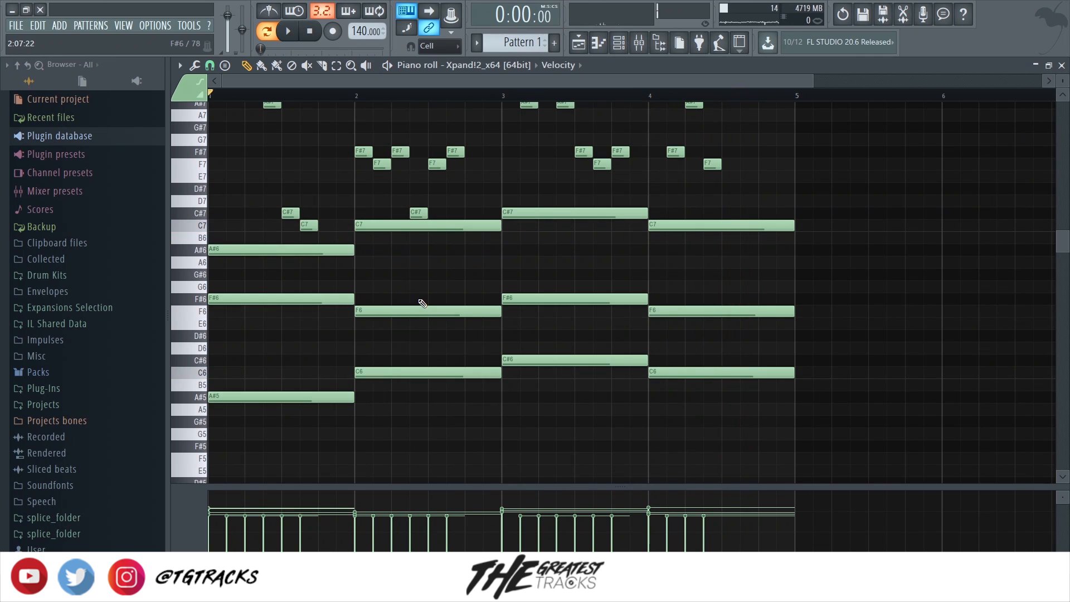
scroll(253, 332, up, 5)
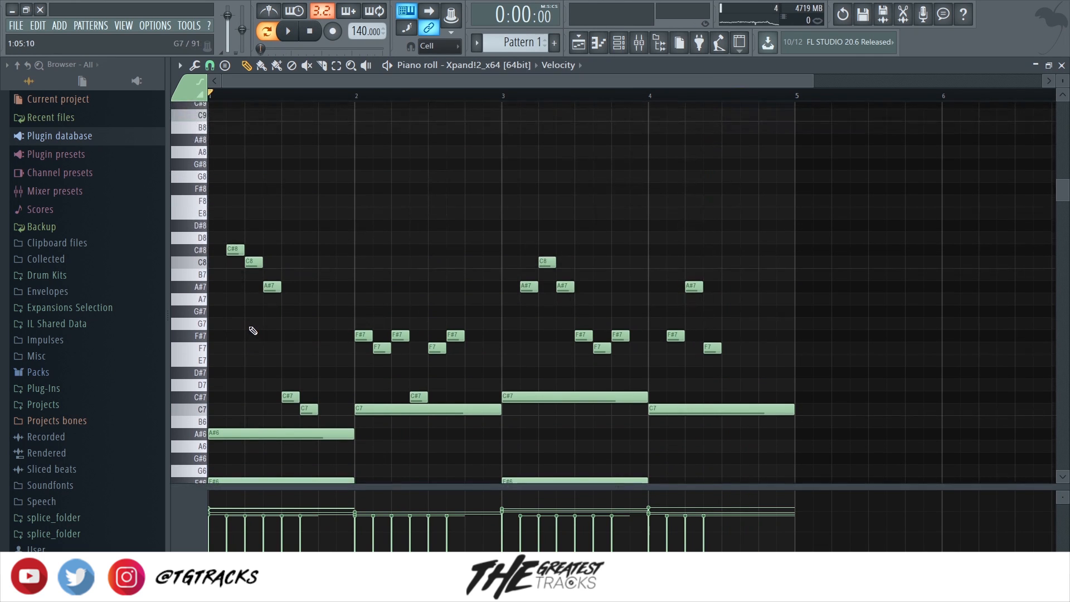
scroll(253, 331, down, 4)
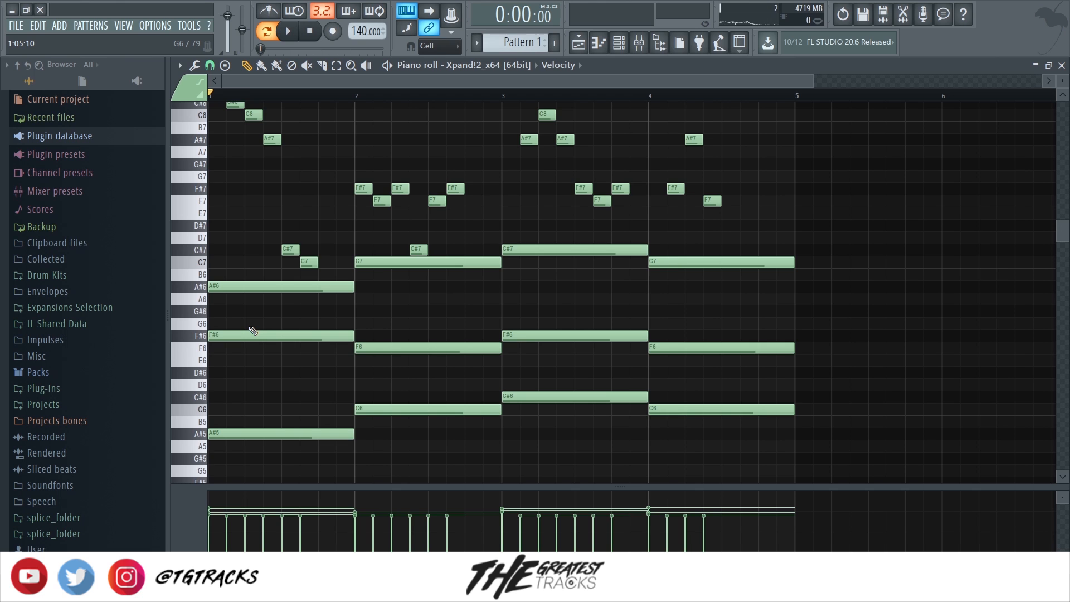
scroll(251, 328, up, 1)
Duplicate the bass notes A#2, C#3 and C3 one octave higher.
scroll(249, 327, down, 14)
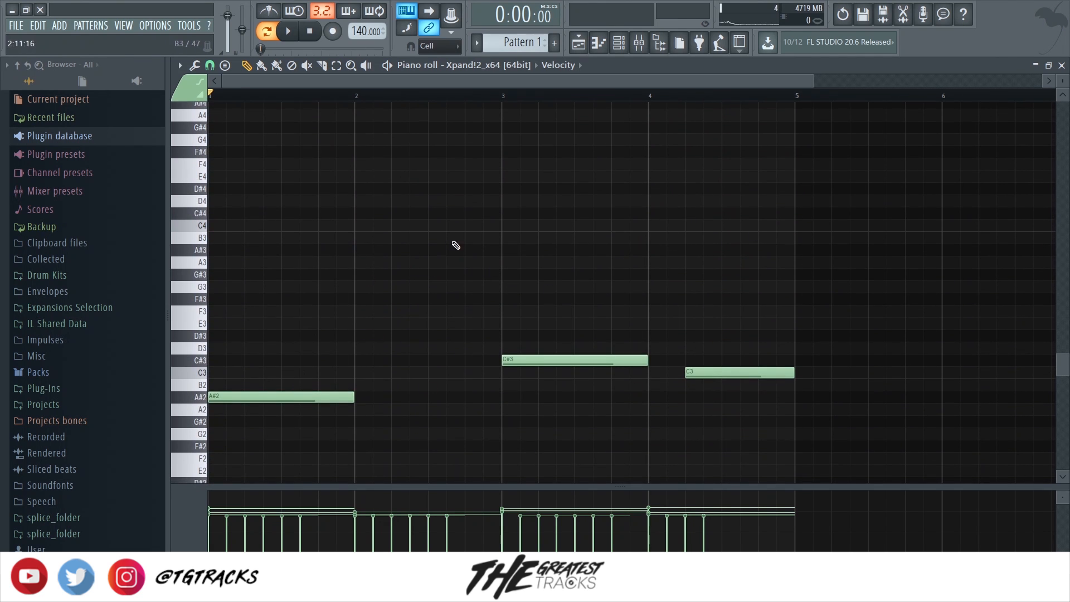
drag(858, 293, 209, 462)
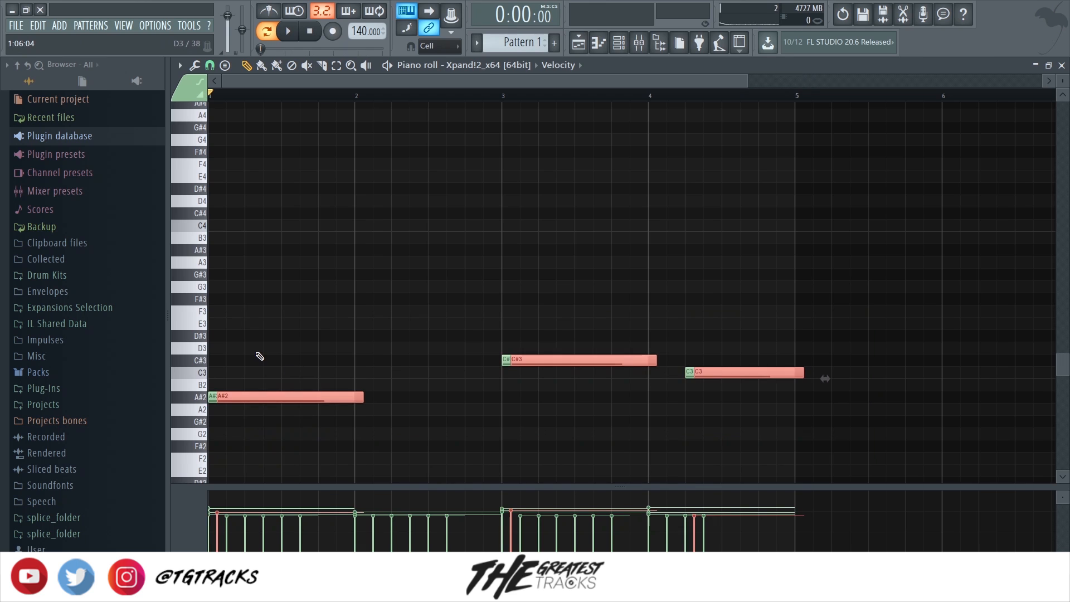
key(ctrl+v)
key(ctrl+Up)
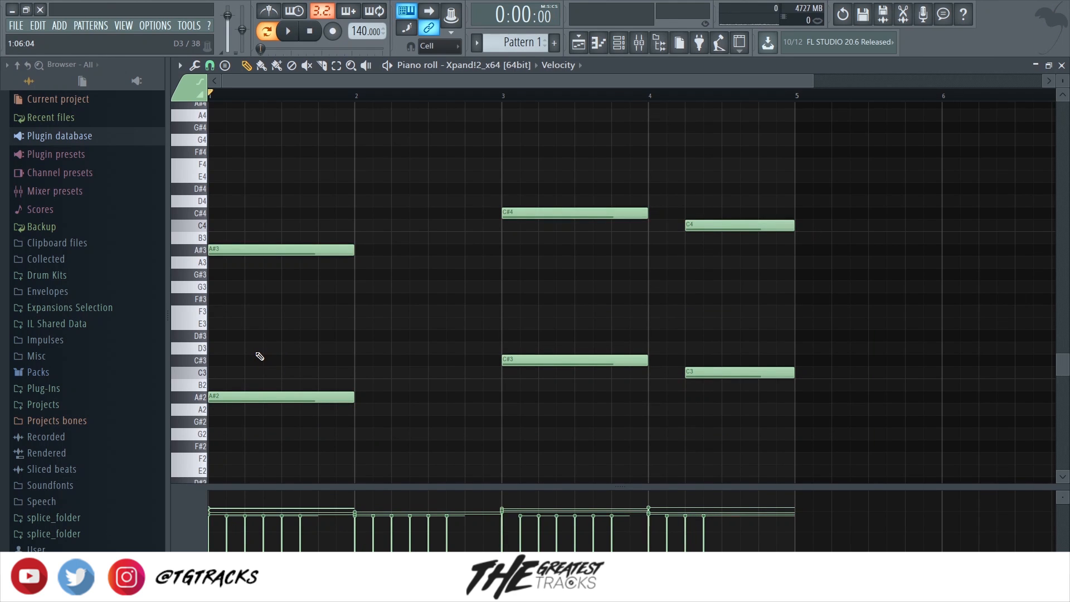
Duplicate the A#3, C#4 and C4 notes another octave higher, deselect them, play the pattern and stop it.
drag(780, 186, 179, 270)
key(ctrl+c)
key(ctrl+v)
key(ctrl+Up)
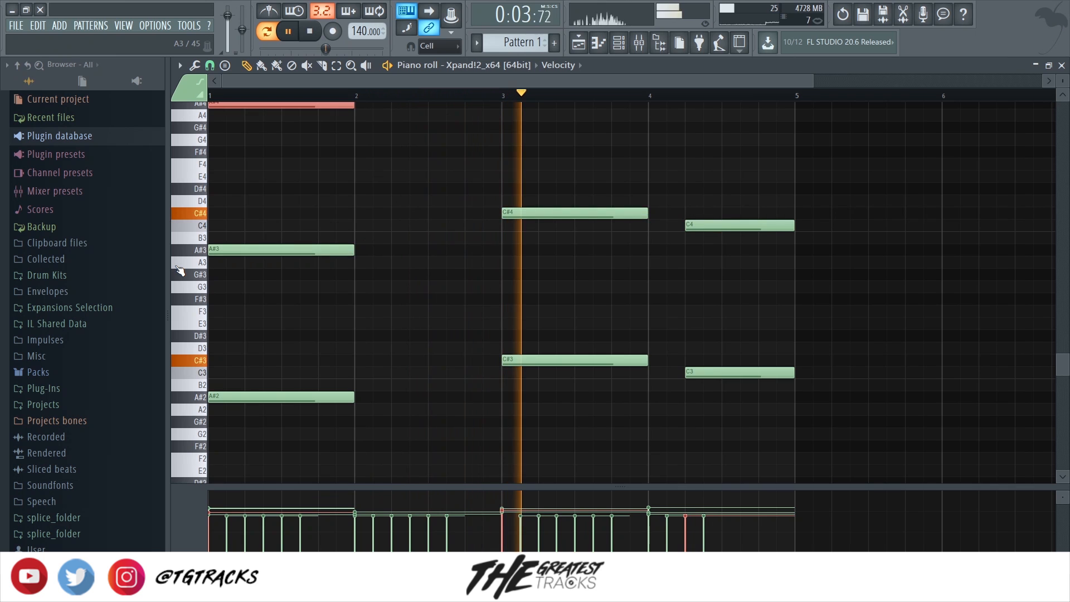
click(756, 179)
scroll(757, 180, up, 5)
scroll(571, 294, up, 4)
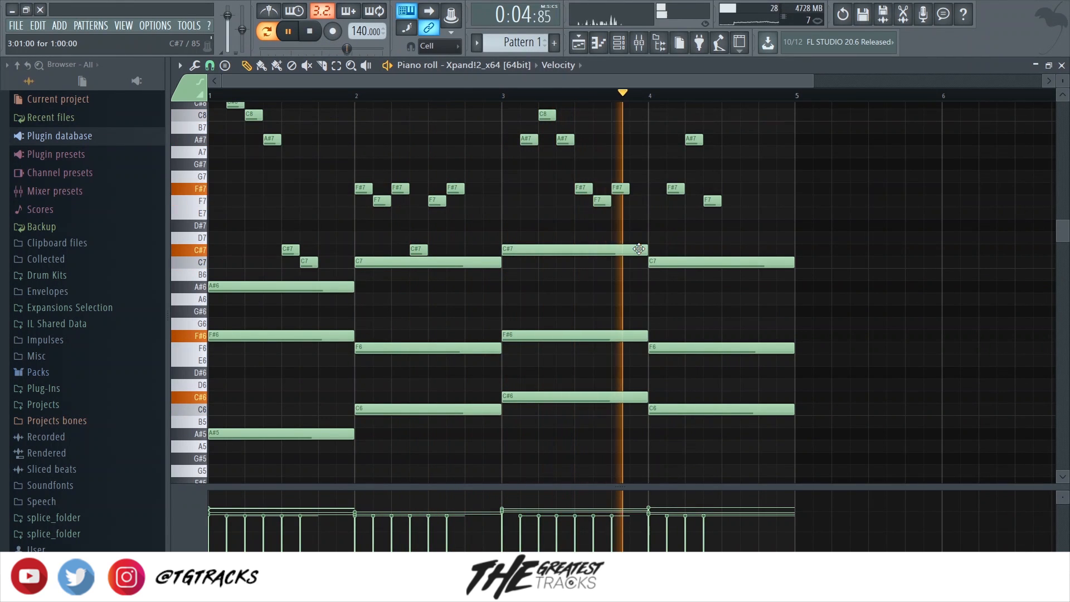
key(space)
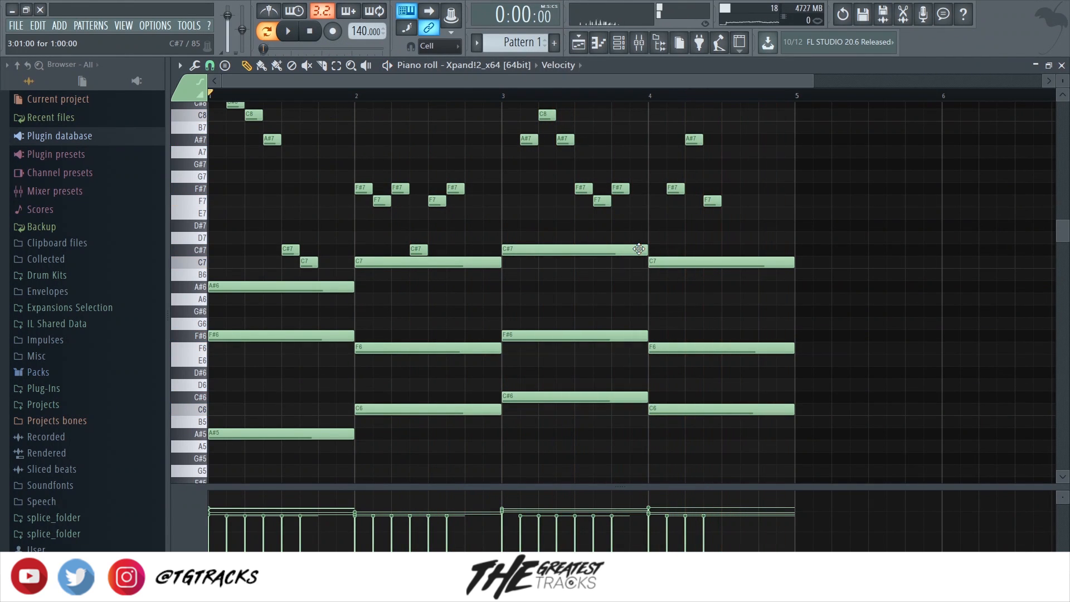